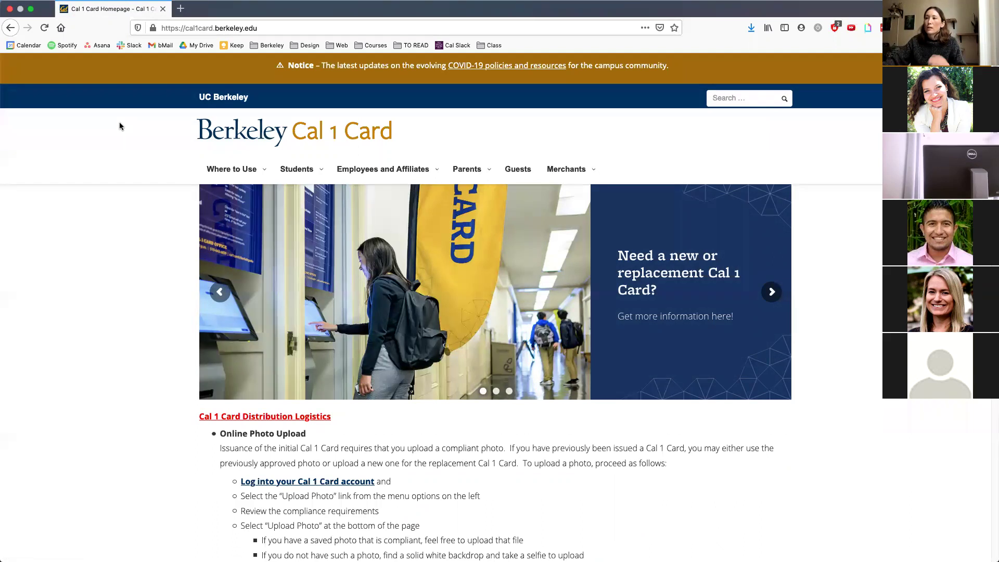
# - Open the site's login page at cal1card.berkeley.edu/sa-login
pyautogui.click(261, 28)
pyautogui.click(286, 29)
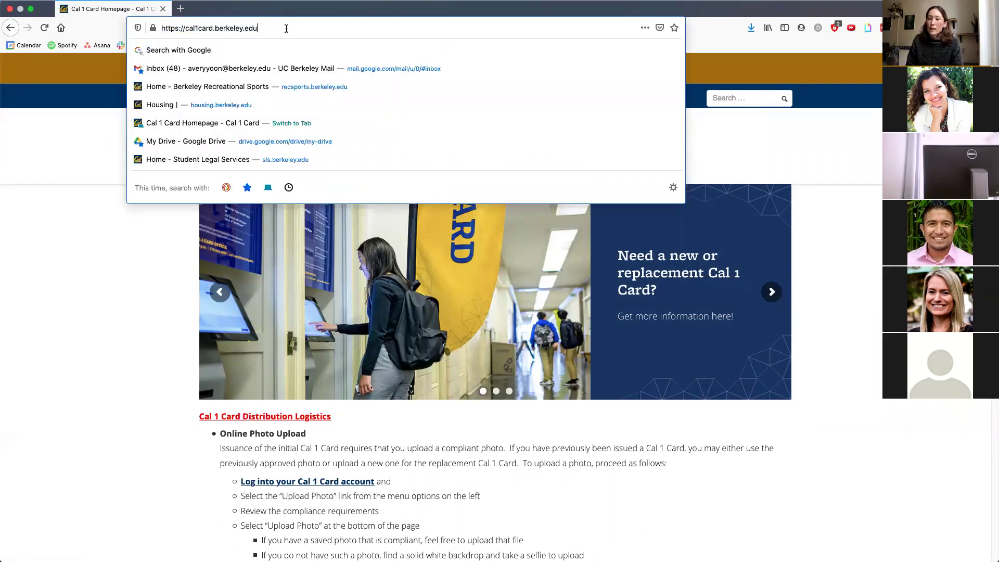
pyautogui.write('/sa-logi')
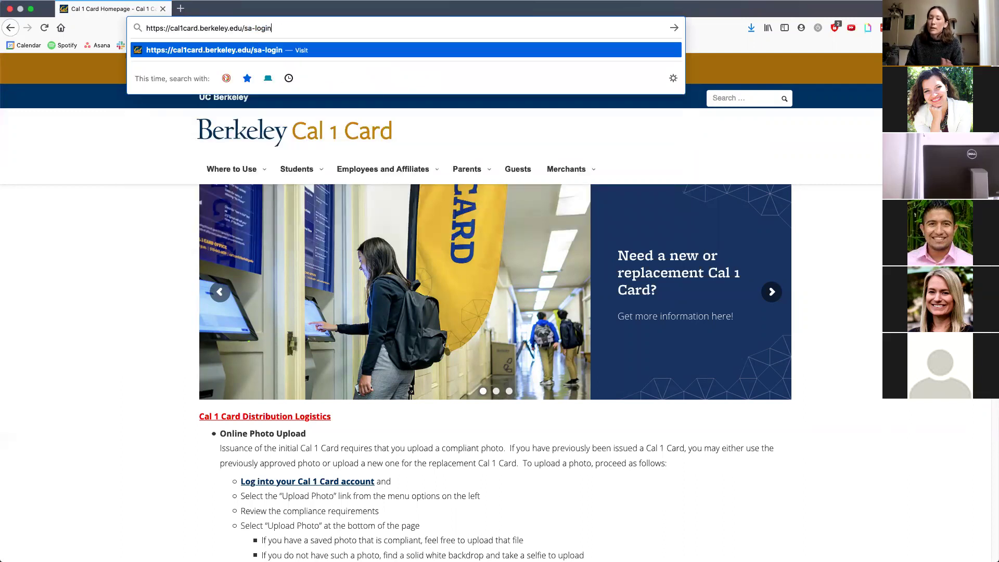
pyautogui.write('n')
pyautogui.press('Return')
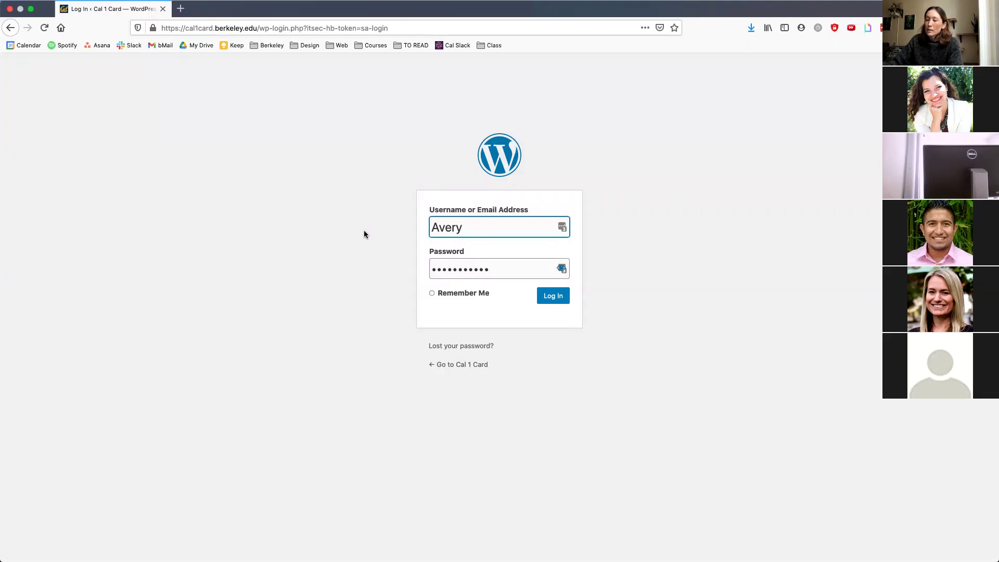
# - Log in with the username sawebmaster-editor and the account password
pyautogui.click(467, 228)
pyautogui.press('Down')
pyautogui.press('Return')
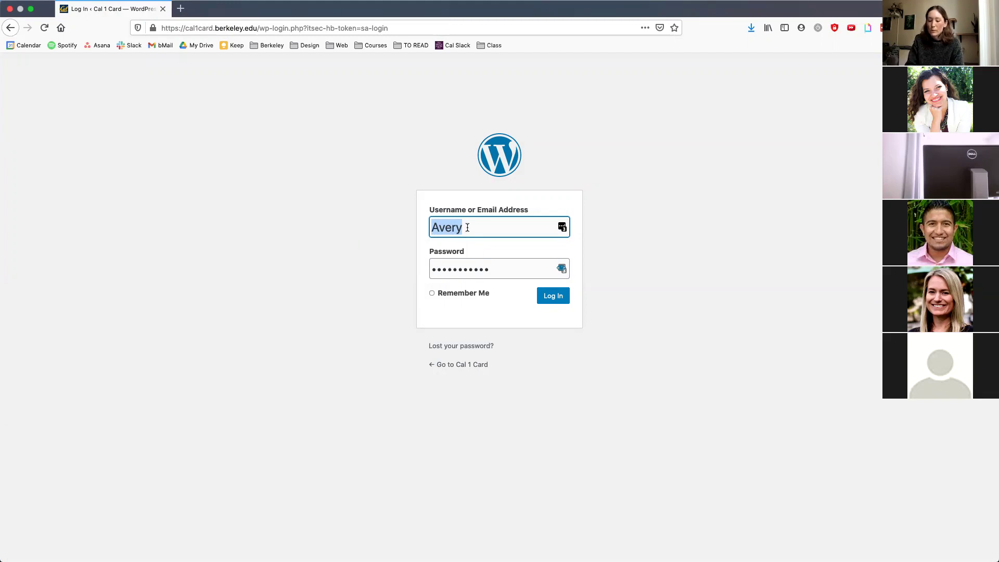
pyautogui.write('sawebmaster-editor')
pyautogui.press('Tab')
pyautogui.write('•••')
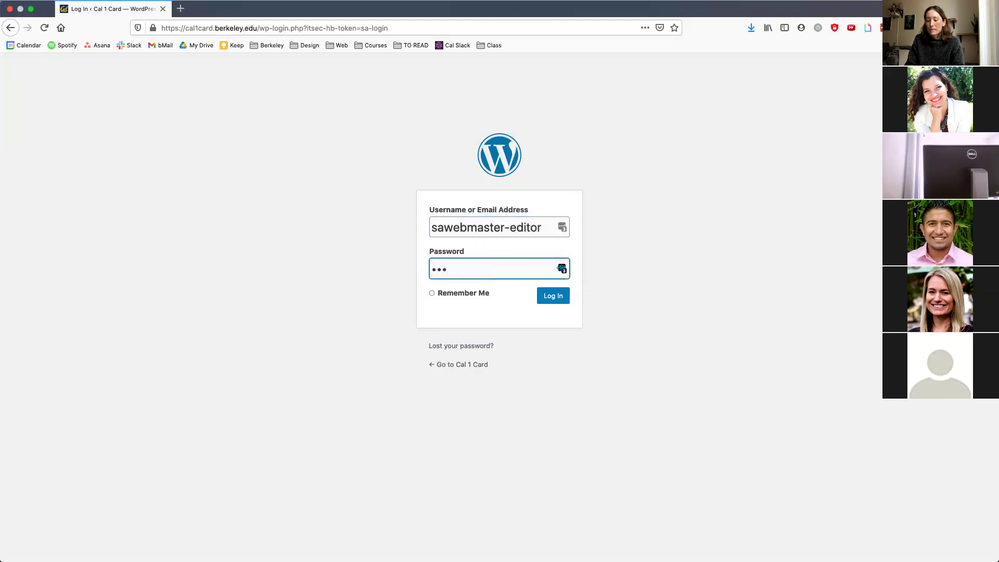
pyautogui.press('BackSpace')
pyautogui.press('BackSpace')
pyautogui.press('BackSpace')
pyautogui.write('••••••••••••')
pyautogui.press('Return')
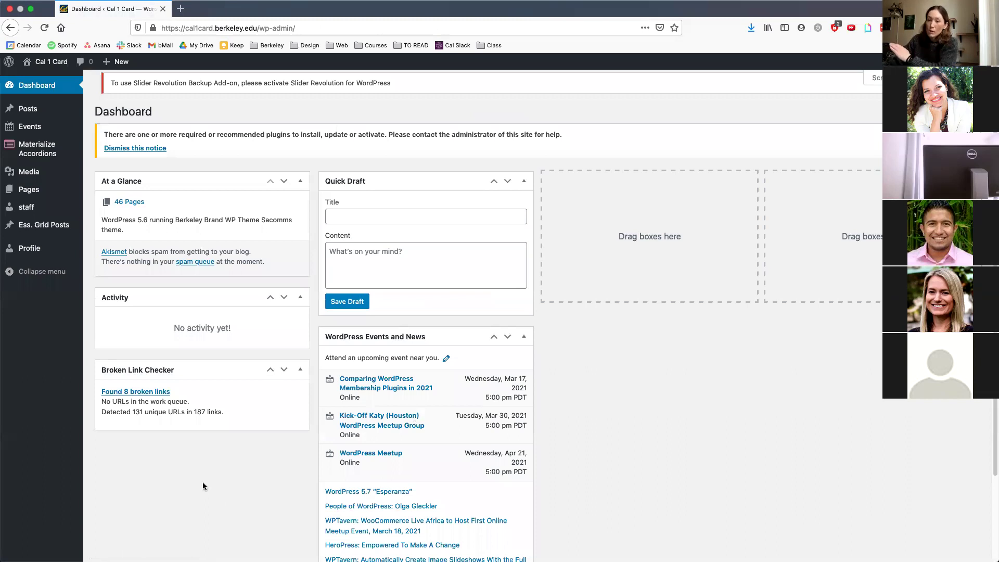
# - Open the list of all the site's pages and look through its entries
pyautogui.moveTo(19, 231)
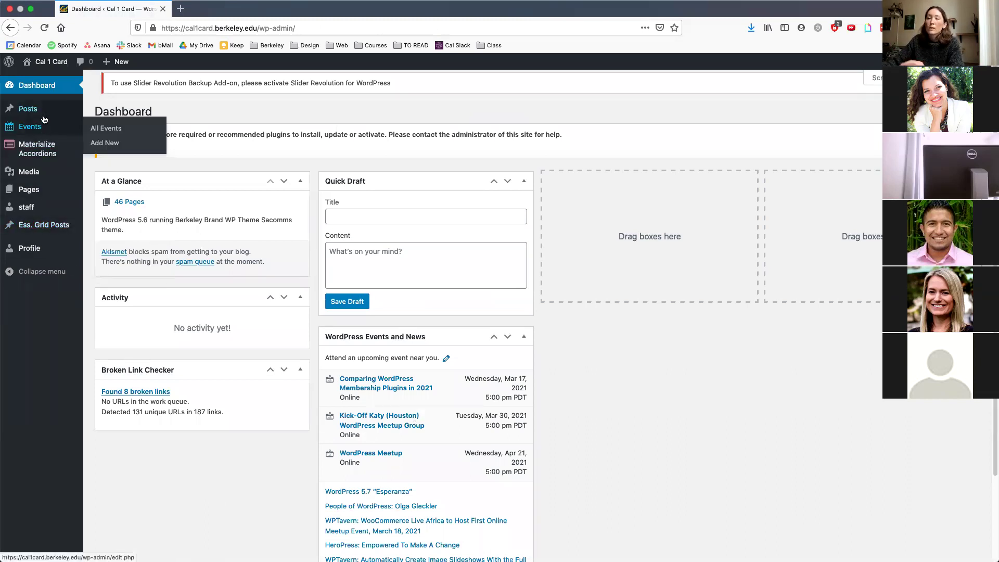
pyautogui.moveTo(44, 118)
pyautogui.moveTo(55, 142)
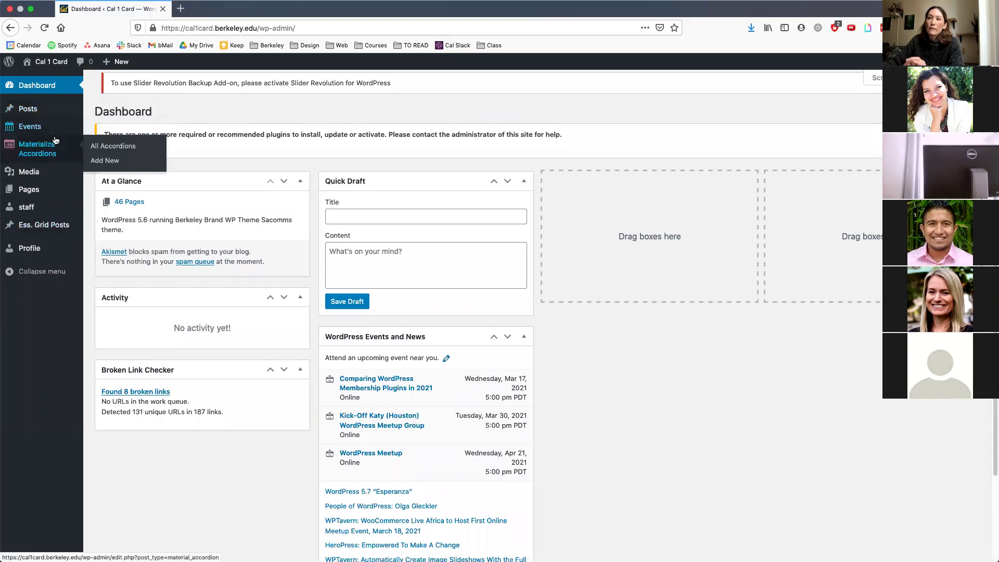
pyautogui.moveTo(47, 180)
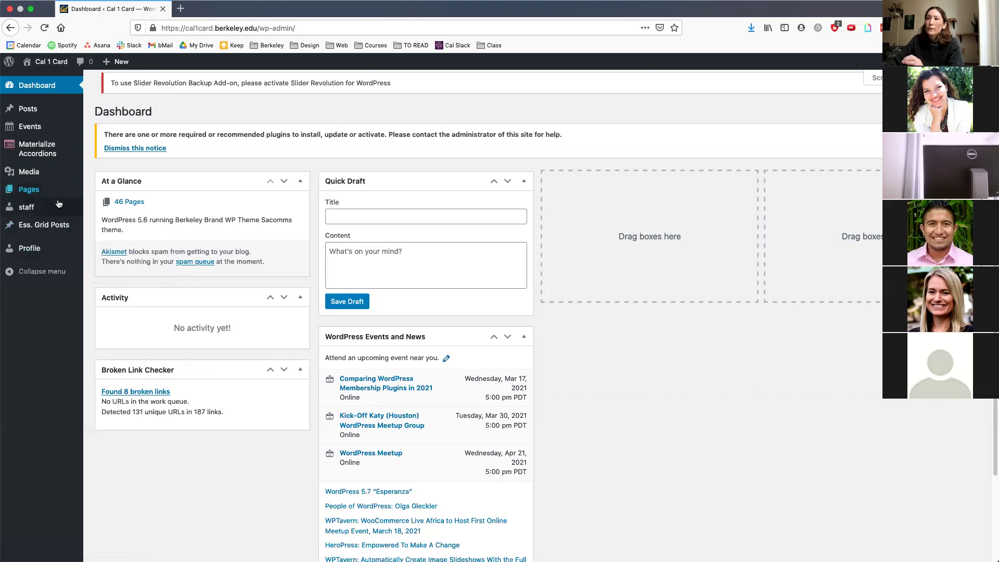
pyautogui.moveTo(32, 199)
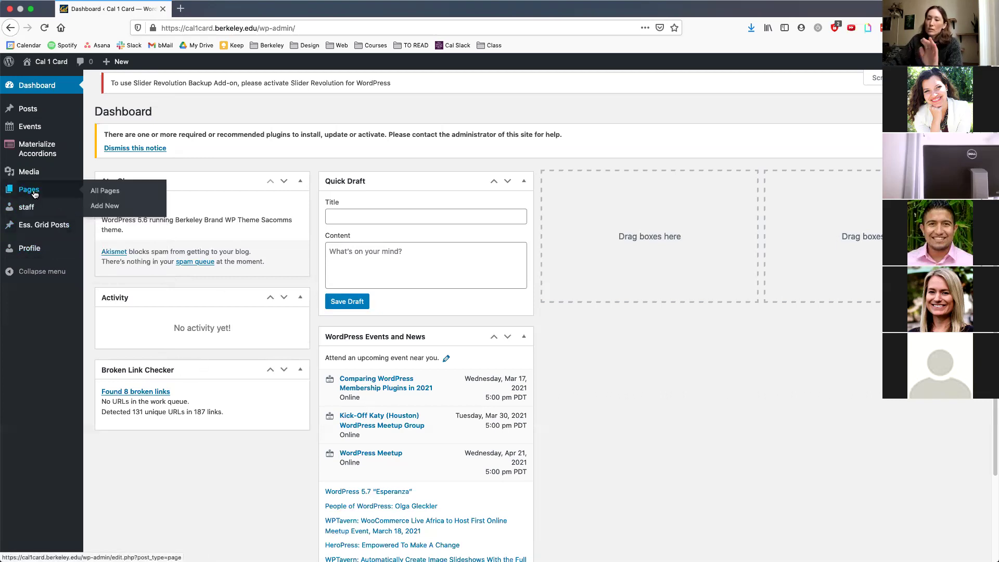
pyautogui.click(34, 194)
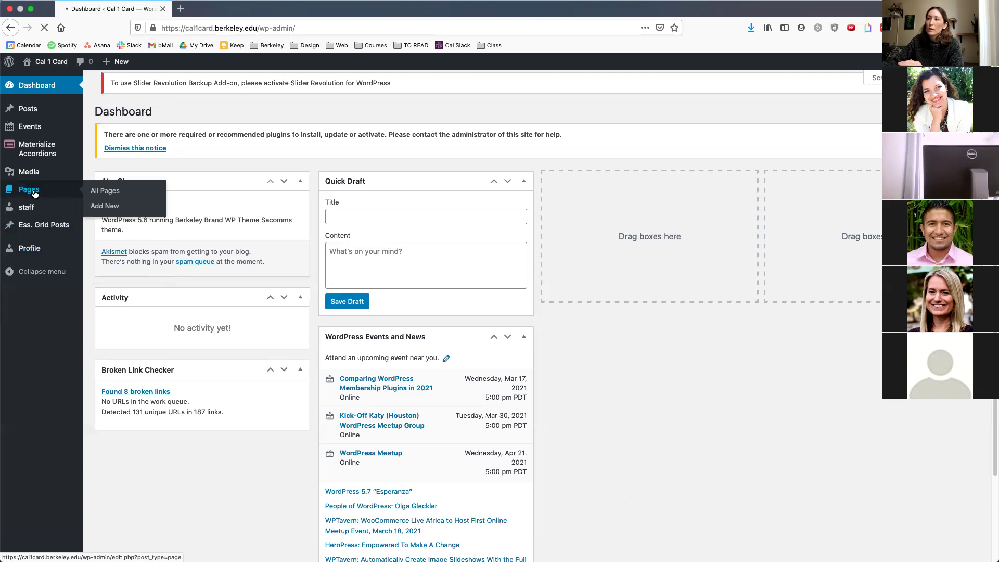
pyautogui.scroll(-12, 241, 385)
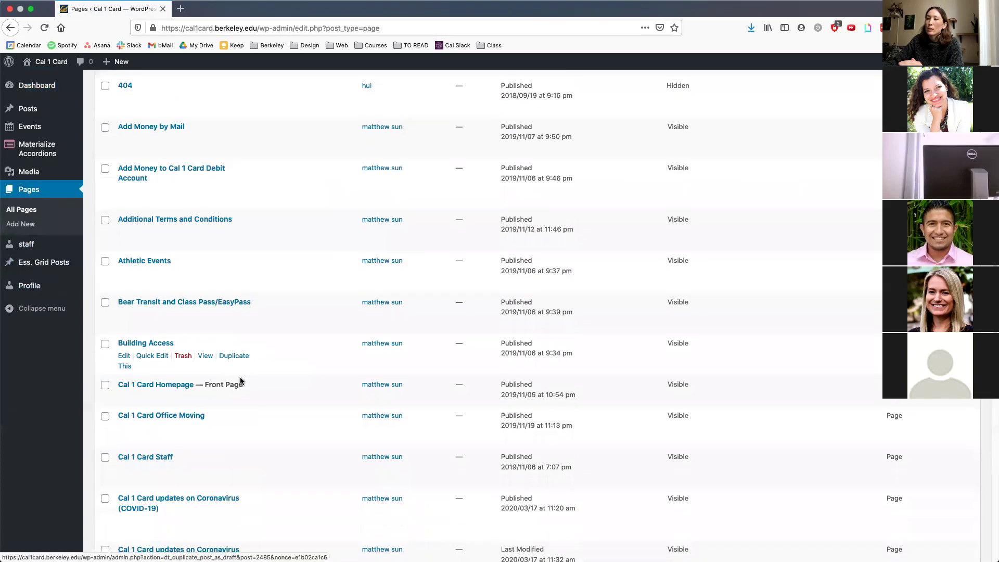
pyautogui.scroll(12, 313, 401)
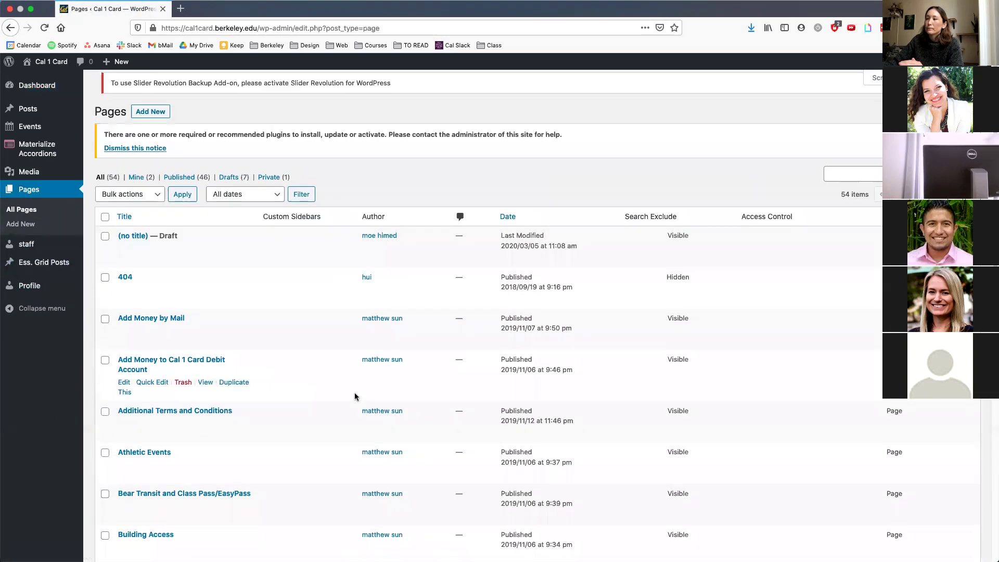
pyautogui.scroll(-12, 411, 401)
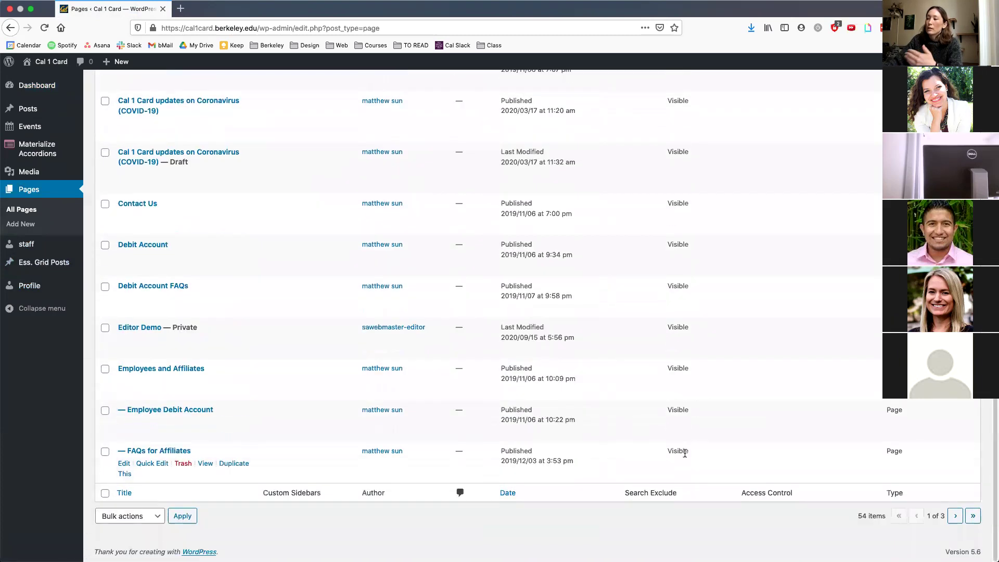
pyautogui.scroll(12, 625, 396)
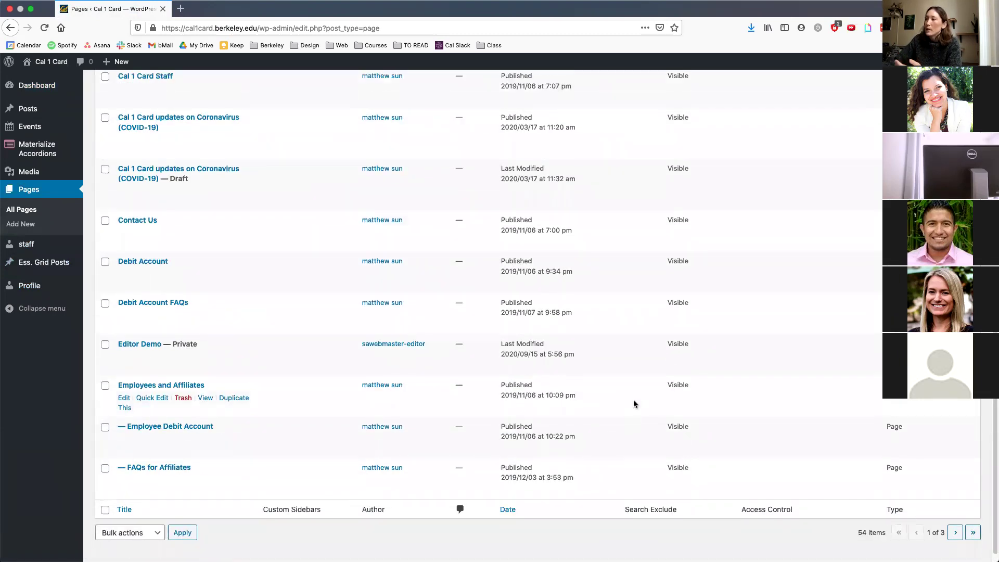
# - Search the pages for "demo" and open the Editor Demo page for editing
pyautogui.click(864, 174)
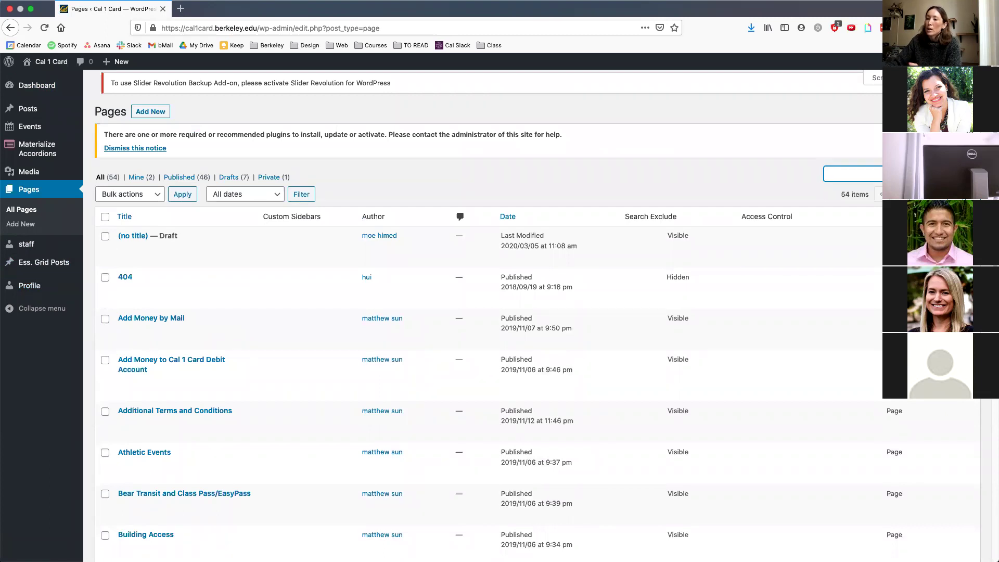
pyautogui.write('demo')
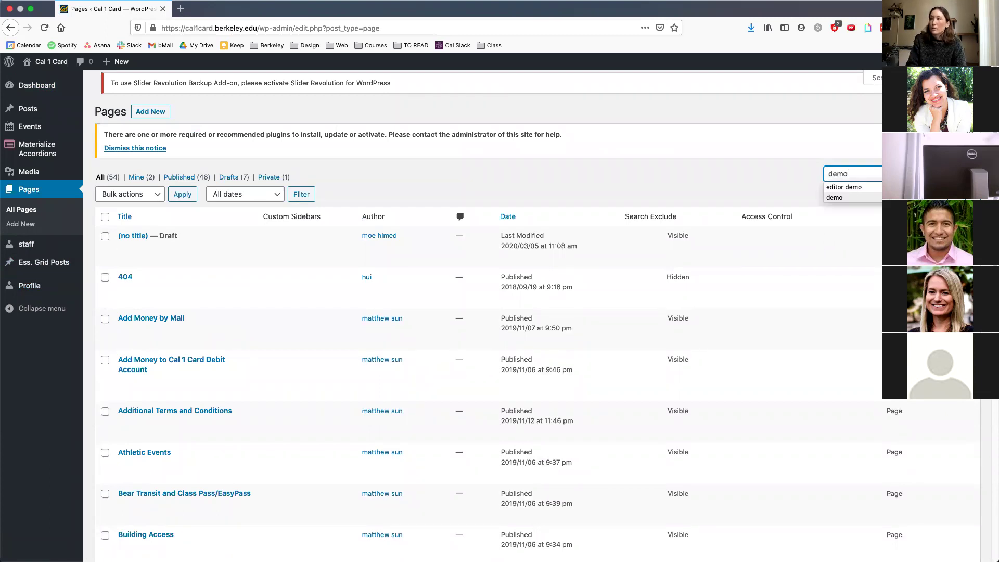
pyautogui.press('Return')
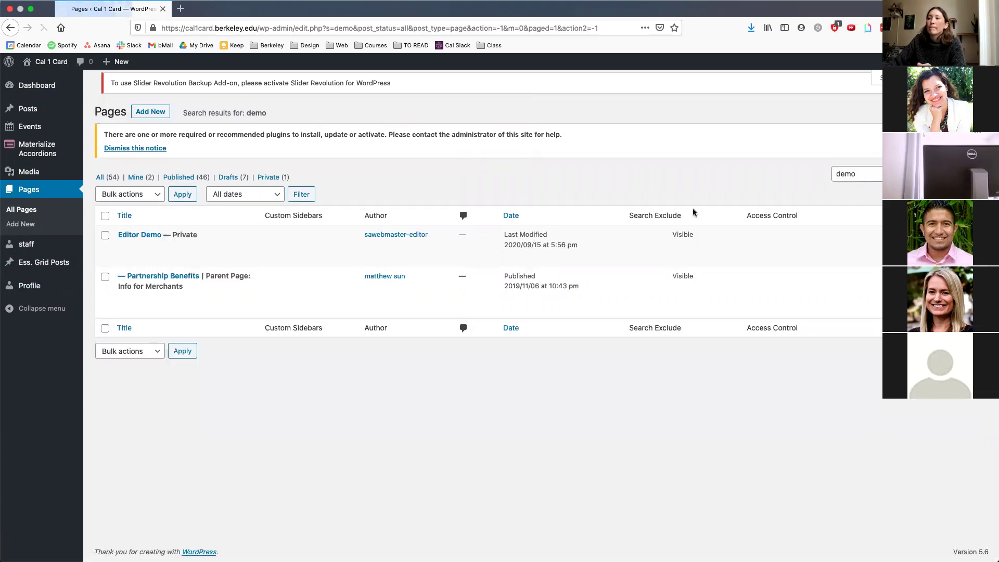
pyautogui.moveTo(149, 241)
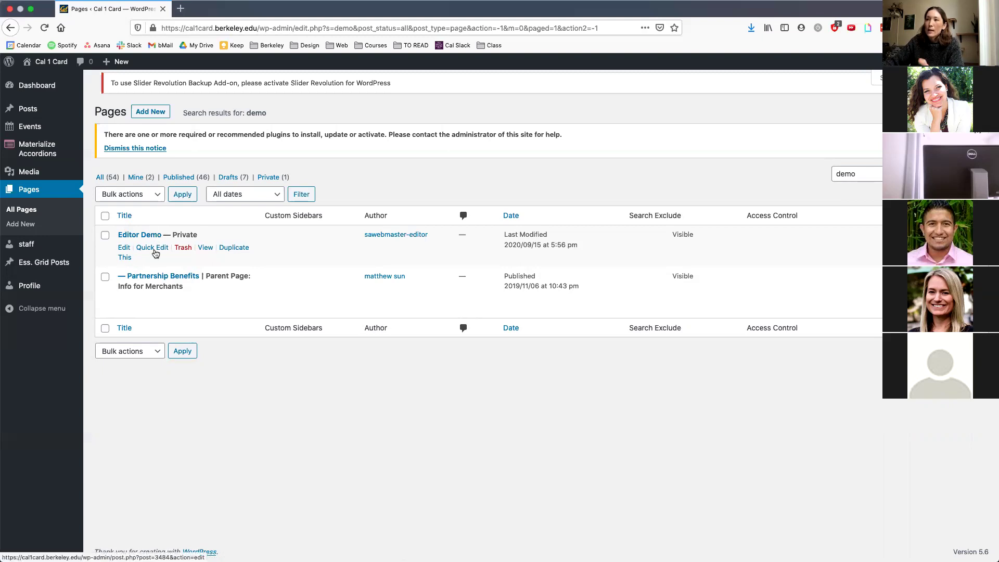
pyautogui.click(125, 249)
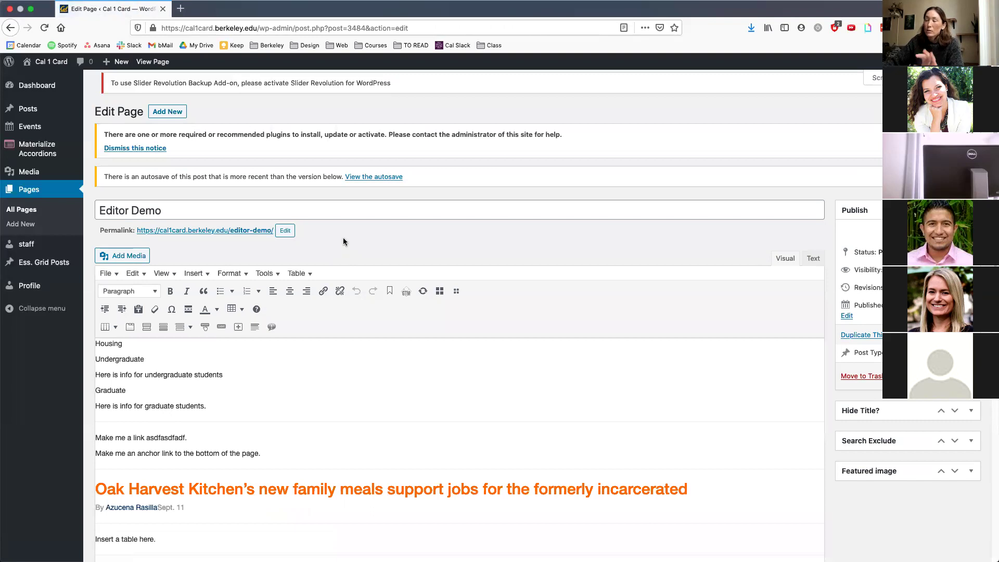
# - Visit cal1card.berkeley.edu/editor-demo in a new tab, open its editor from the live page, and close that tab
pyautogui.click(186, 14)
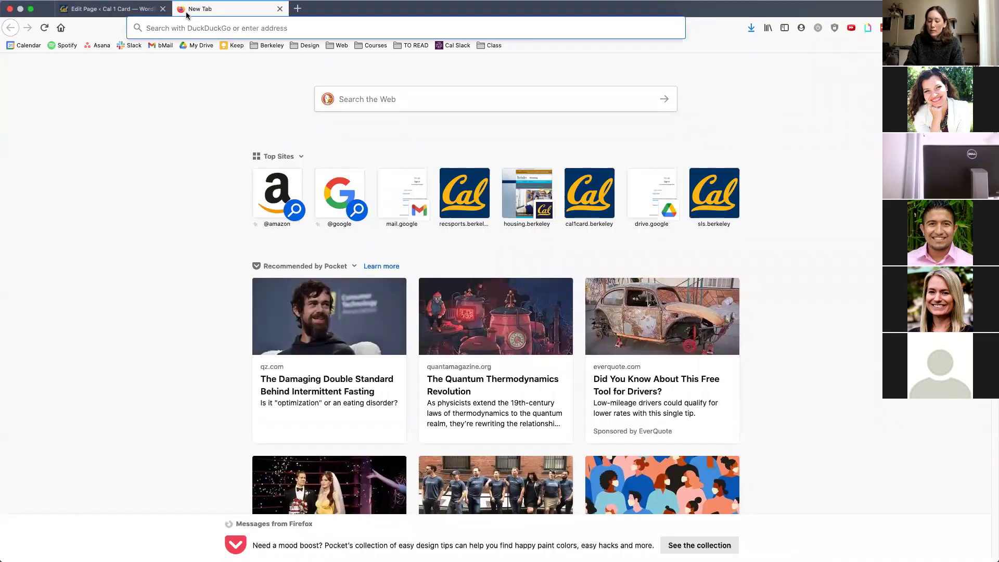
pyautogui.write('cal1')
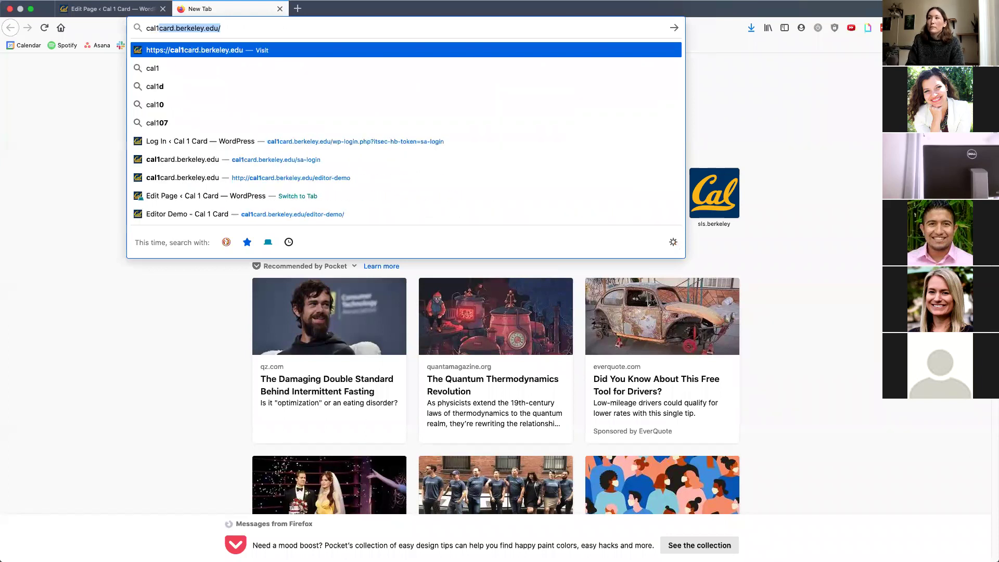
pyautogui.press('Right')
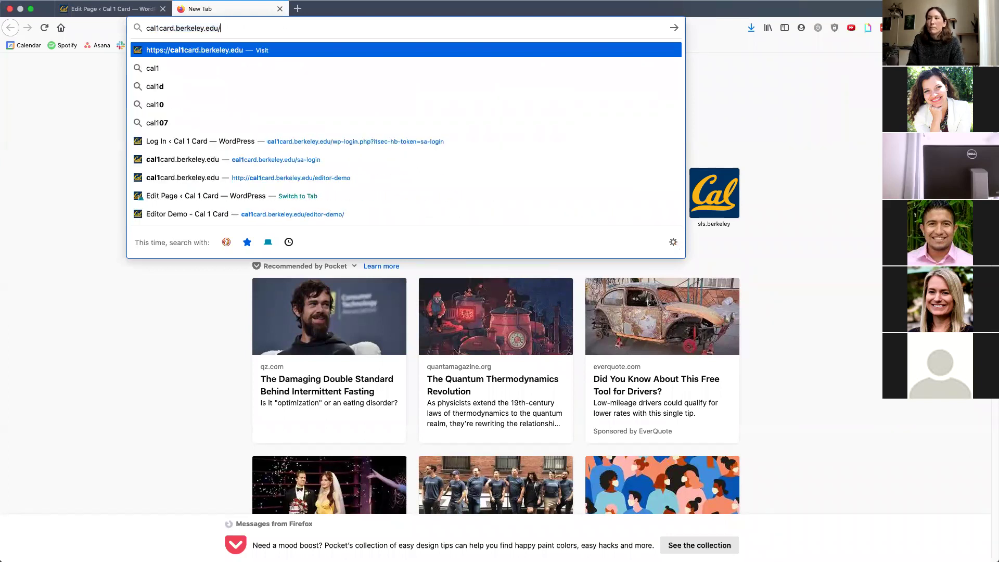
pyautogui.write('editor-demo')
pyautogui.press('Return')
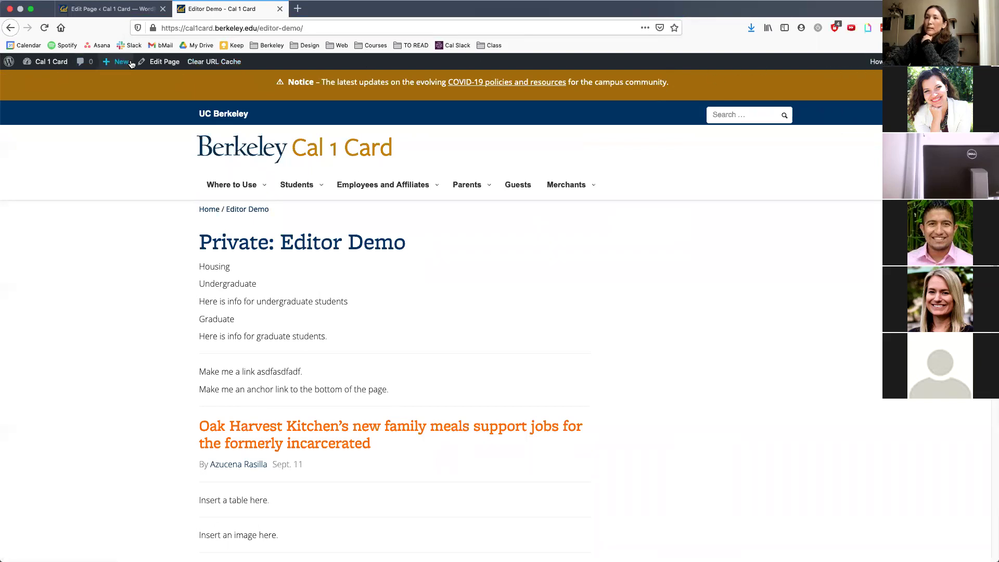
pyautogui.click(164, 63)
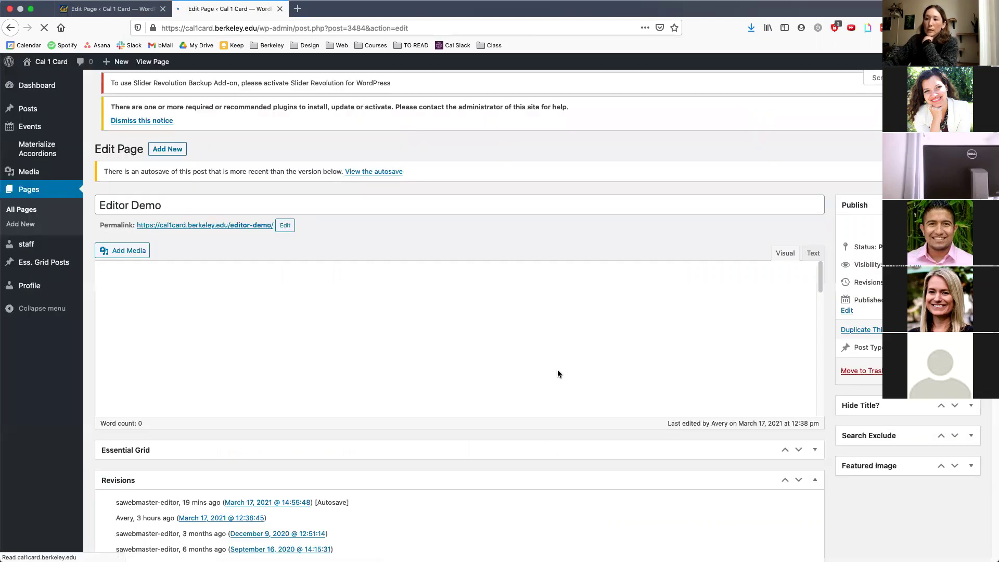
pyautogui.click(280, 9)
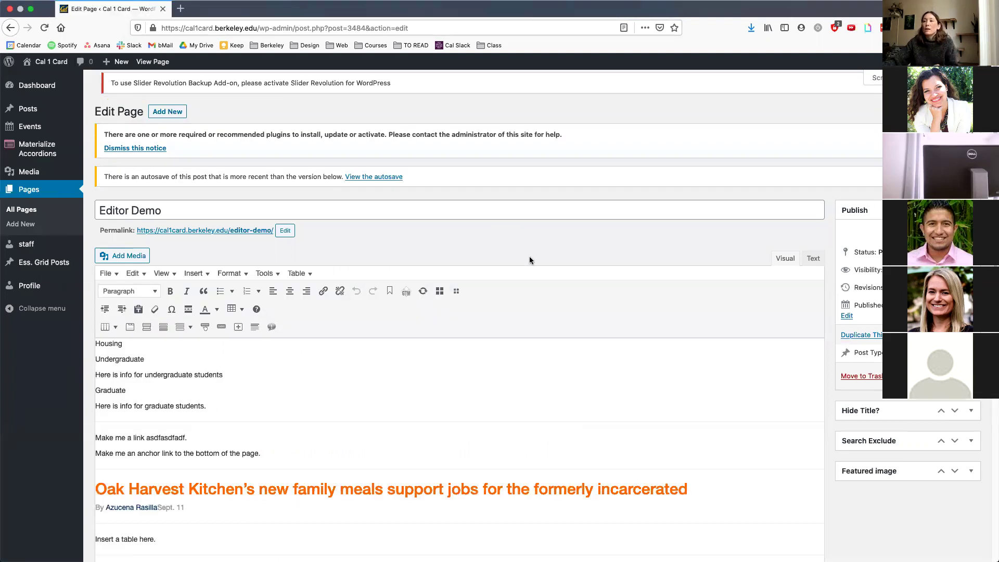
# - Examine the Editor Demo content in the visual editor and its HTML in Text mode, ending in Visual mode
pyautogui.scroll(-5, 523, 270)
pyautogui.scroll(-1, 557, 247)
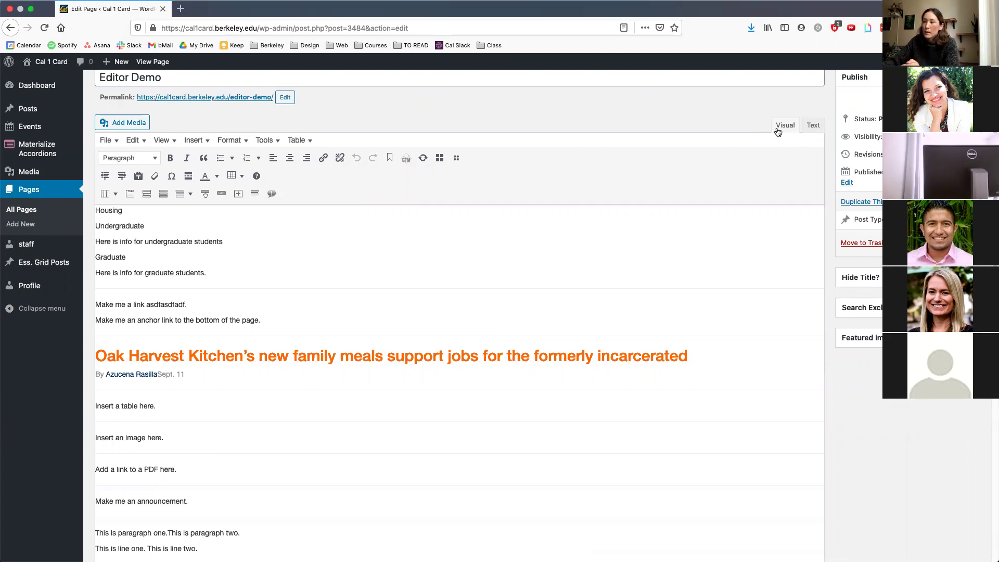
pyautogui.click(810, 126)
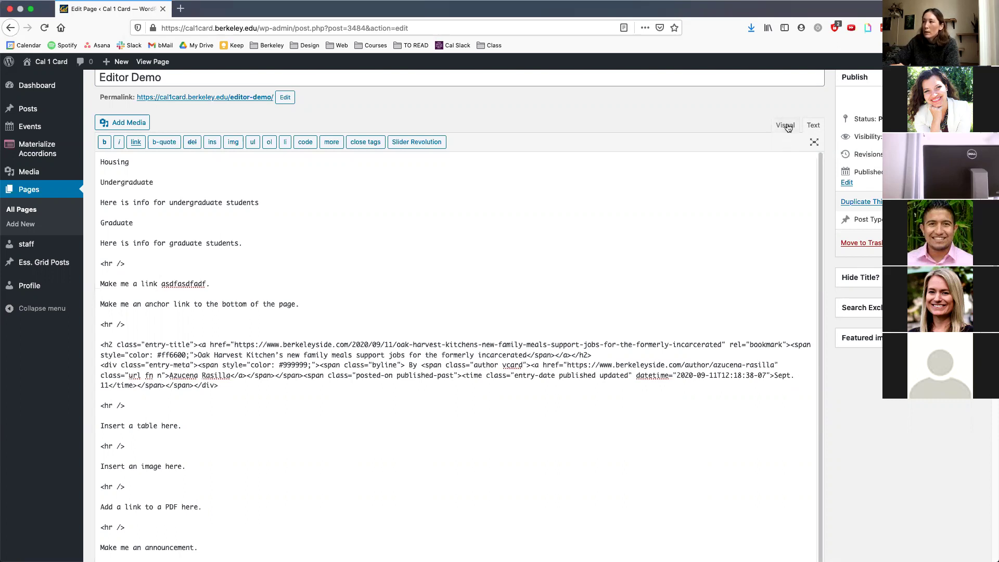
pyautogui.click(787, 128)
pyautogui.scroll(2, 835, 255)
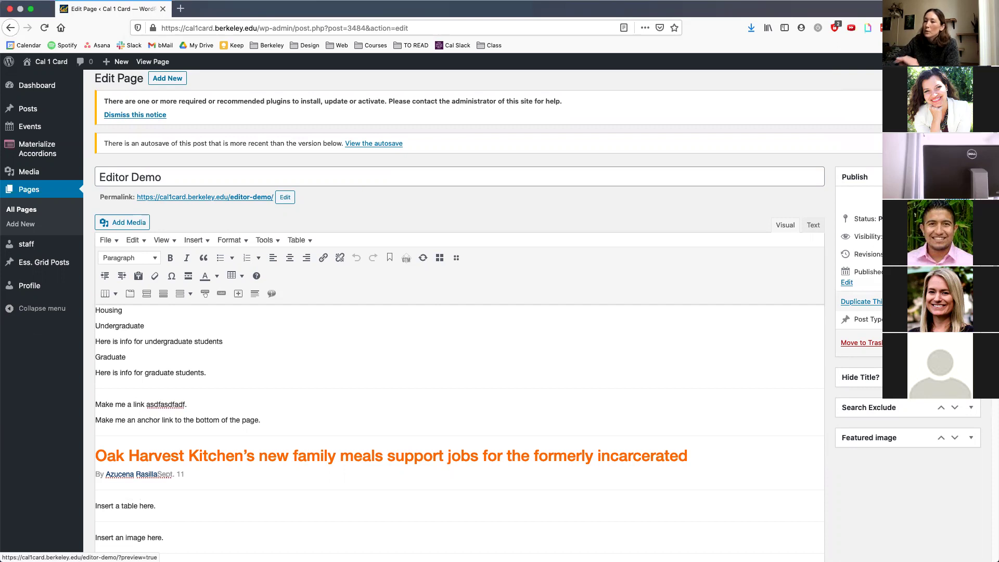
# - Preview the Editor Demo page in a separate tab, look over its content, and return to the editor
pyautogui.click(956, 198)
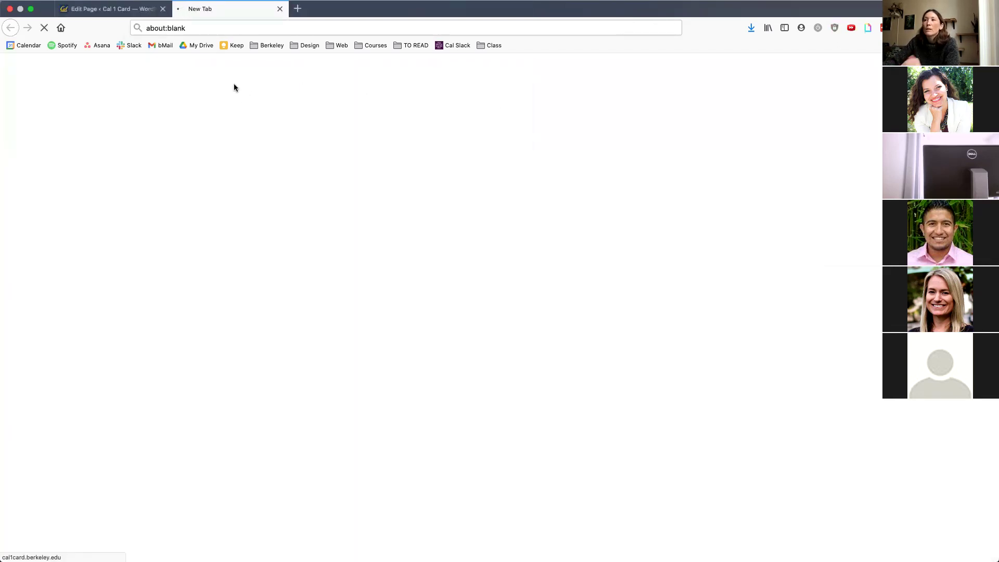
pyautogui.scroll(-5, 313, 354)
pyautogui.scroll(4, 314, 354)
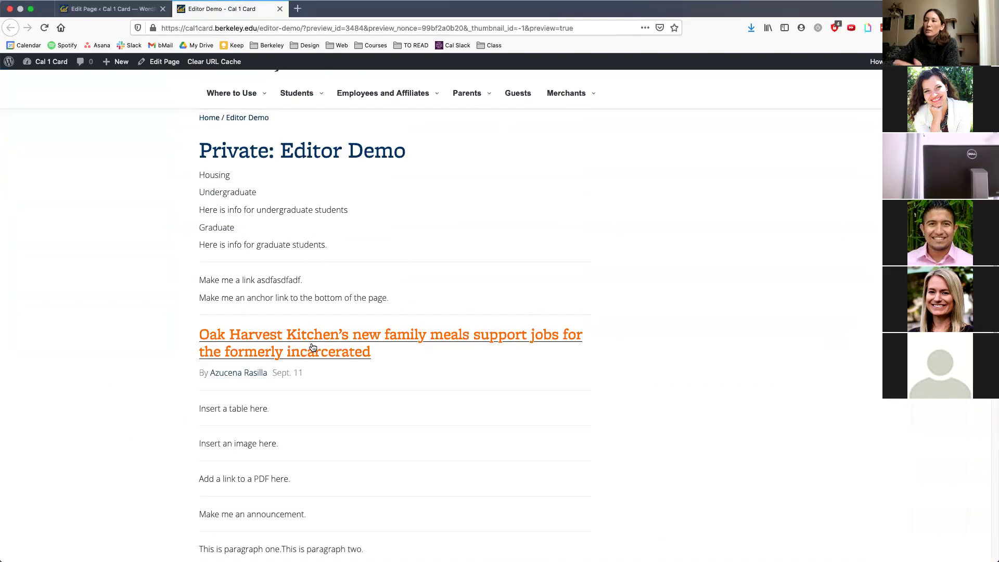
pyautogui.click(109, 9)
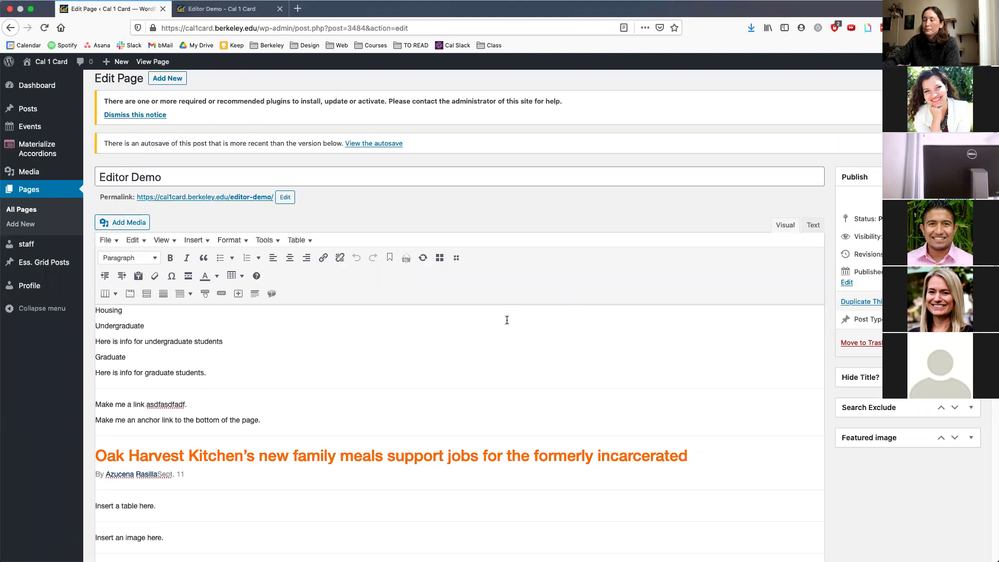
# - Format the "Housing" line at the start of the page content as Heading 2
pyautogui.scroll(-4, 480, 344)
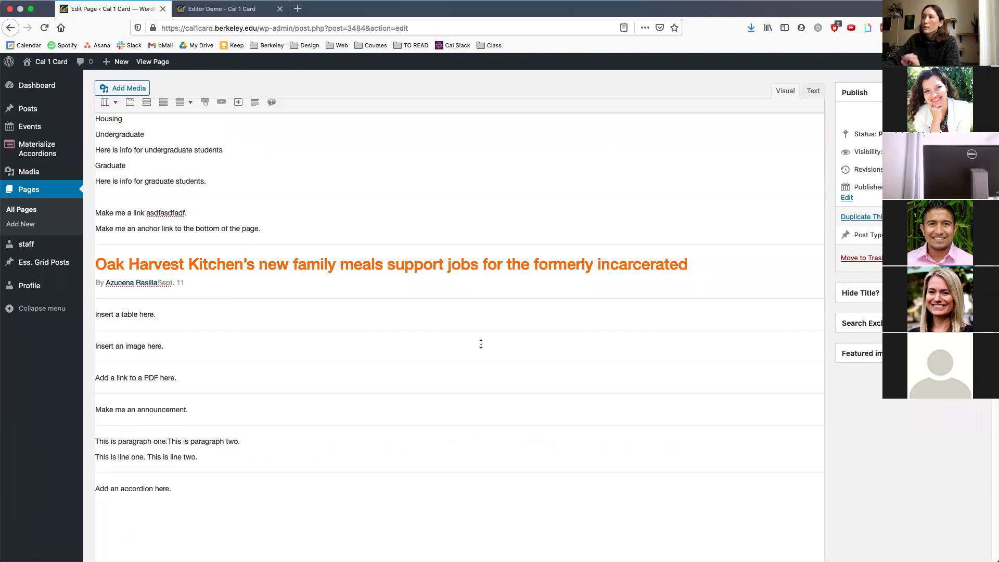
pyautogui.scroll(-6, 480, 342)
pyautogui.scroll(10, 471, 342)
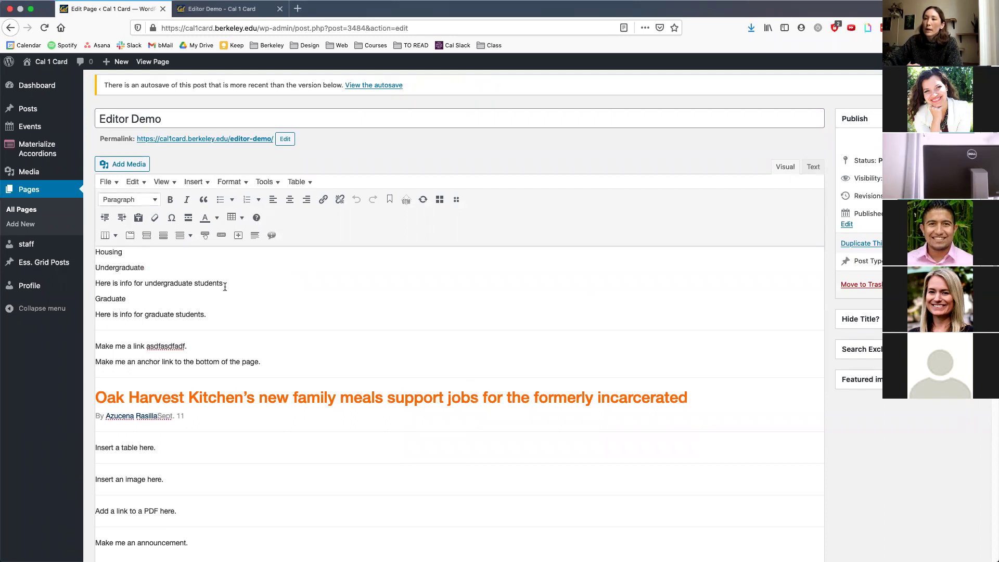
pyautogui.click(149, 204)
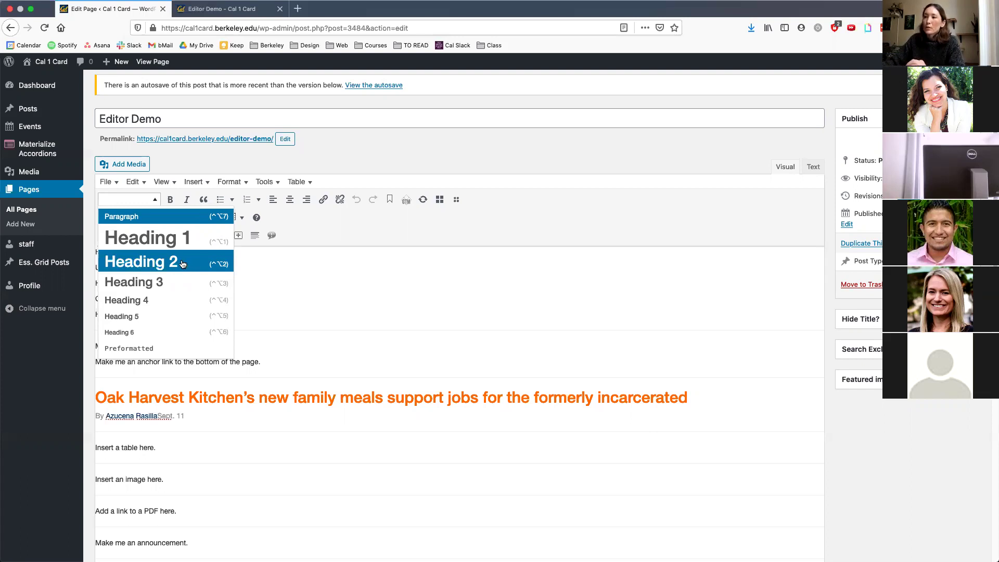
pyautogui.click(287, 270)
pyautogui.doubleClick(122, 250)
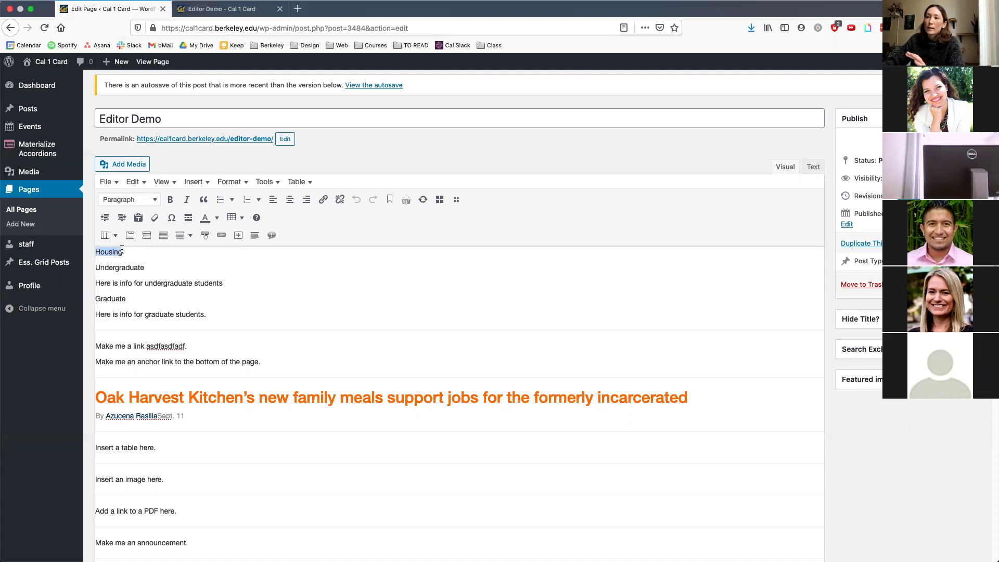
pyautogui.click(154, 203)
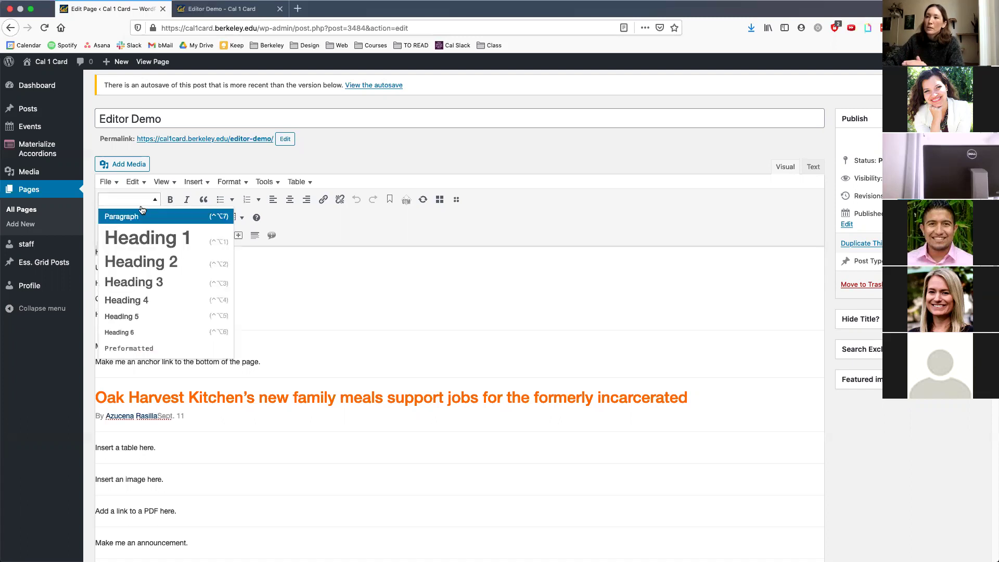
pyautogui.click(174, 266)
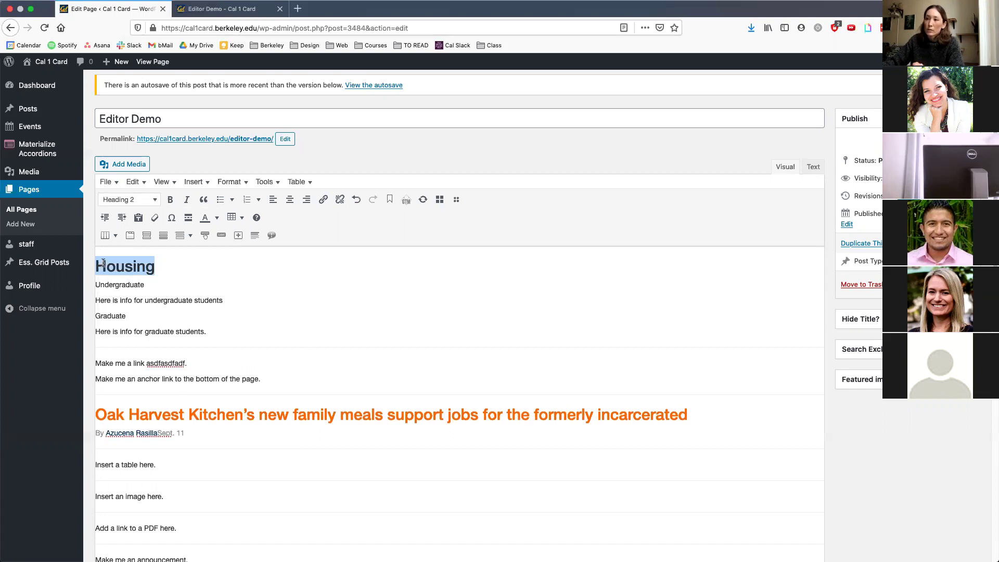
# - Format the "Undergraduate" and "Graduate" lines as Heading 3, then check the headings in the page preview and return to the editor
pyautogui.doubleClick(128, 283)
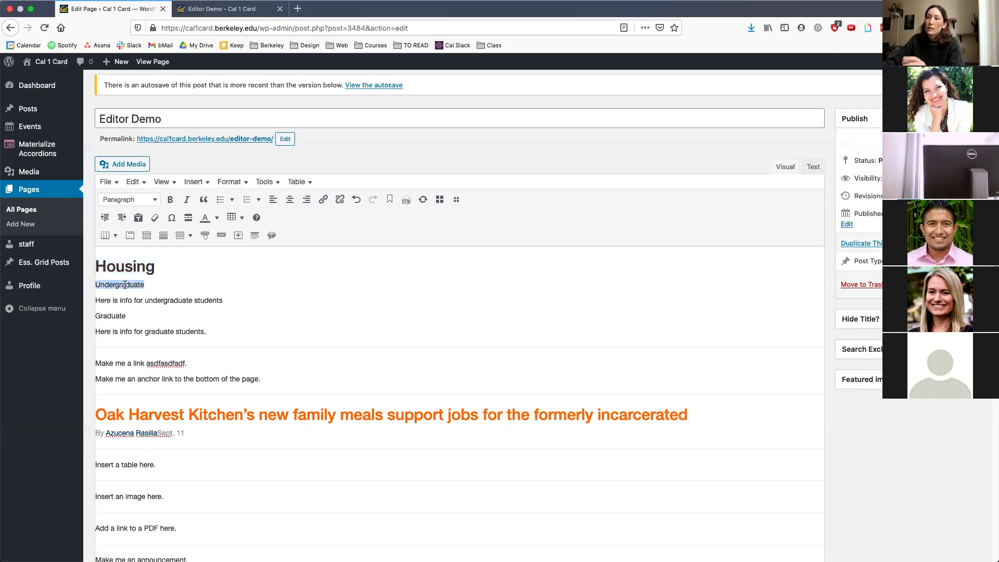
pyautogui.click(139, 201)
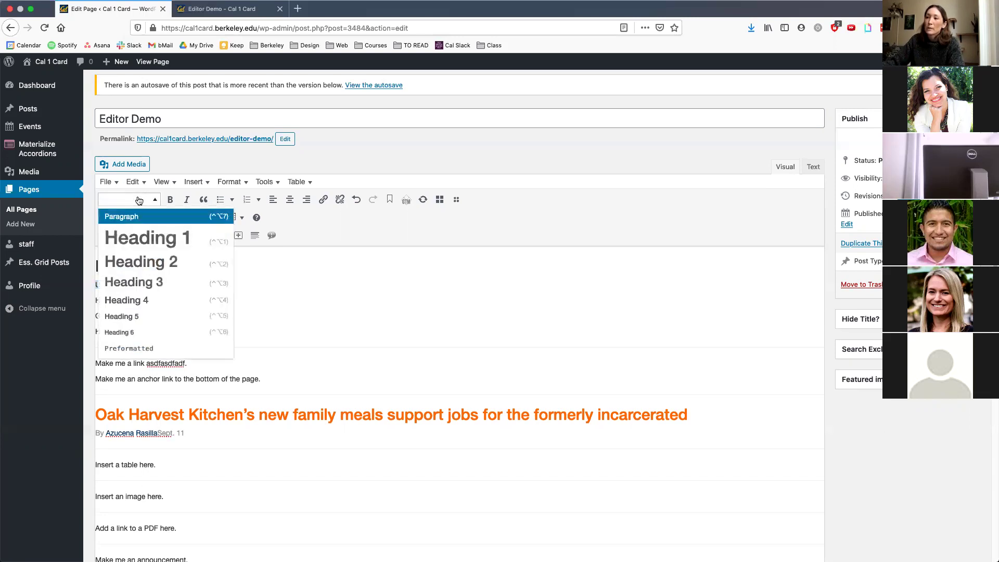
pyautogui.click(148, 280)
pyautogui.doubleClick(117, 324)
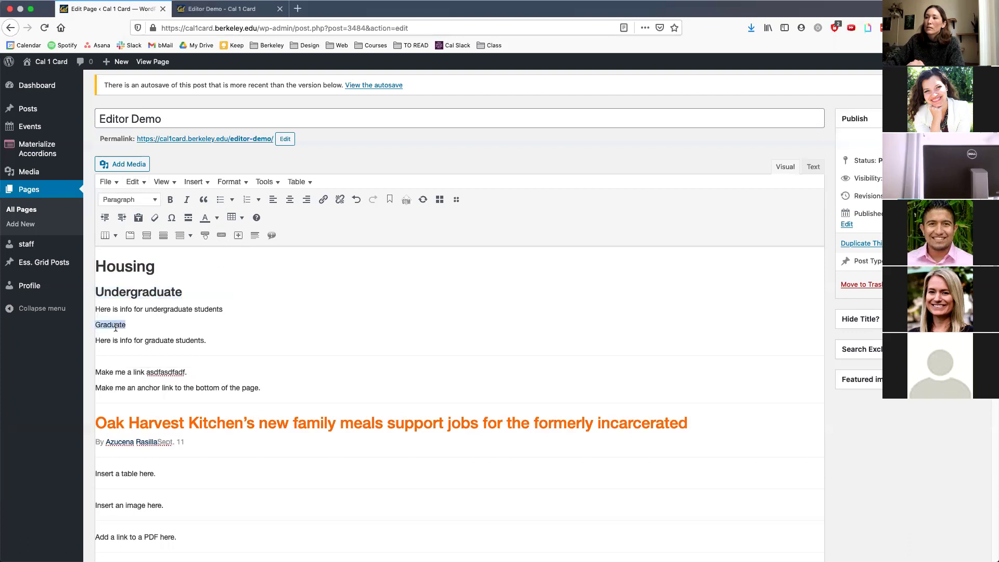
pyautogui.click(132, 199)
pyautogui.click(148, 283)
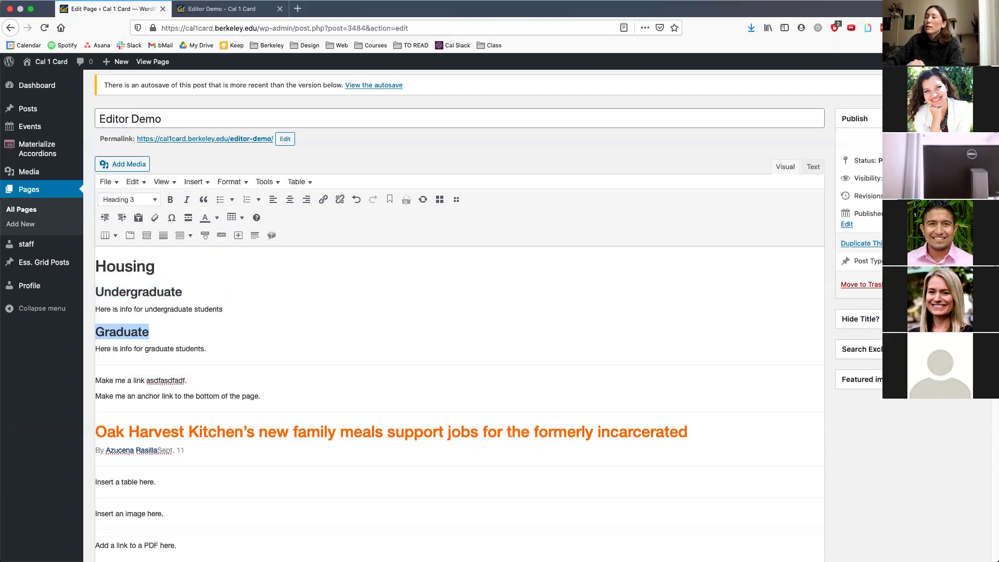
pyautogui.click(944, 141)
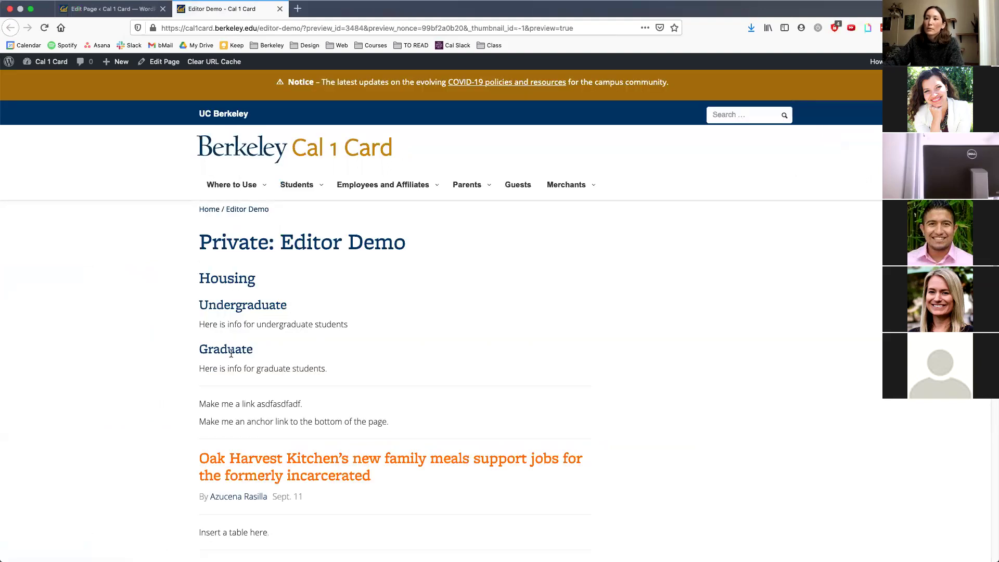
pyautogui.click(112, 9)
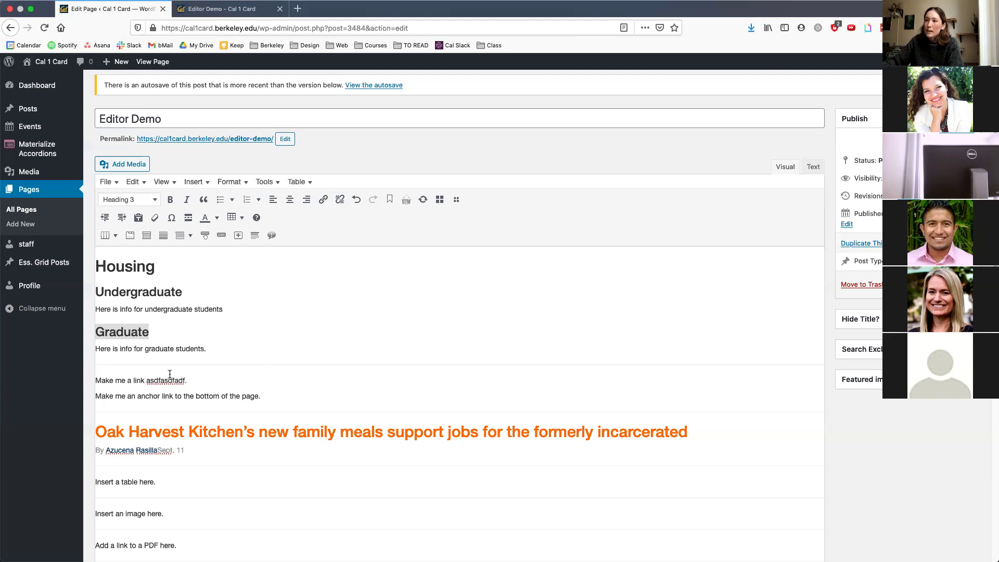
# - Link the word "asdfasdfadf" in the "Make me a link" line to cal1card.berkeley.edu
pyautogui.moveTo(148, 380); pyautogui.dragTo(184, 380)
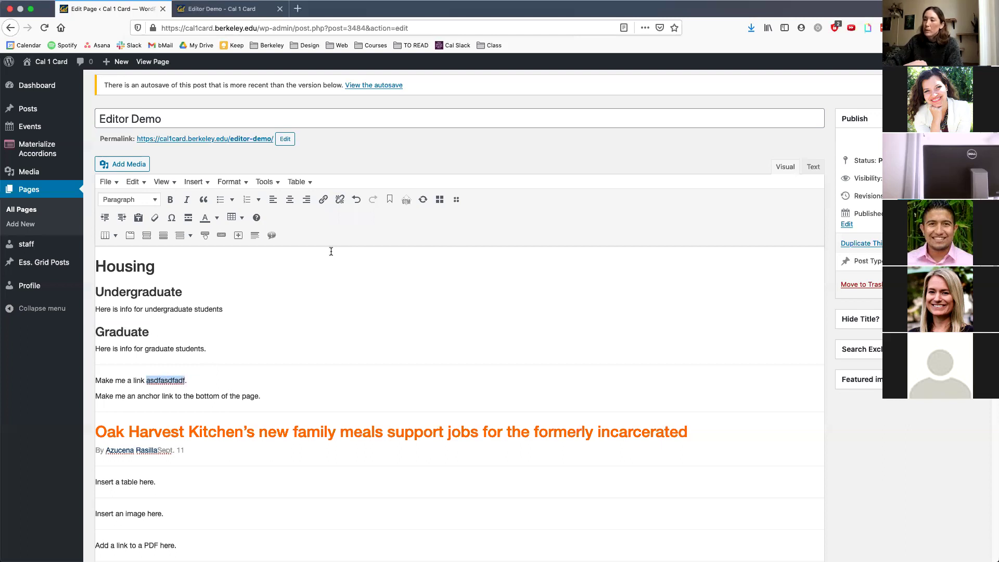
pyautogui.click(320, 200)
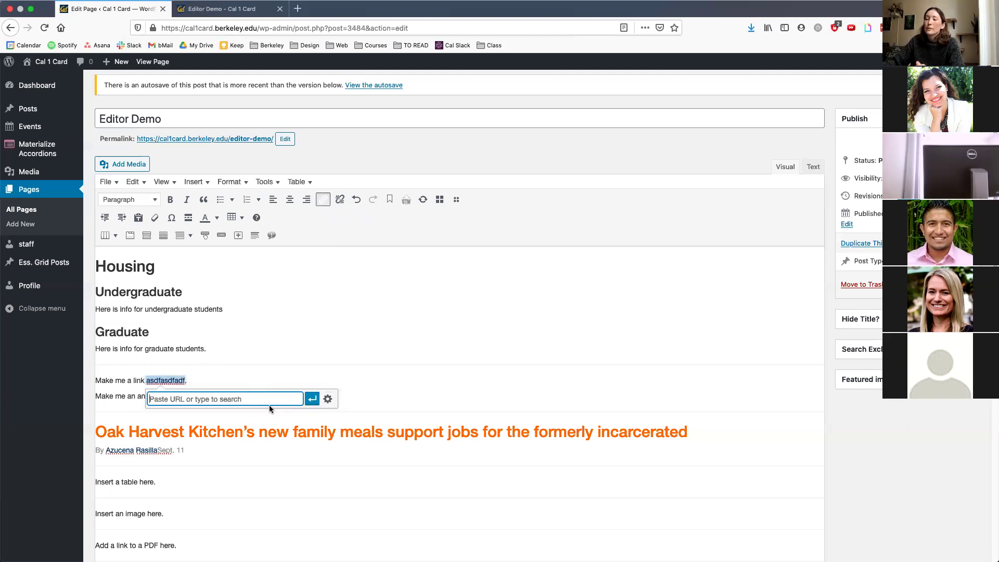
pyautogui.write('cal1')
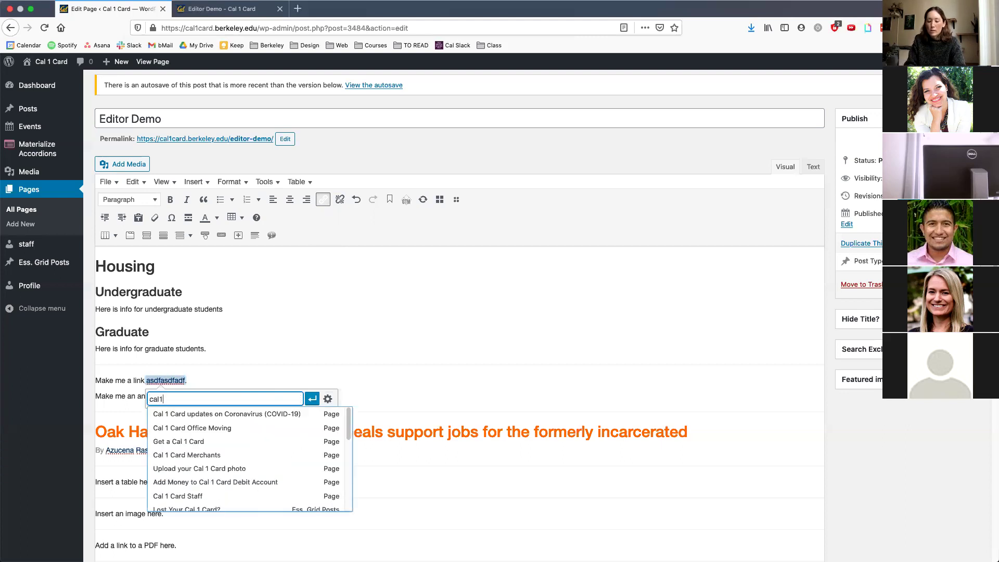
pyautogui.write('card.berkel')
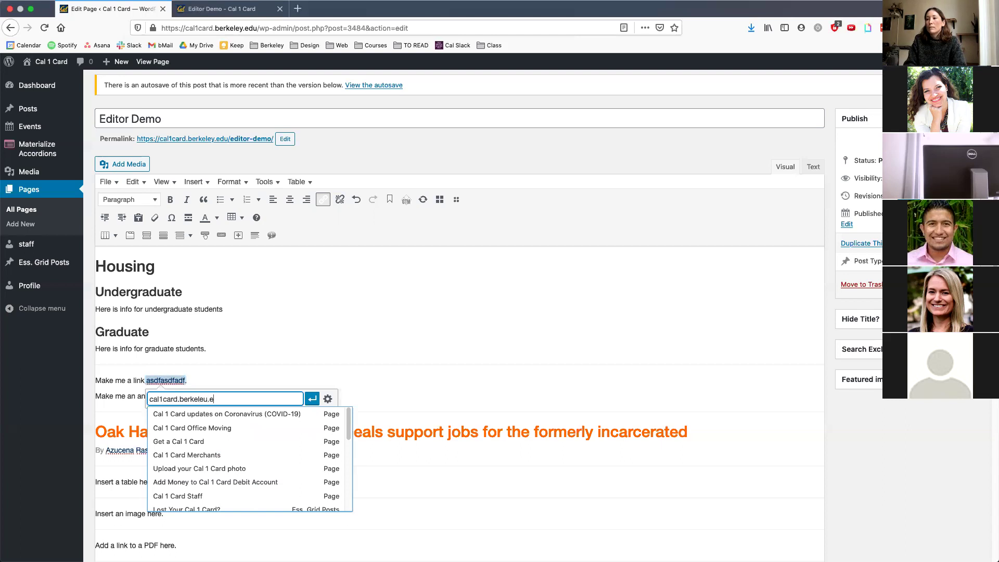
pyautogui.write('eu.e')
pyautogui.press('BackSpace')
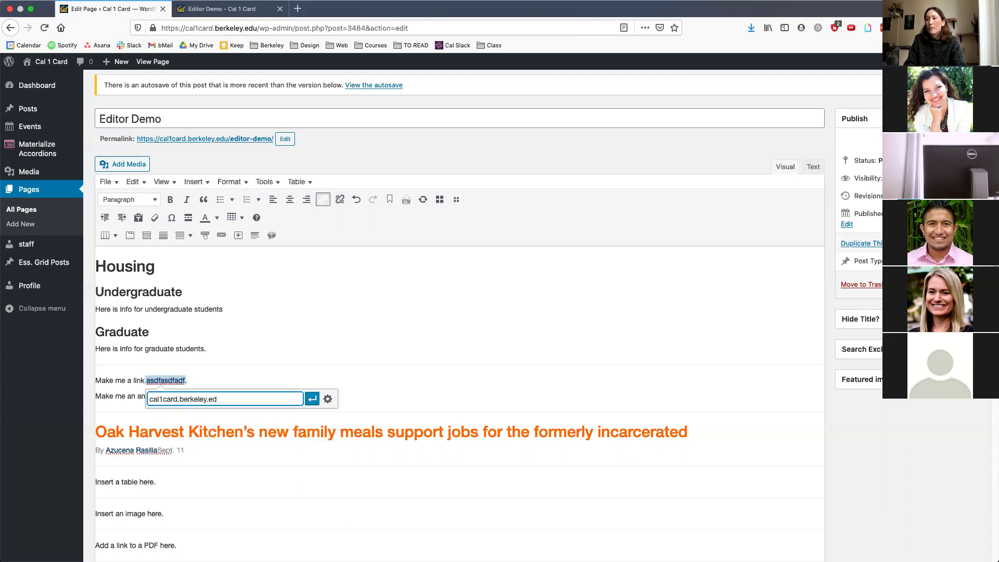
pyautogui.click(309, 401)
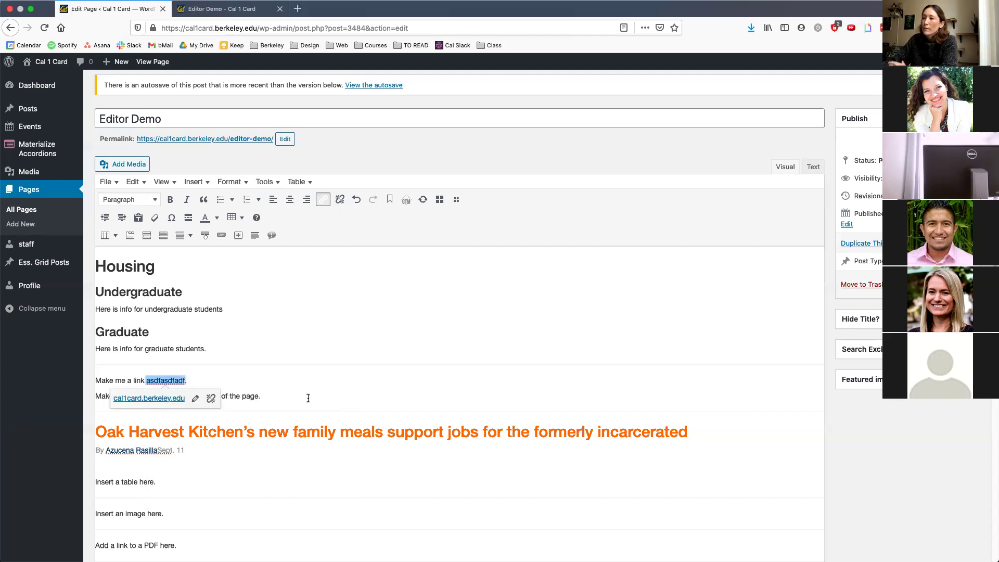
pyautogui.click(295, 377)
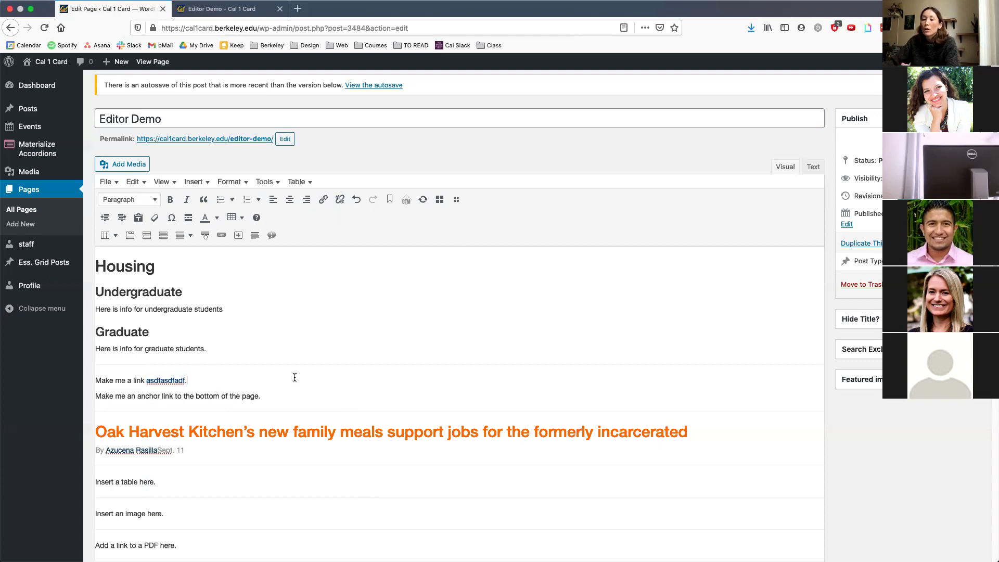
# - Edit the link in the "Make me a link" line through its advanced options, setting the link text to "hello"
pyautogui.click(165, 379)
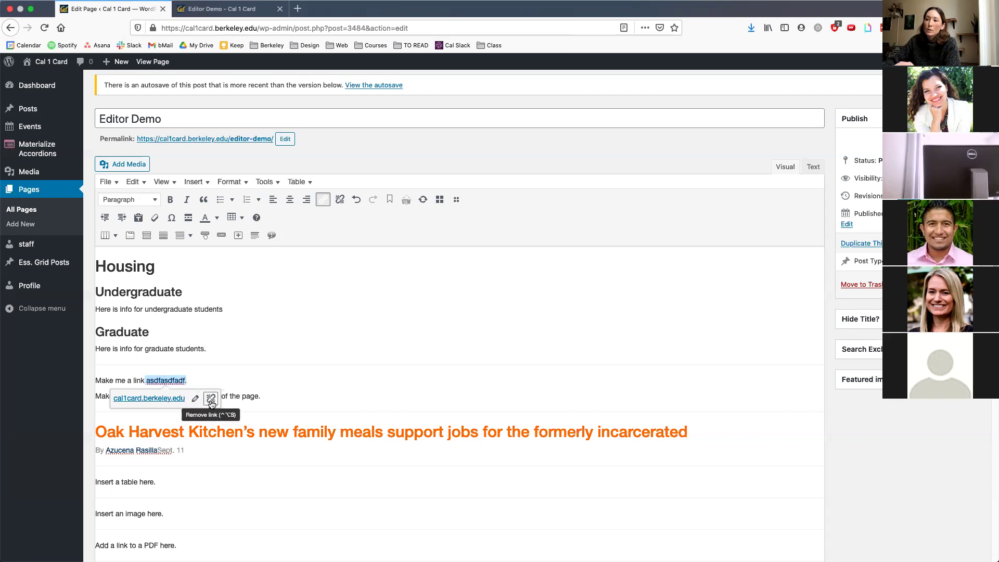
pyautogui.click(195, 398)
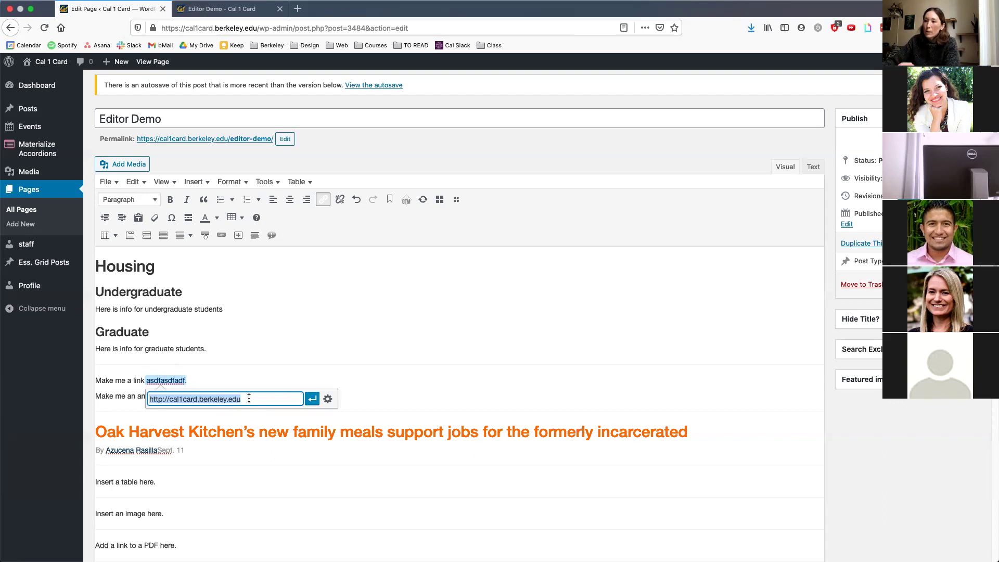
pyautogui.click(327, 399)
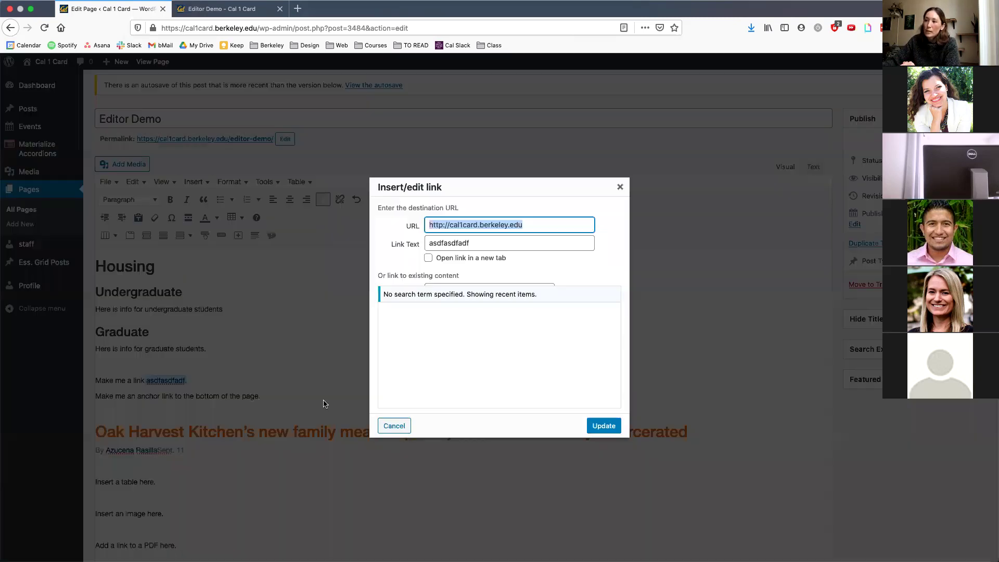
pyautogui.tripleClick(494, 224)
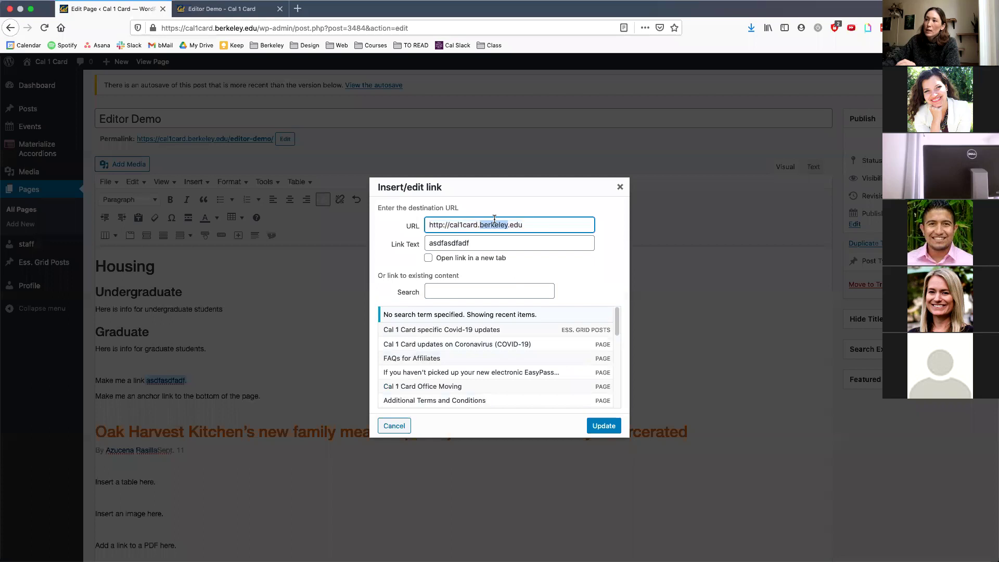
pyautogui.doubleClick(458, 243)
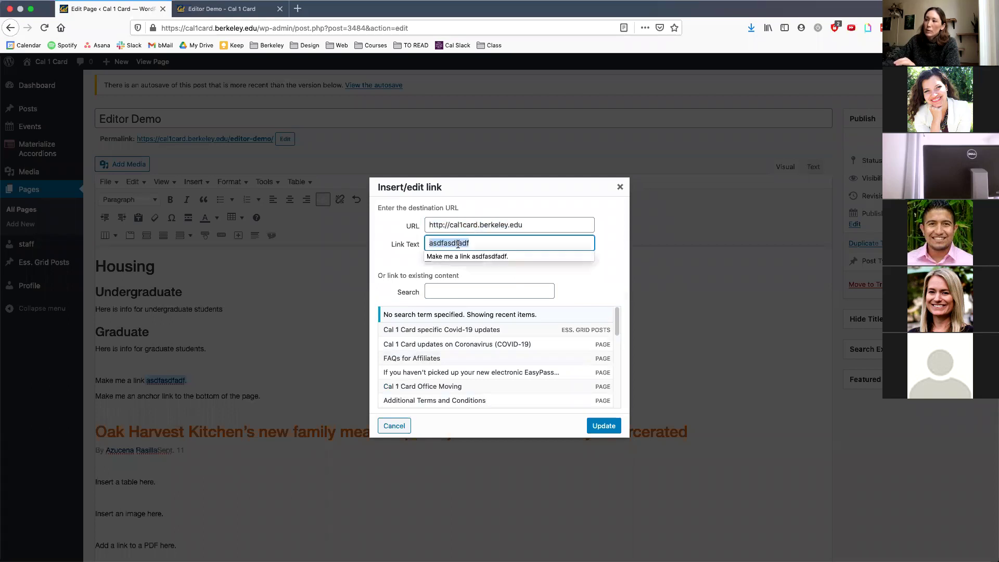
pyautogui.click(457, 243)
pyautogui.doubleClick(458, 242)
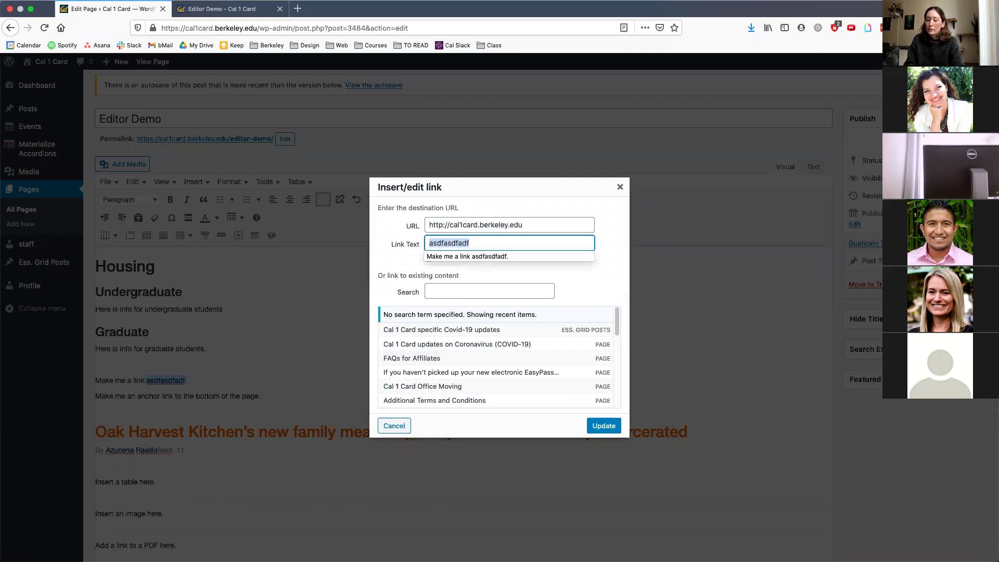
pyautogui.write('hello')
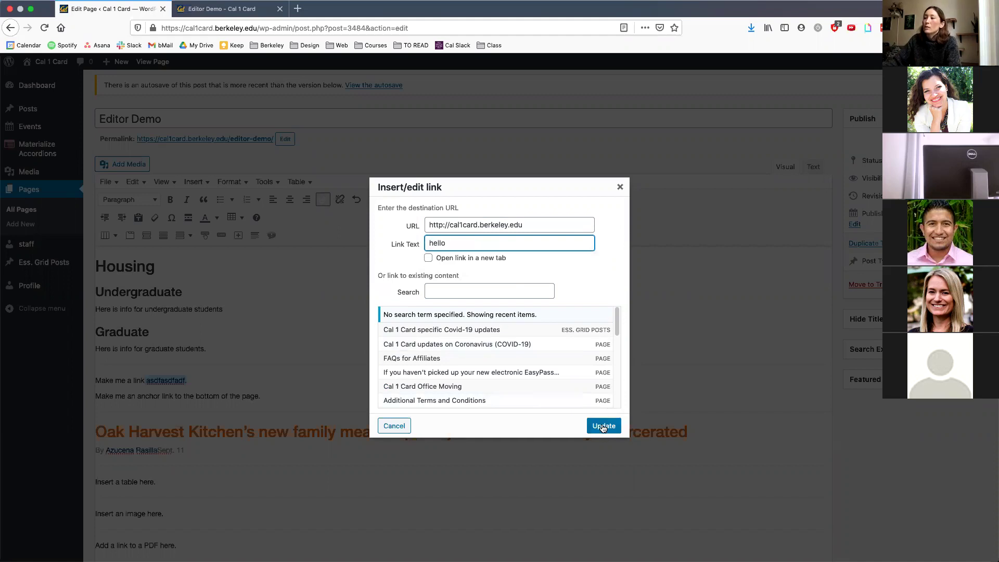
pyautogui.click(603, 427)
pyautogui.click(173, 381)
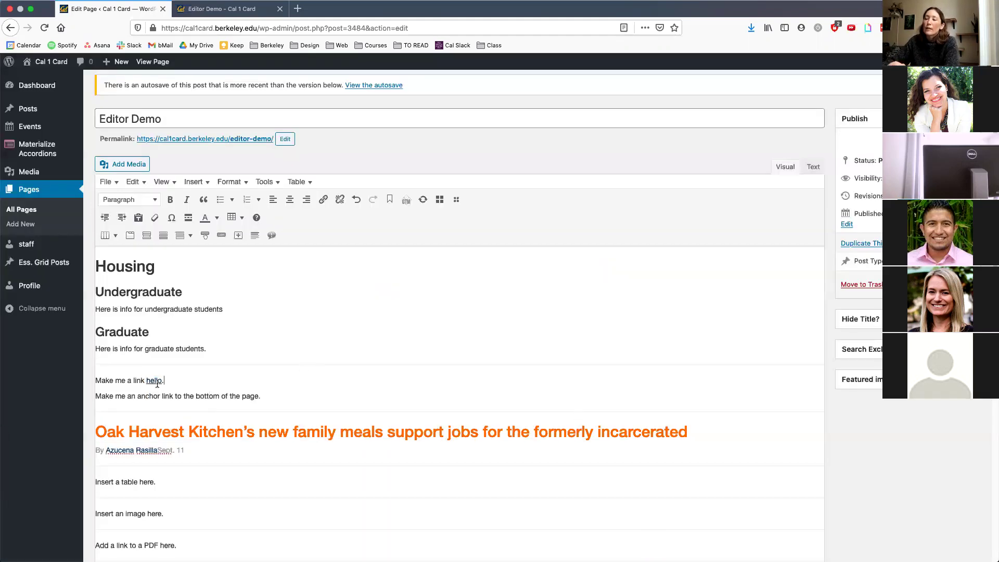
# - Remove the link from the word "hello", keeping it as plain text
pyautogui.click(156, 381)
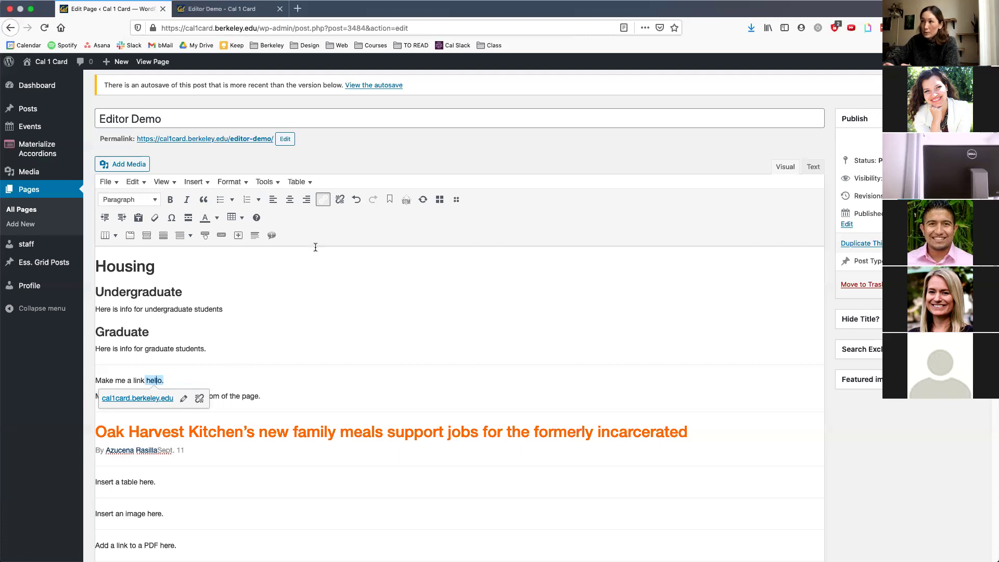
pyautogui.click(340, 200)
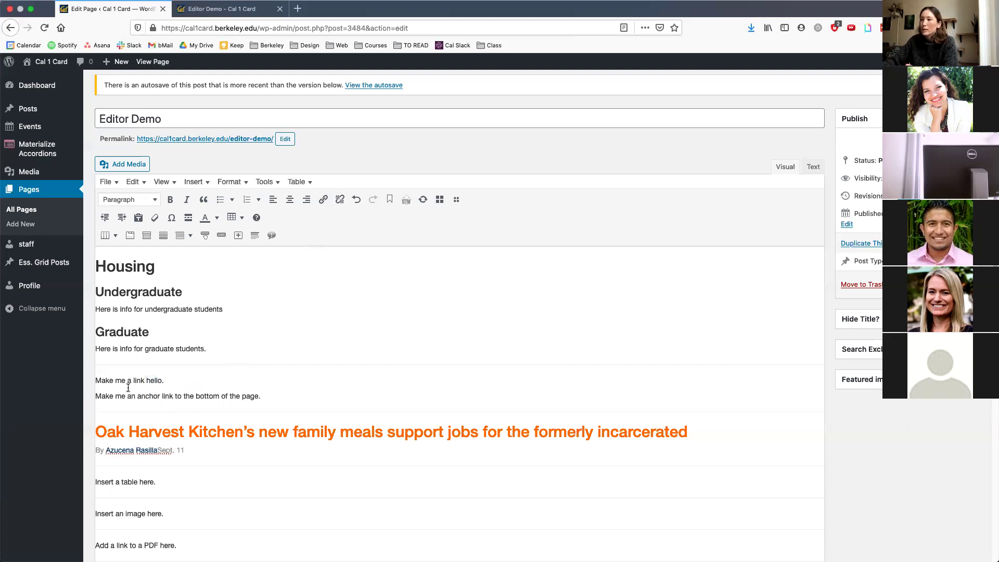
pyautogui.click(162, 381)
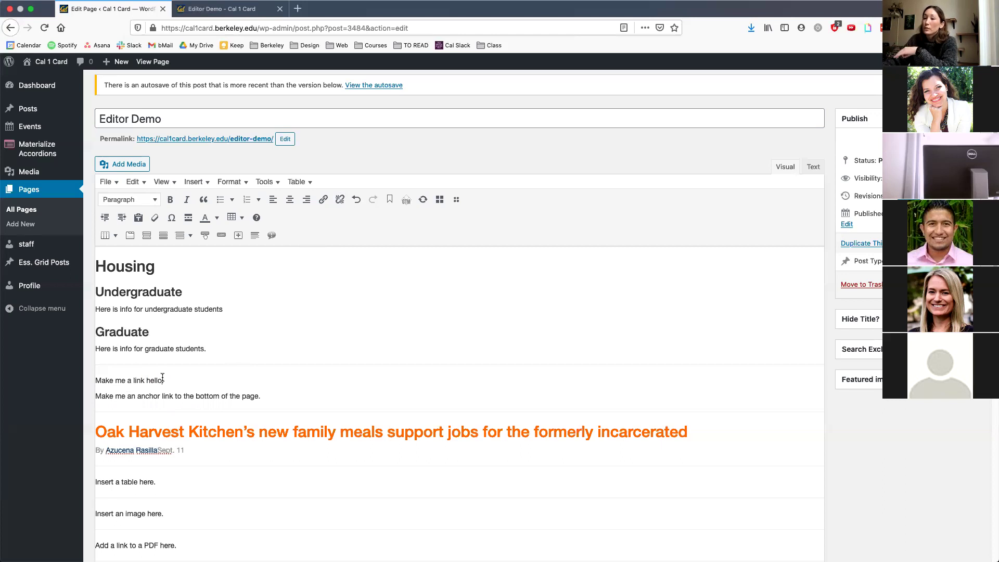
# - Insert an anchor with the ID "bottom" before the "Here is the anchor." line at the end of the page
pyautogui.scroll(-4, 163, 379)
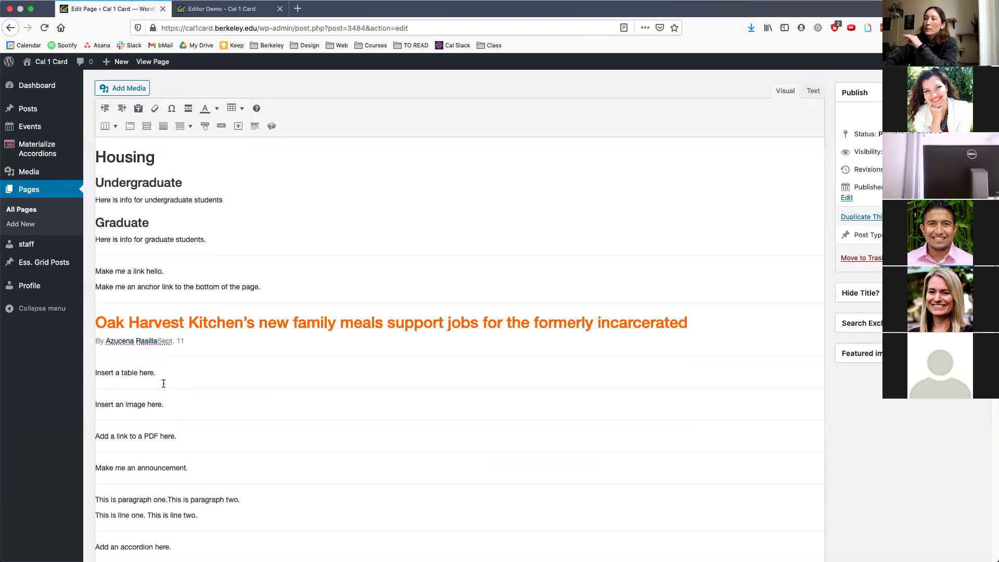
pyautogui.scroll(-6, 162, 384)
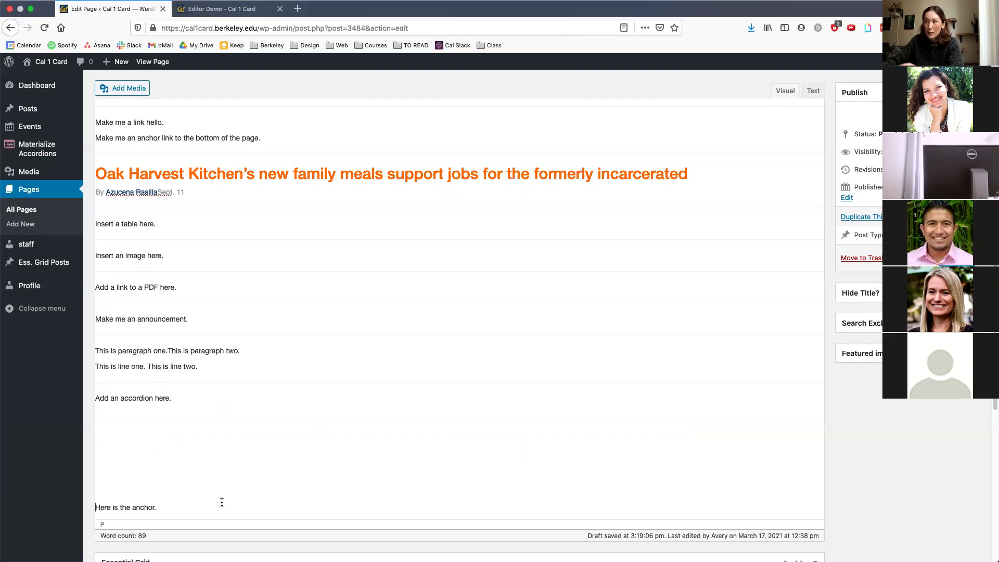
pyautogui.scroll(8, 220, 502)
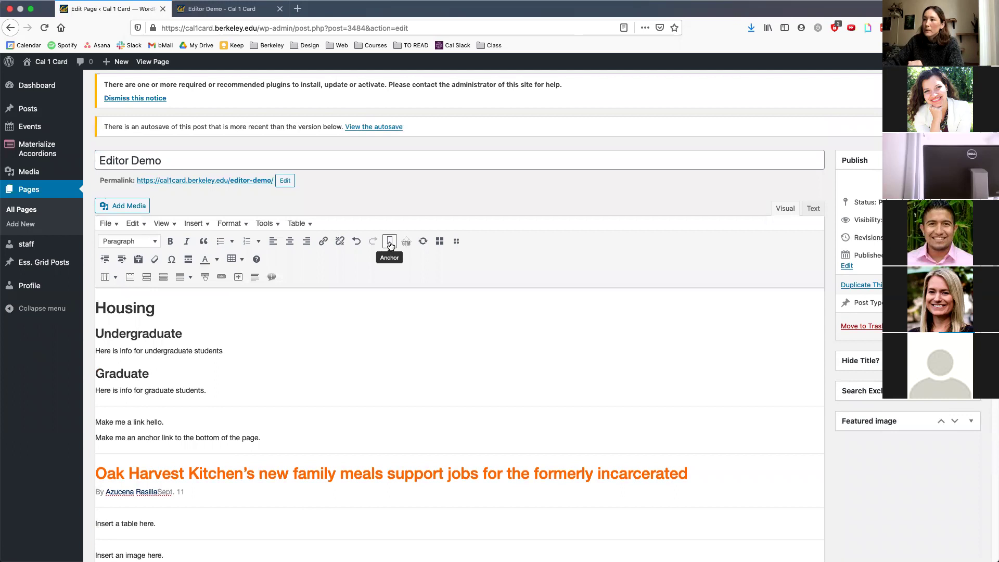
pyautogui.click(390, 242)
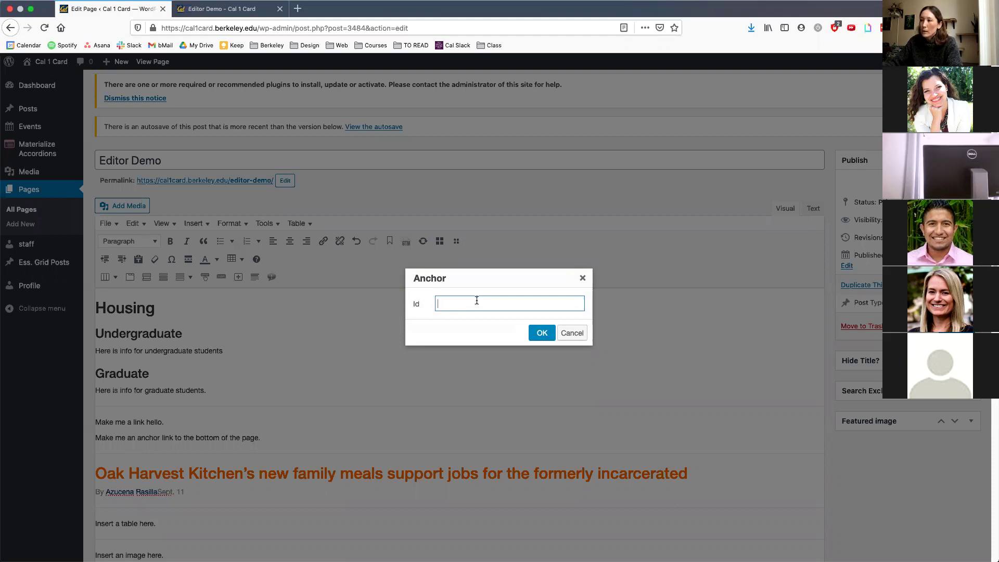
pyautogui.write('bottom')
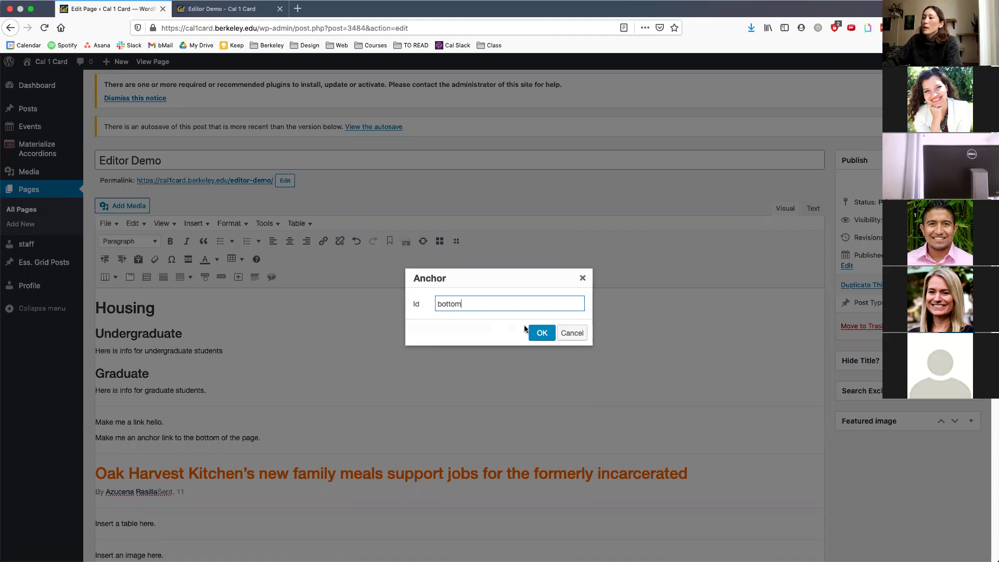
pyautogui.click(539, 331)
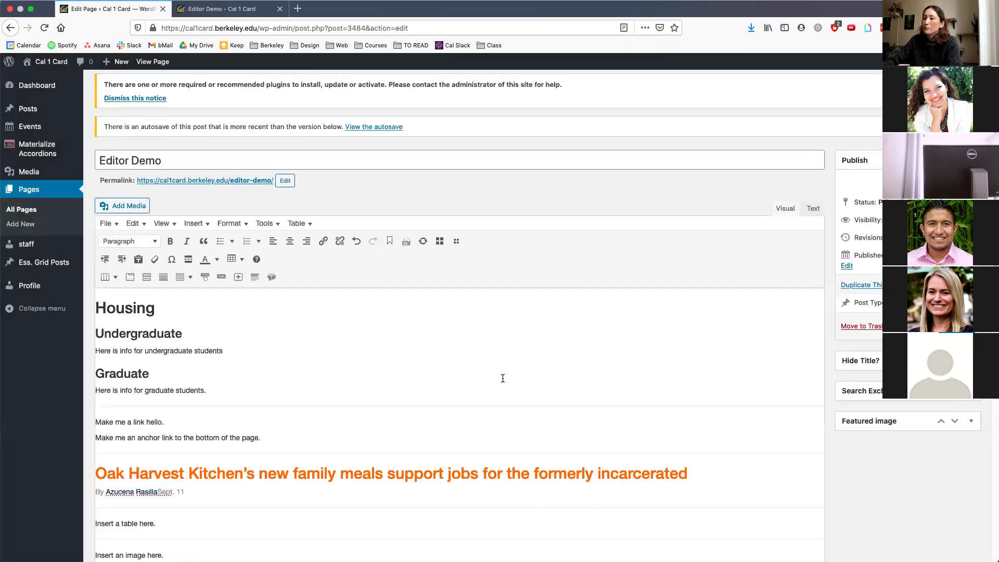
# - Link the words "anchor link" in the "Make me an anchor link" line to #bottom
pyautogui.scroll(-4, 503, 378)
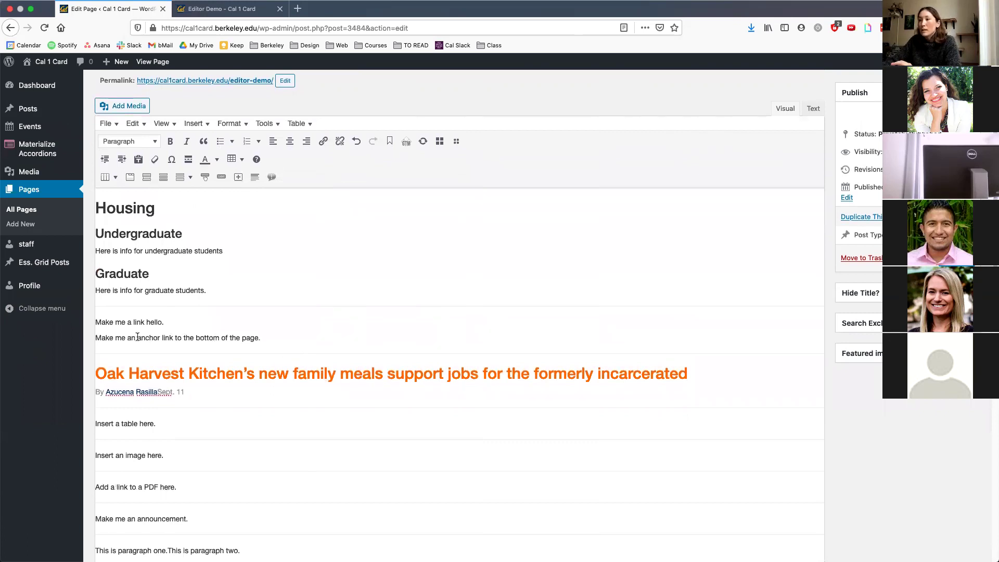
pyautogui.moveTo(138, 337); pyautogui.dragTo(173, 338)
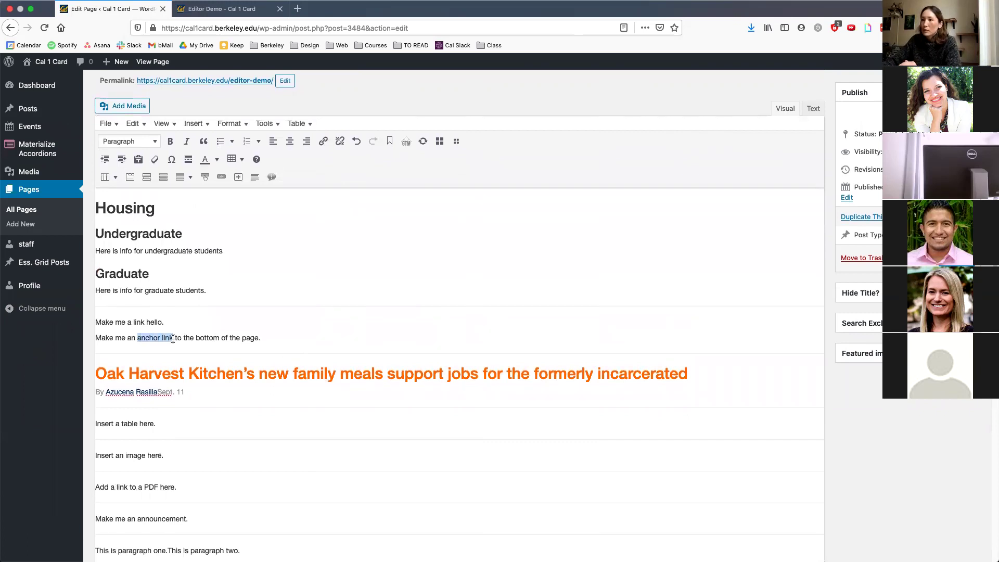
pyautogui.click(323, 141)
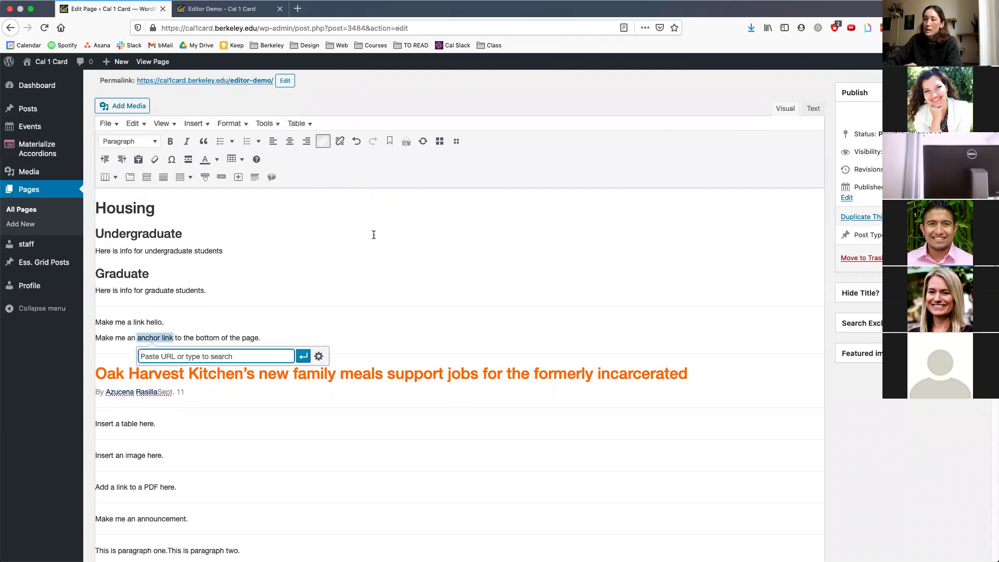
pyautogui.write('#')
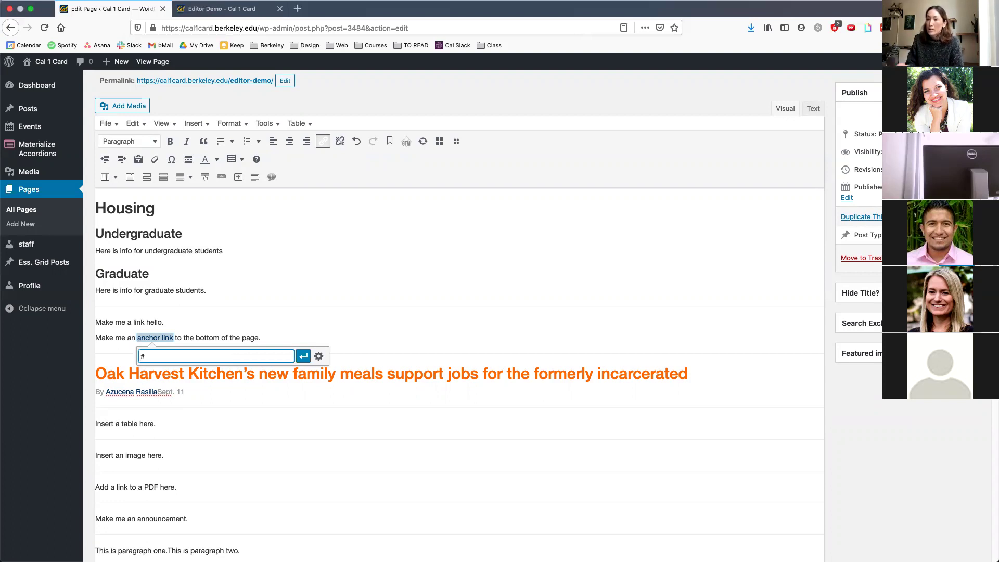
pyautogui.write('bottom')
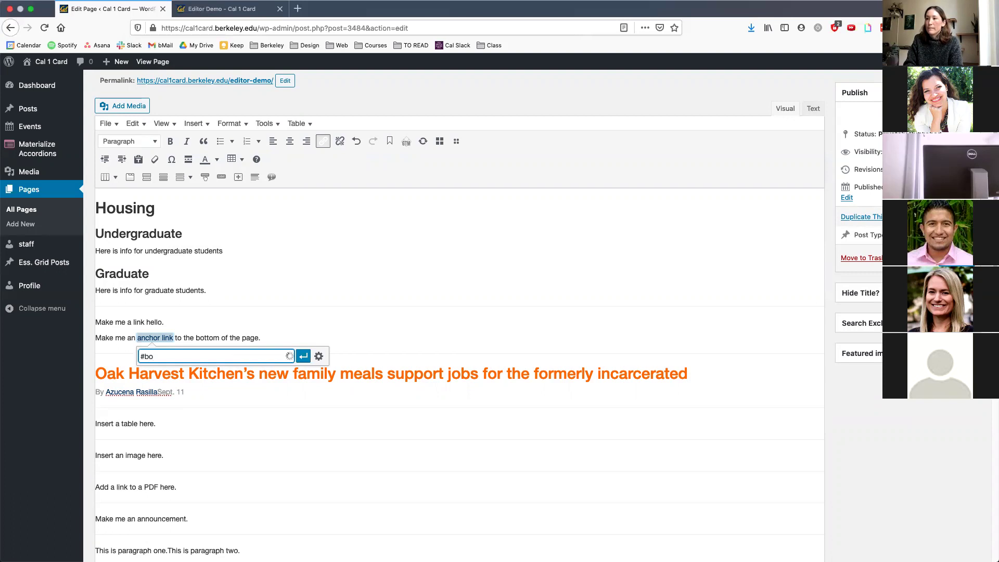
pyautogui.click(303, 356)
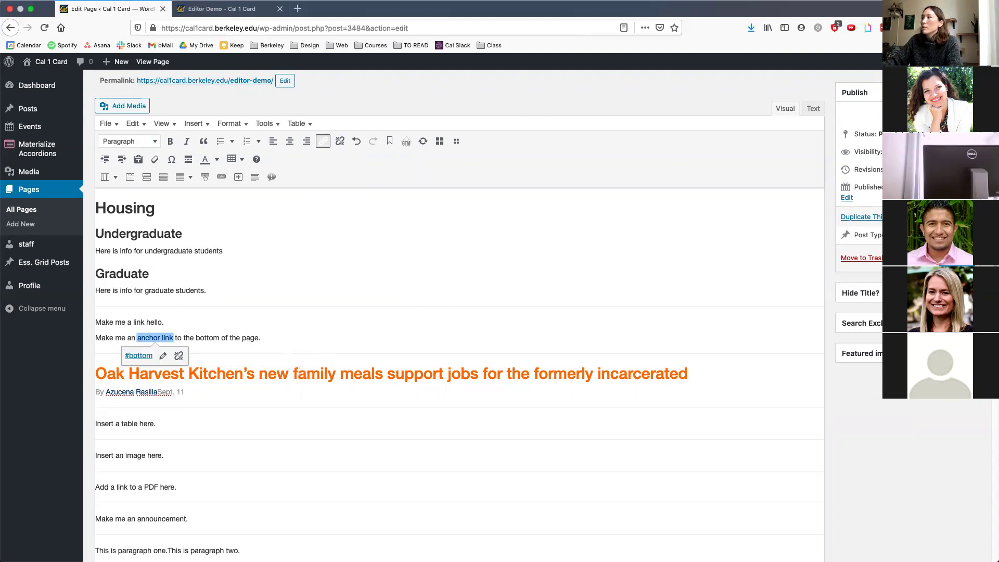
# - Preview the page, test the anchor link to the page bottom, and return to the editor
pyautogui.click(946, 117)
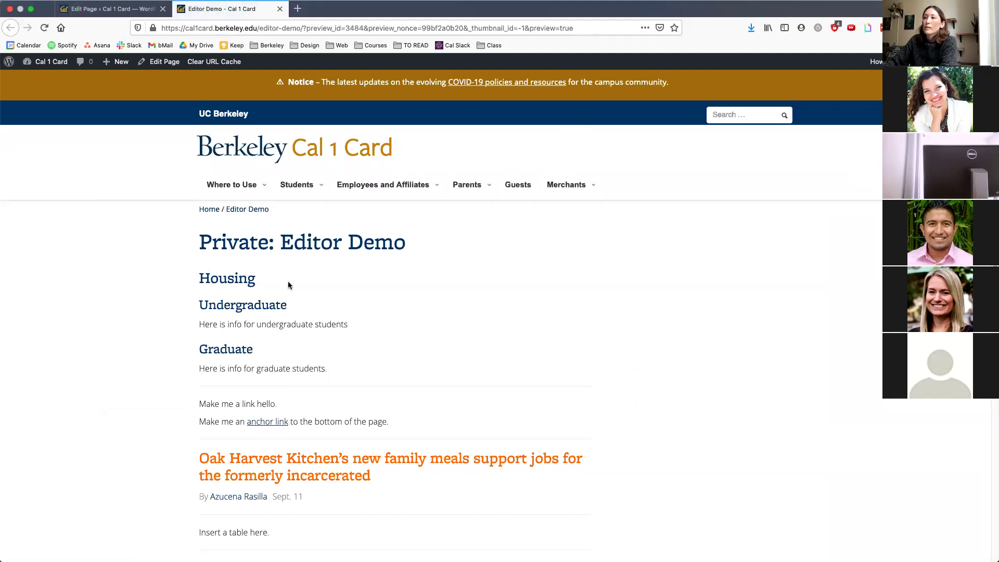
pyautogui.scroll(-3, 302, 287)
pyautogui.click(280, 346)
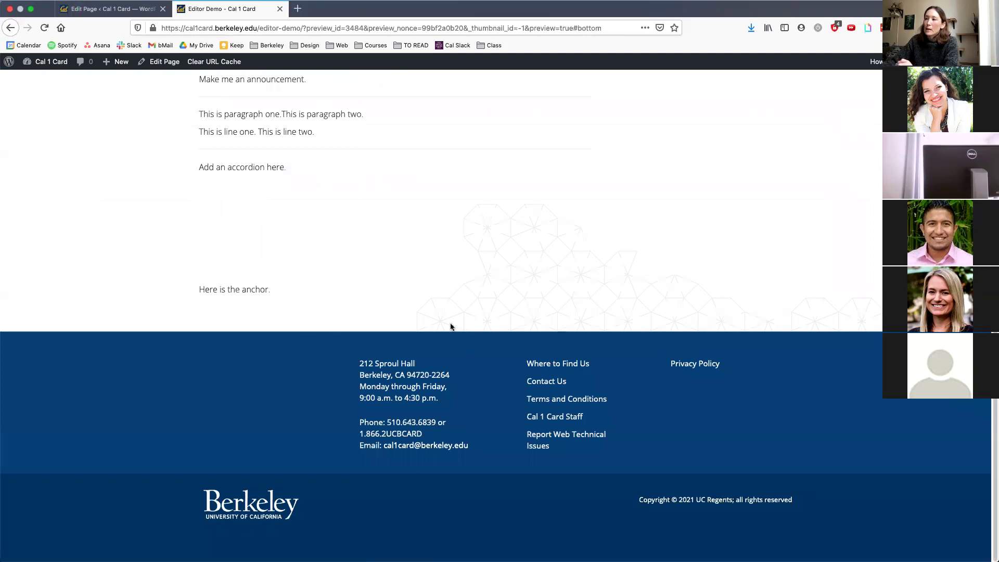
pyautogui.click(110, 9)
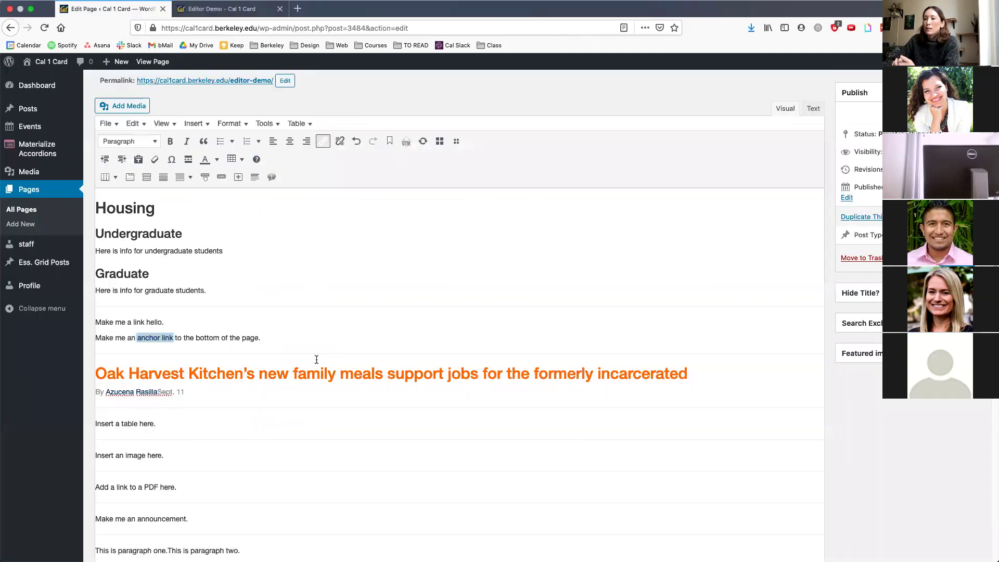
# - Copy the orange Oak Harvest Kitchen heading with its byline and paste it as plain text on a new line below
pyautogui.scroll(-1, 232, 416)
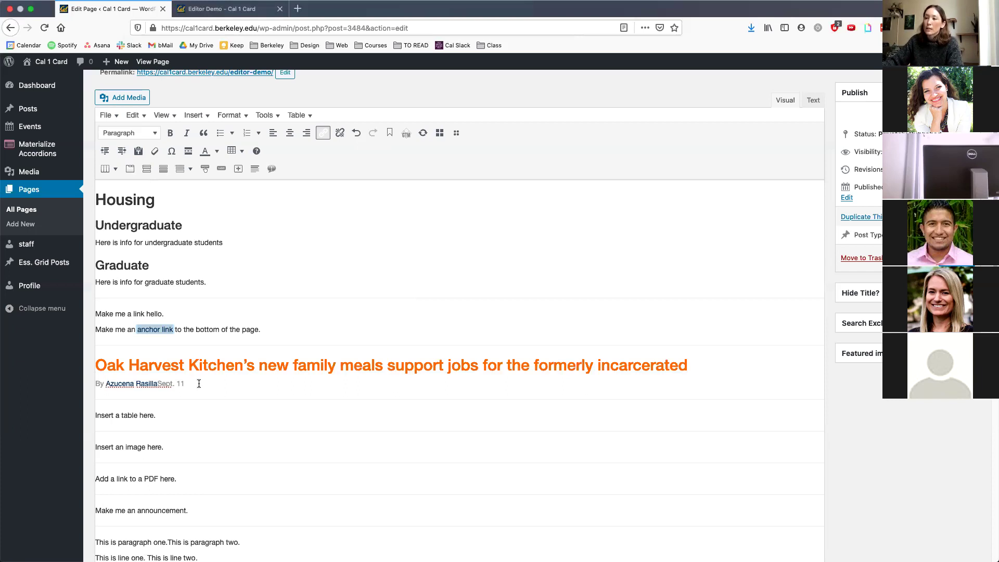
pyautogui.moveTo(199, 383); pyautogui.dragTo(81, 360)
pyautogui.press('super+c')
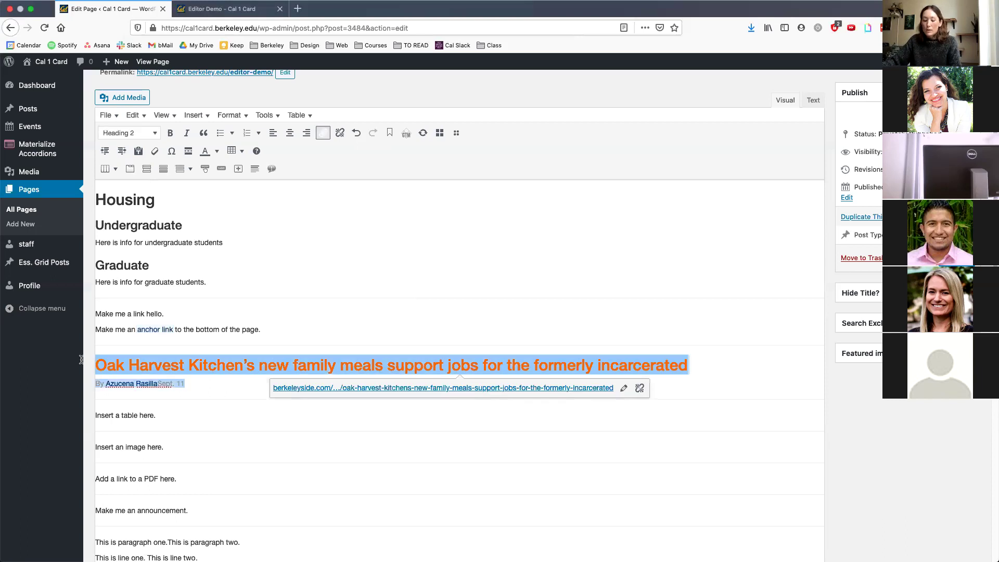
pyautogui.click(192, 386)
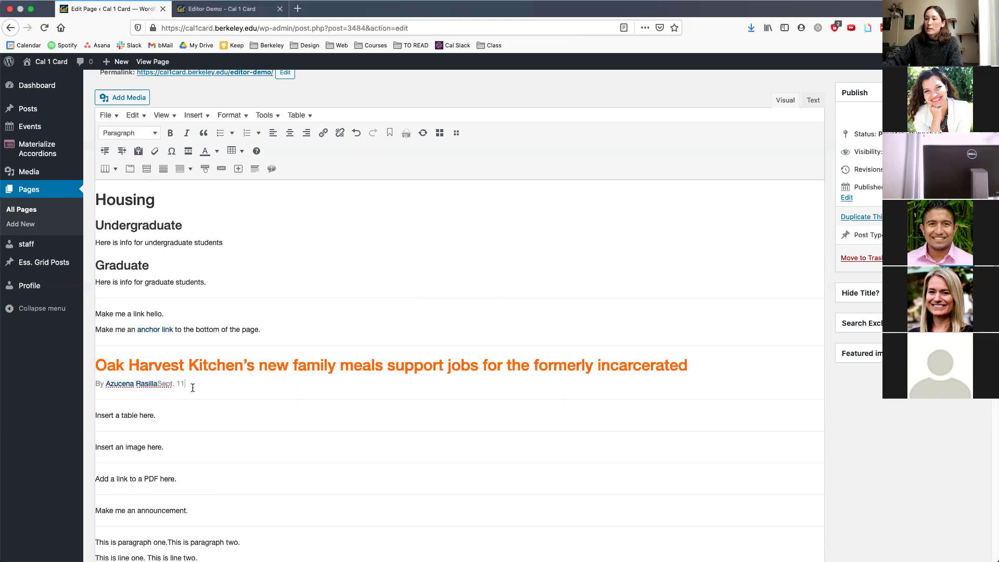
pyautogui.press('Return')
pyautogui.click(139, 155)
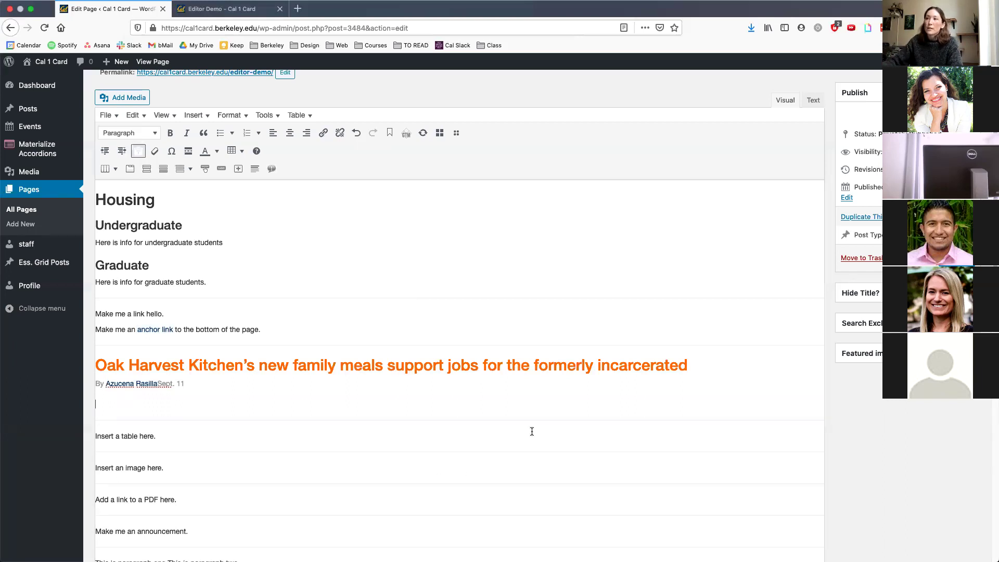
pyautogui.press('super+v')
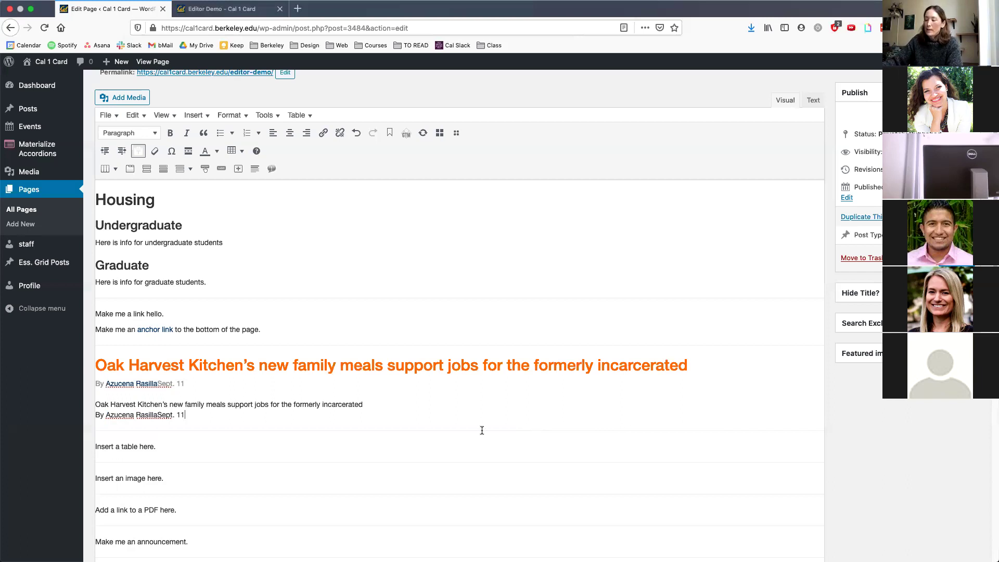
# - Try pasting the copied article heading and byline again on another new line and undo the paste
pyautogui.press('Return')
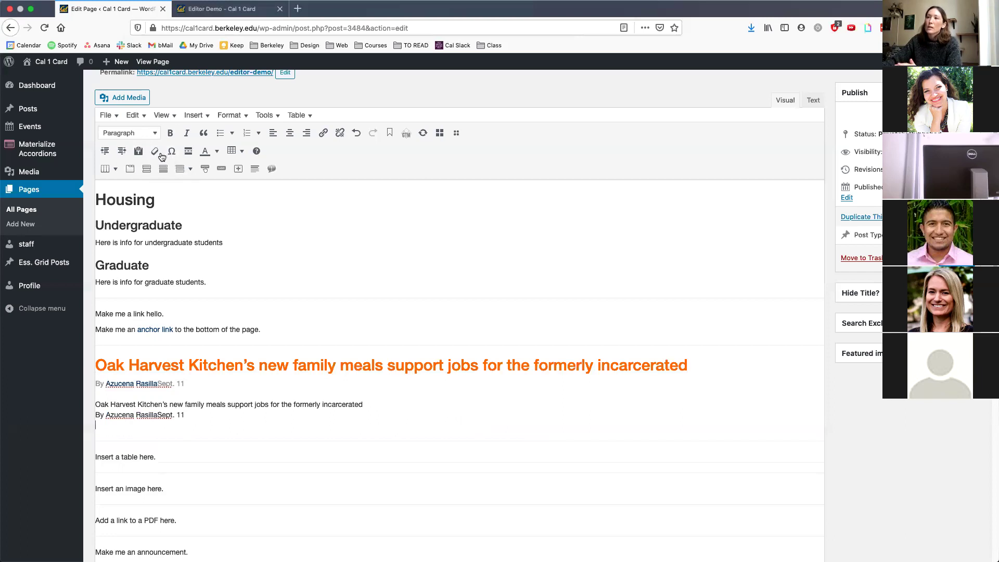
pyautogui.press('super+v')
pyautogui.press('super+z')
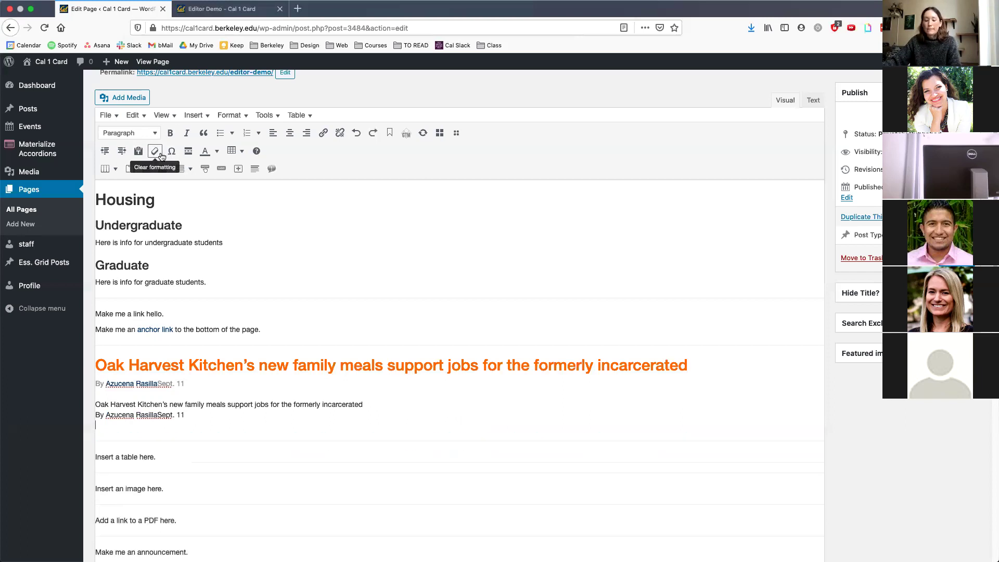
# - Clear the formatting of the orange Oak Harvest Kitchen heading and its byline
pyautogui.moveTo(182, 383); pyautogui.dragTo(98, 364)
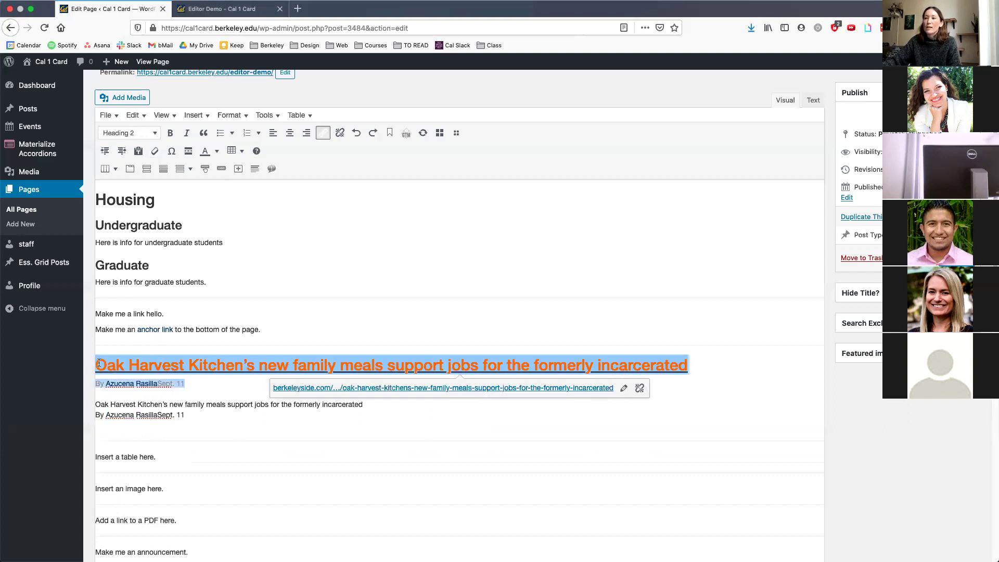
pyautogui.click(155, 152)
pyautogui.click(208, 383)
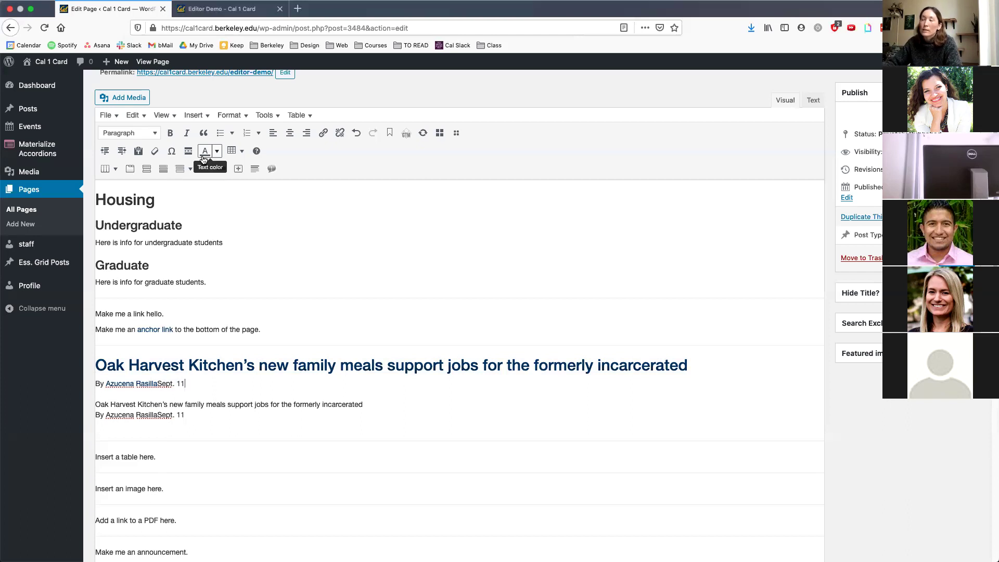
# - Insert a 3 x 3 table on a new line below "Insert a table here."
pyautogui.click(159, 457)
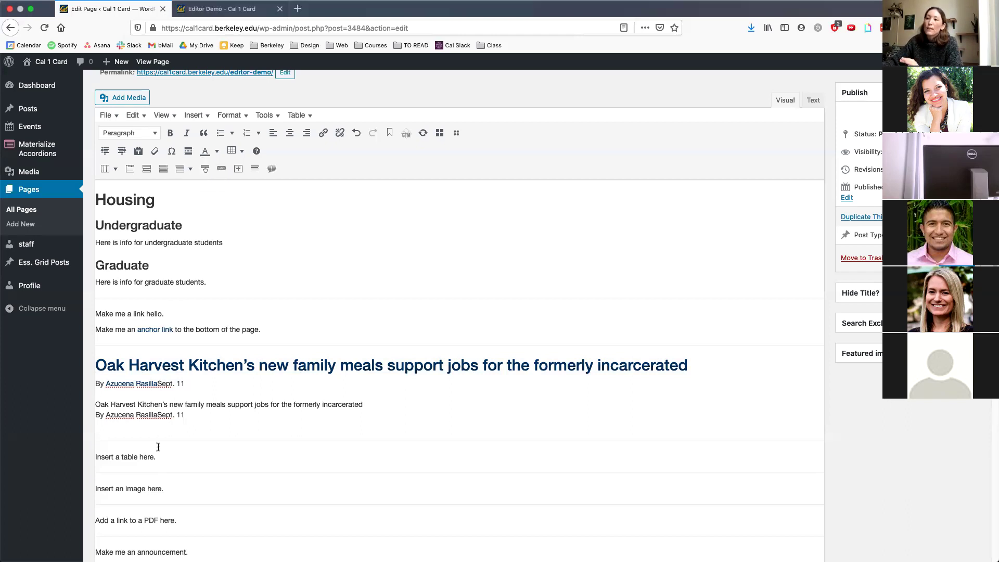
pyautogui.press('Return')
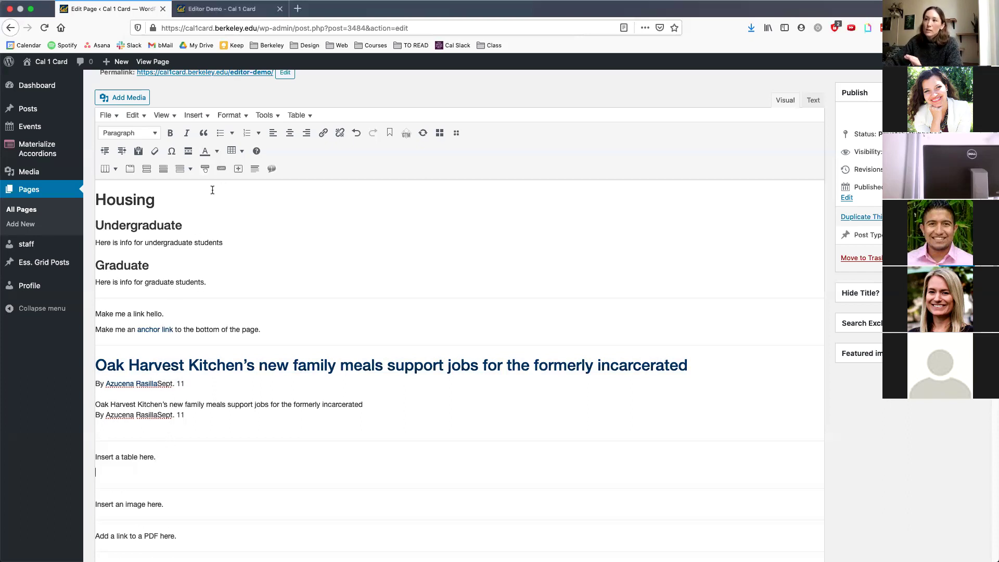
pyautogui.click(235, 151)
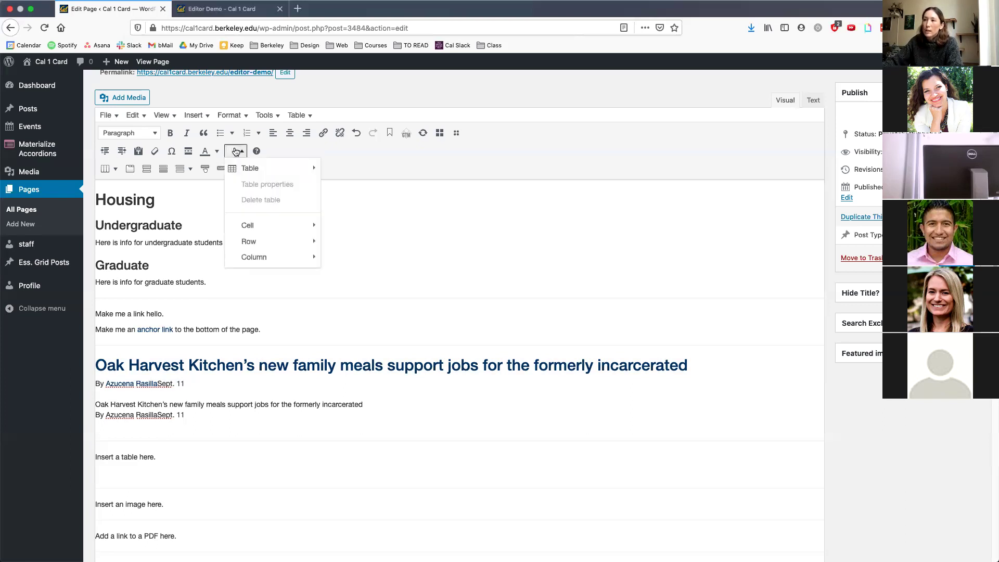
pyautogui.moveTo(236, 172)
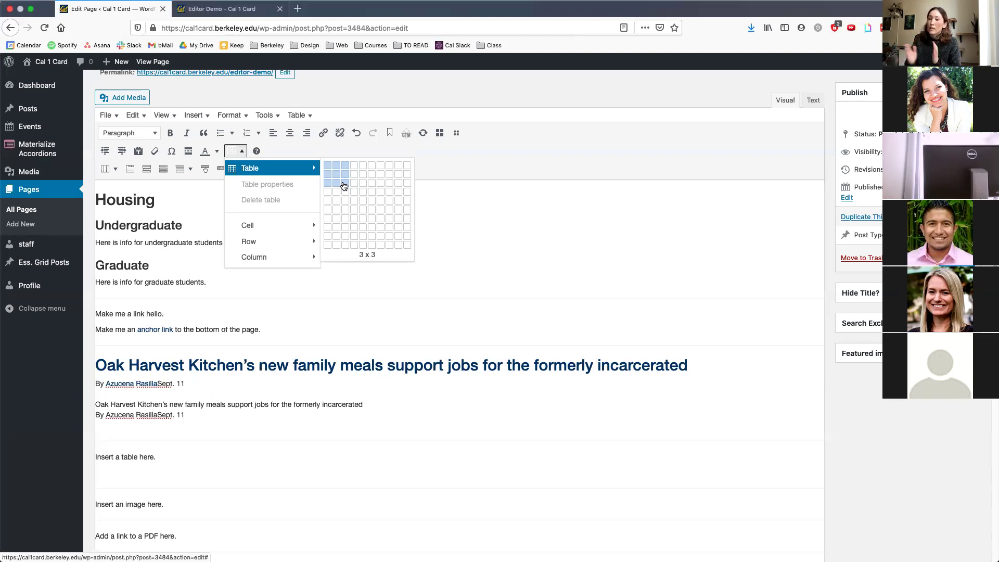
pyautogui.click(343, 186)
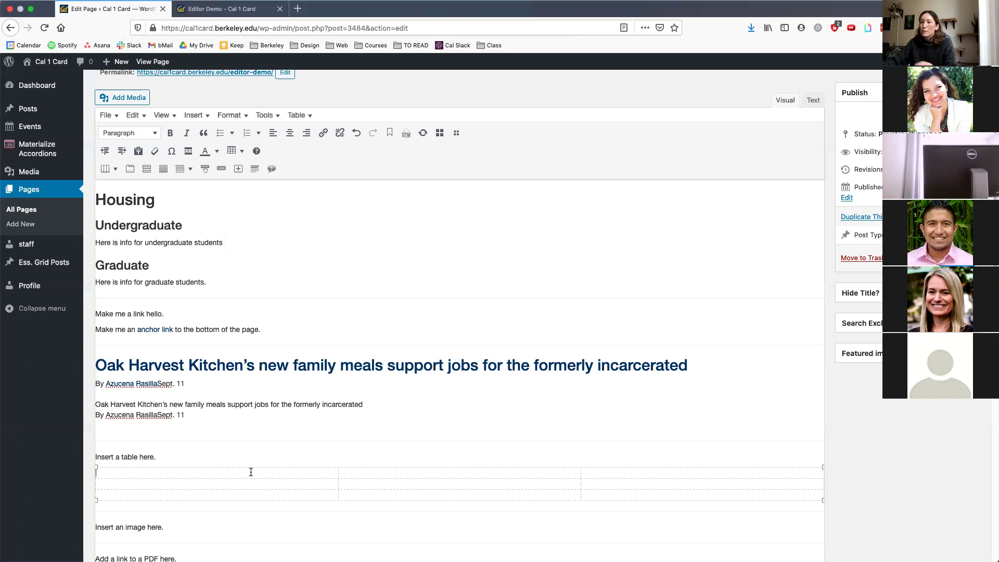
# - Enter "dfsdfsdf" in the table's first cell and "asdfasdf" in its center cell
pyautogui.write('dfsdfsdf')
pyautogui.click(349, 483)
pyautogui.write('asdfasdf')
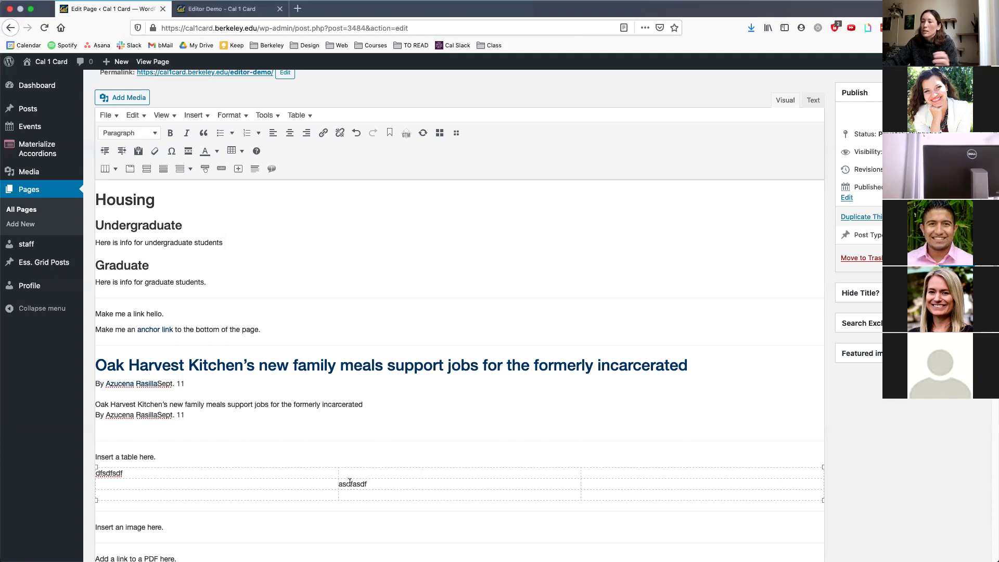
# - Insert the media library's second photo, showing a person from behind facing a screen, on a new line below "Insert an image here."
pyautogui.moveTo(43, 254)
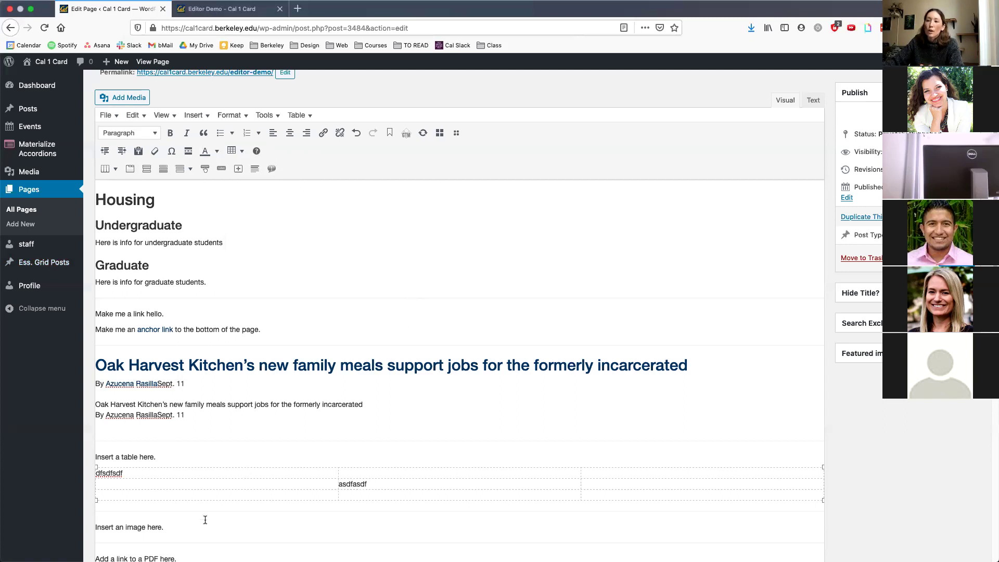
pyautogui.click(147, 524)
pyautogui.press('Return')
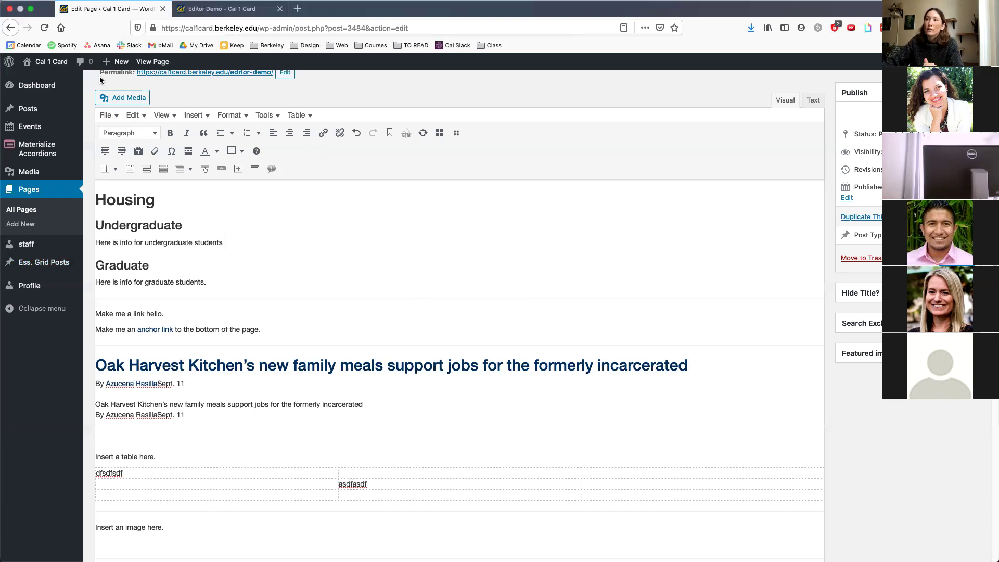
pyautogui.click(139, 100)
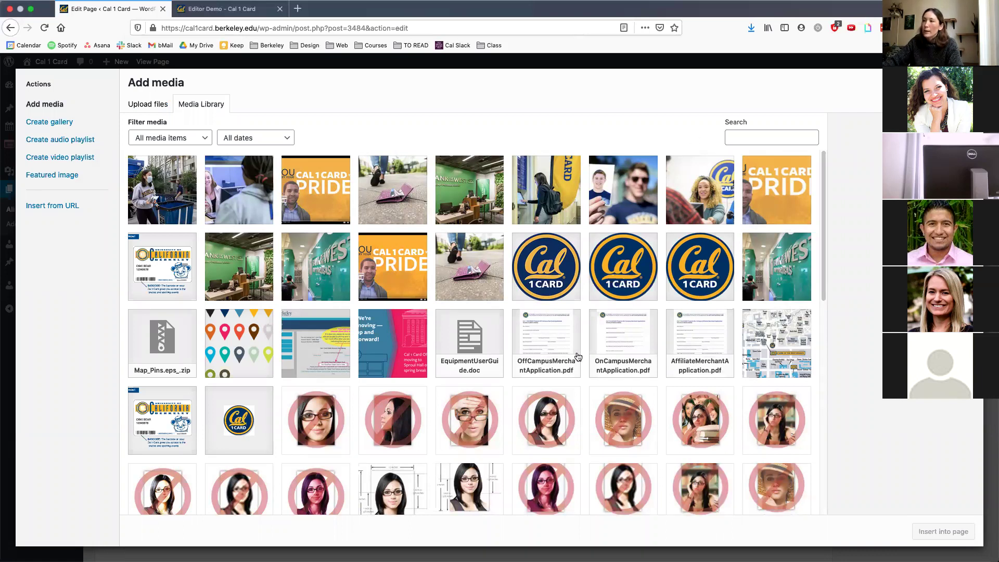
pyautogui.click(239, 203)
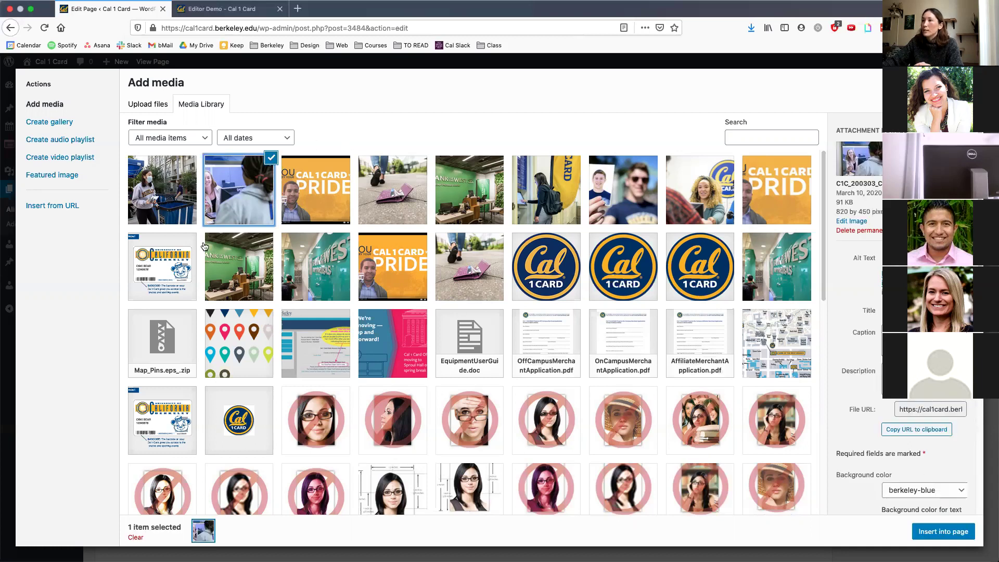
pyautogui.click(937, 531)
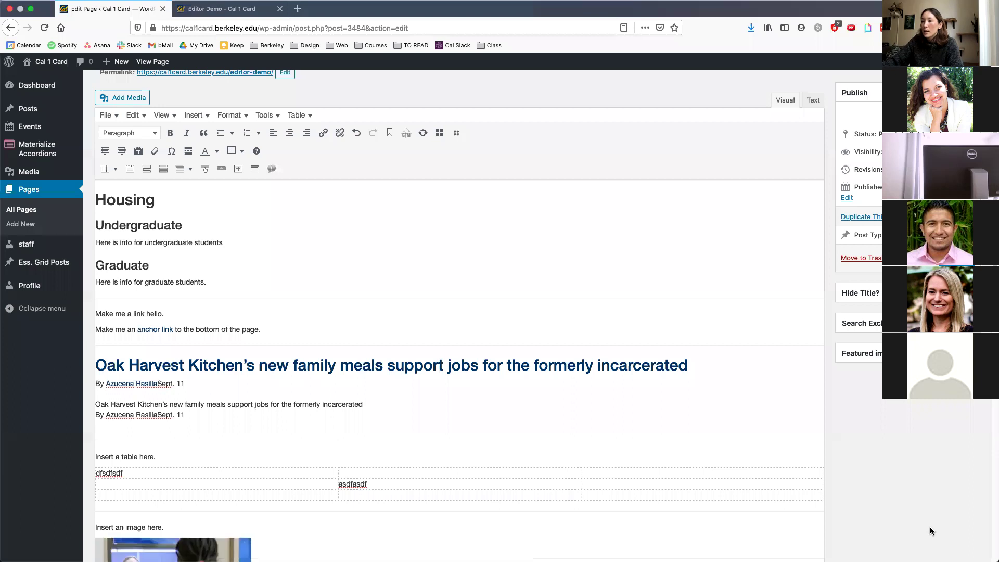
# - Look at the file upload option for adding media, and leave it without uploading anything
pyautogui.scroll(-1, 244, 468)
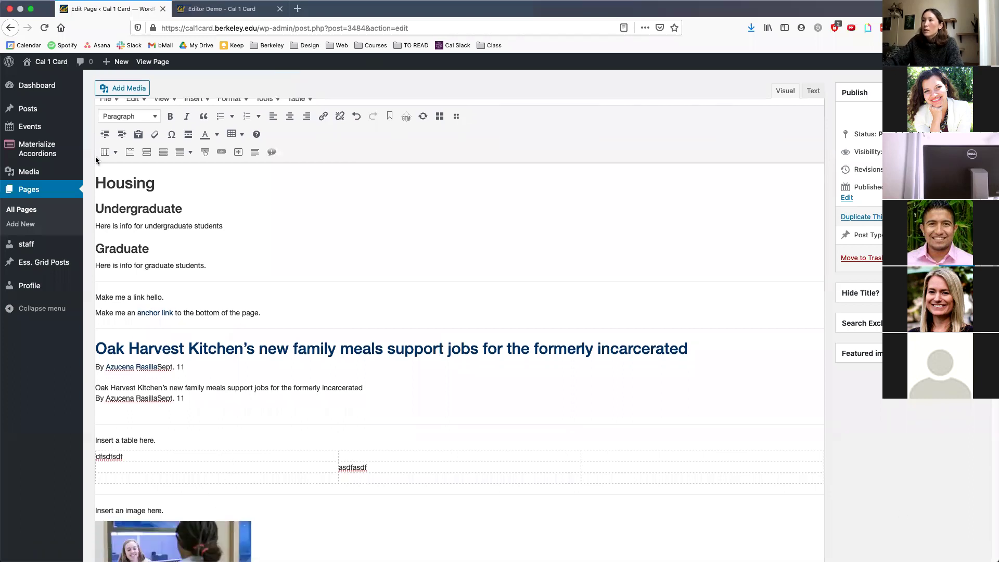
pyautogui.click(130, 91)
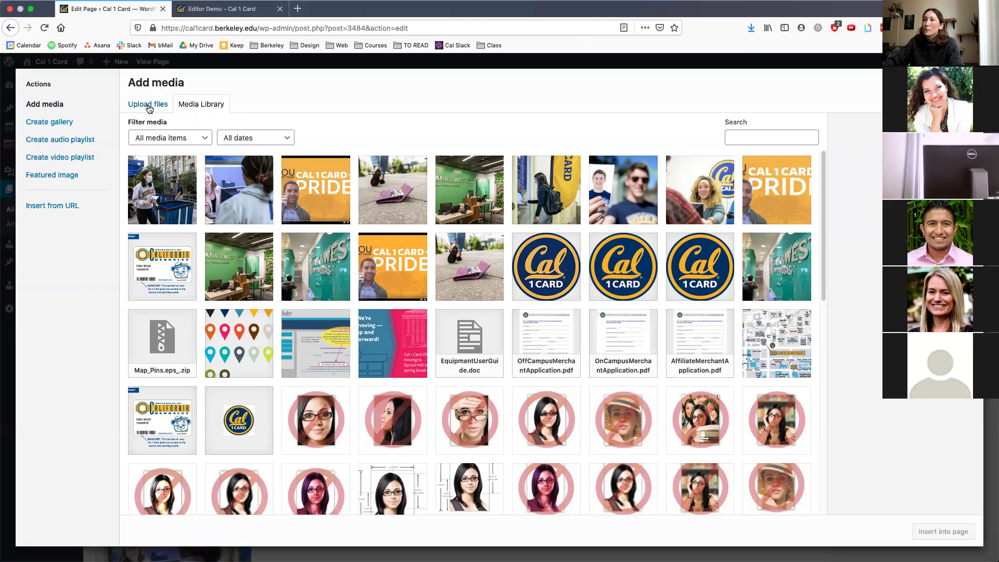
pyautogui.click(149, 105)
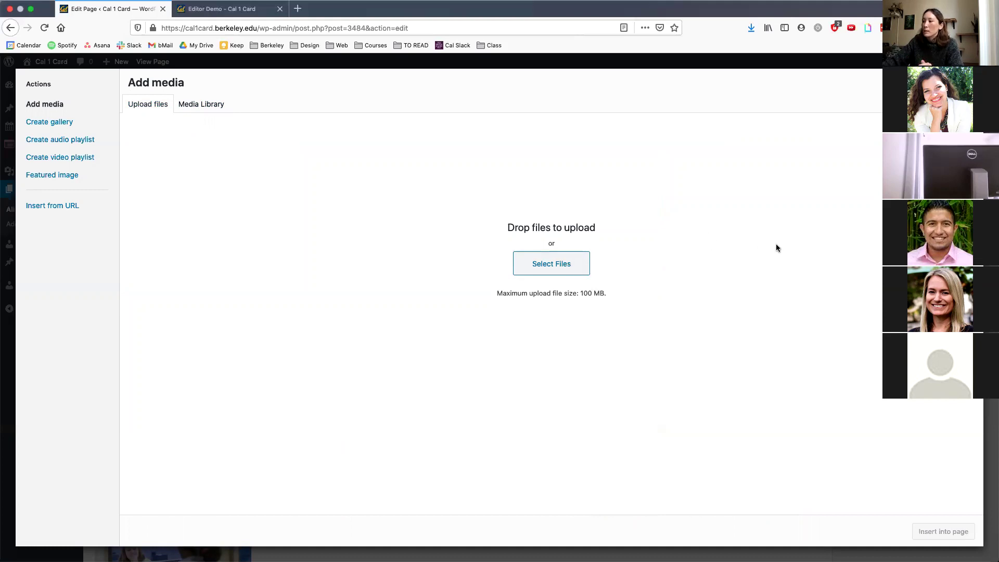
pyautogui.press('Escape')
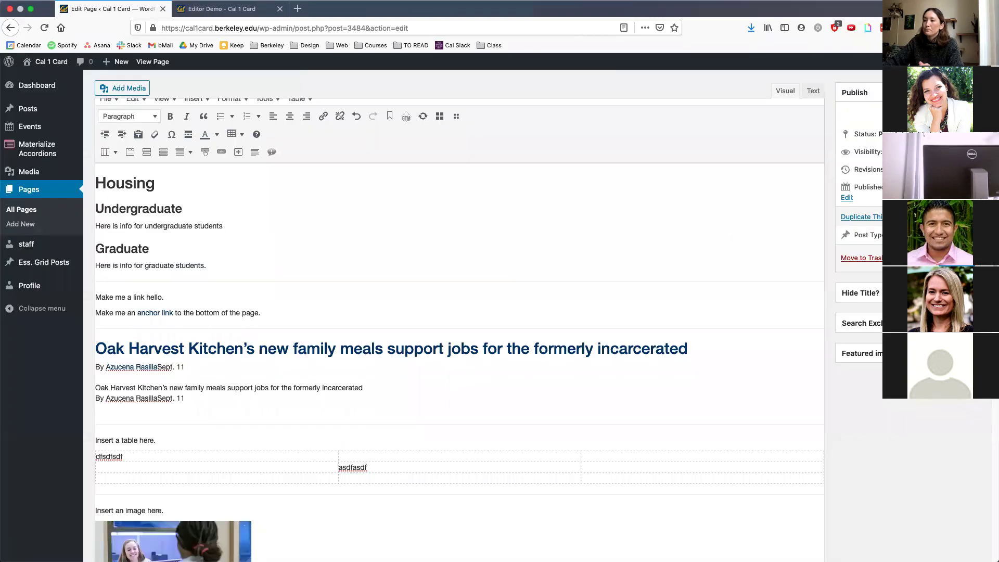
# - Set the CSS class of the photo below "Insert an image here." to "center-img wp-image" and update the image
pyautogui.scroll(-3, 204, 501)
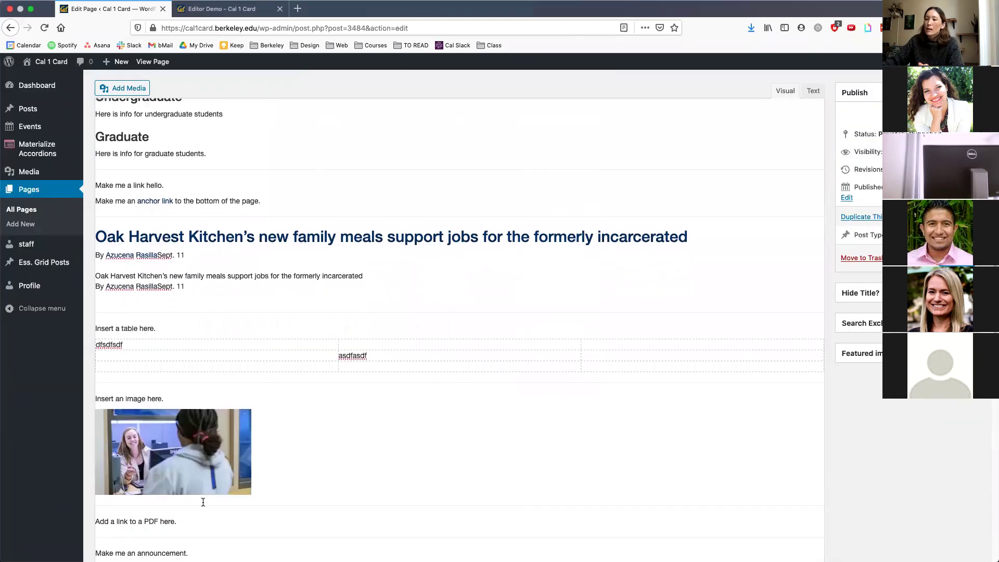
pyautogui.click(185, 458)
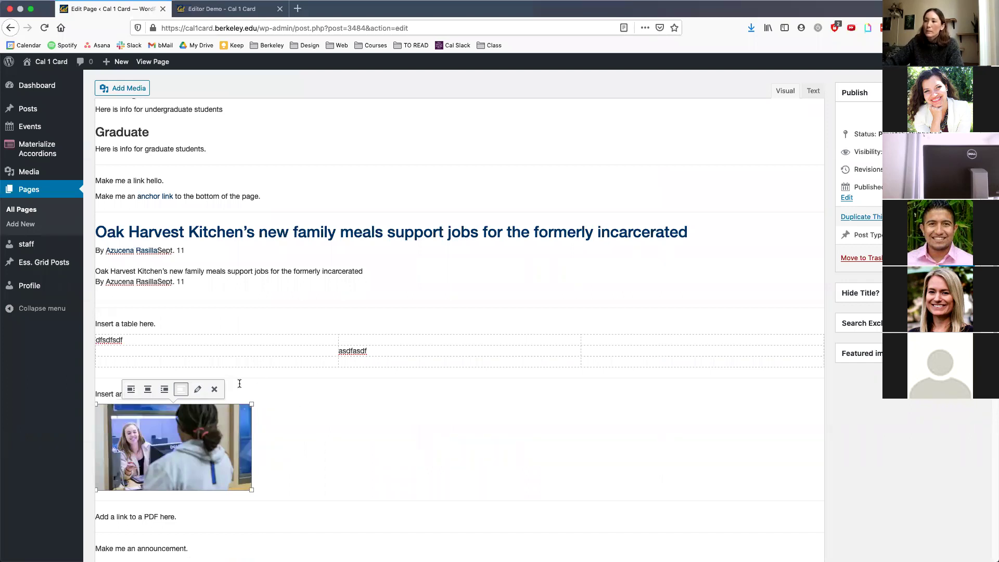
pyautogui.click(198, 389)
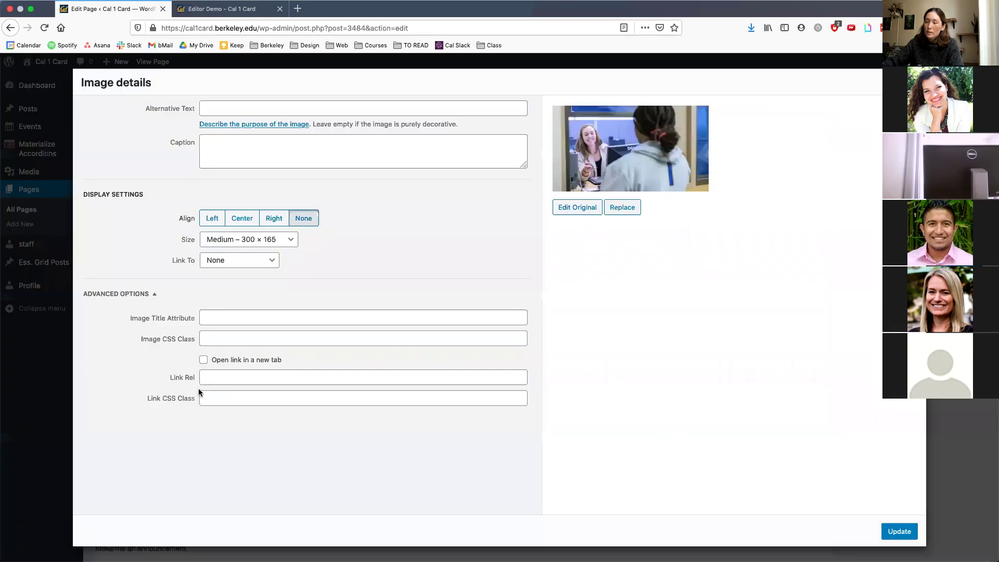
pyautogui.click(211, 110)
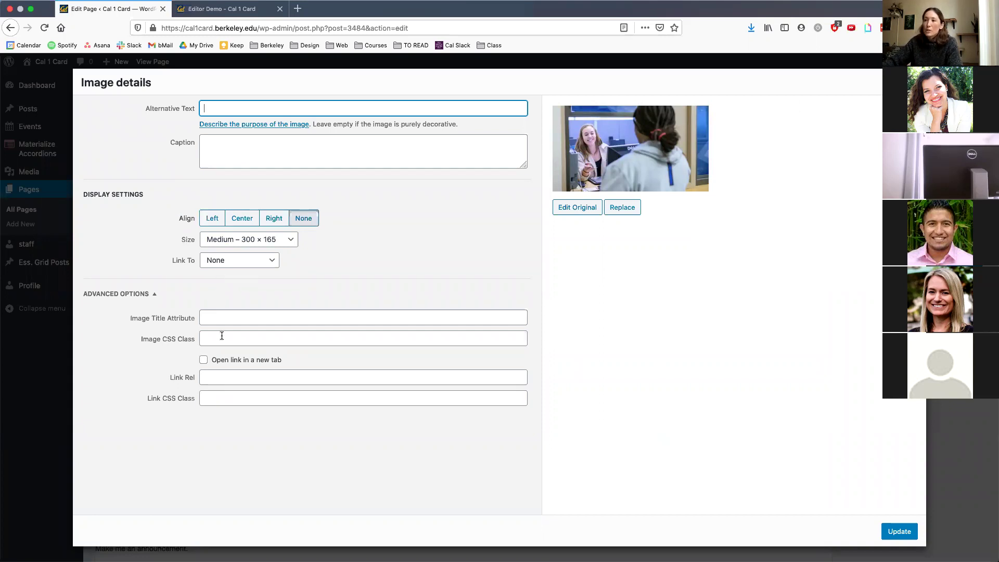
pyautogui.click(140, 294)
pyautogui.click(141, 294)
pyautogui.click(219, 337)
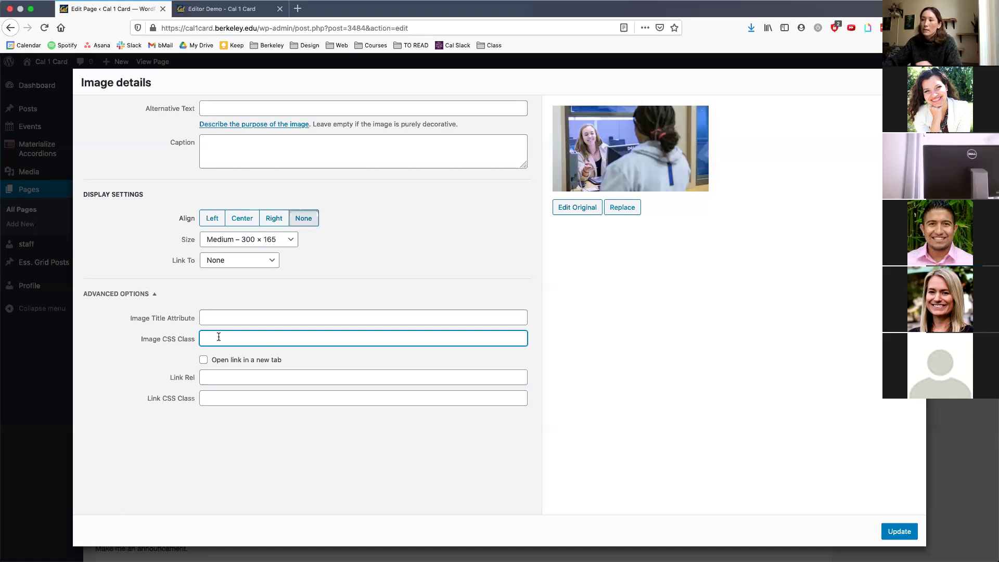
pyautogui.write('cente')
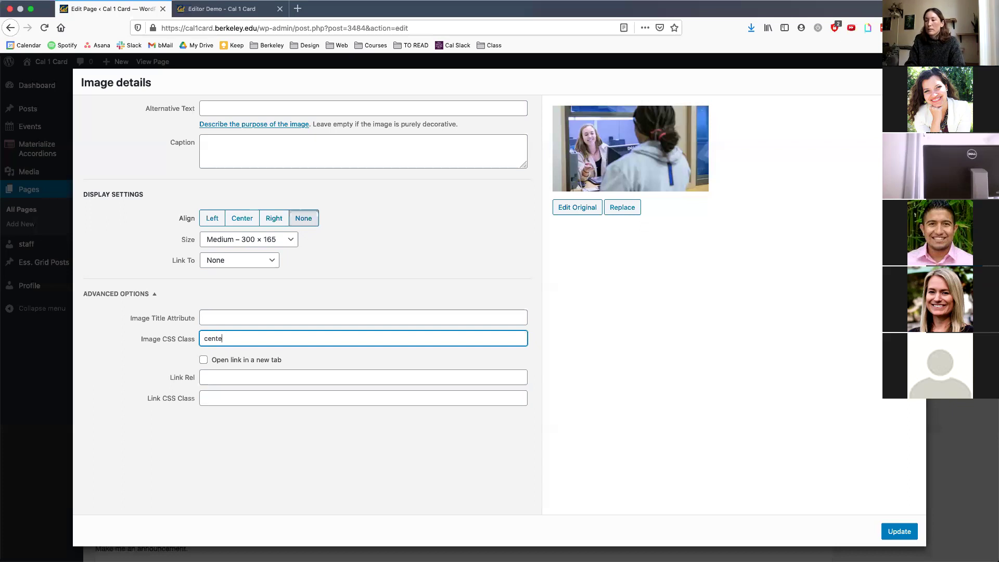
pyautogui.write('r-img wp-image')
pyautogui.click(906, 526)
# - Preview the page to check the photo's alignment, and return to the page editor
pyautogui.click(946, 114)
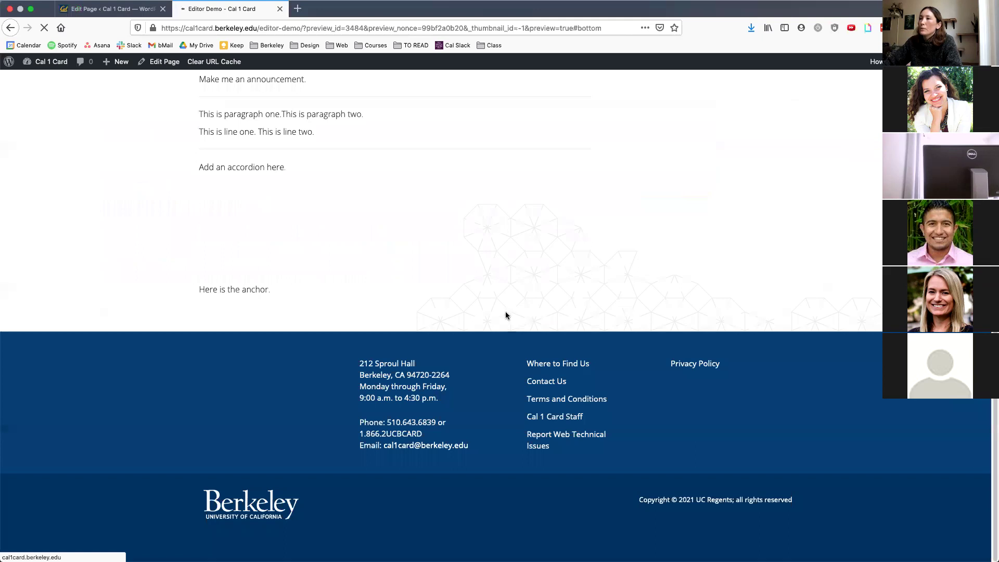
pyautogui.scroll(-7, 504, 311)
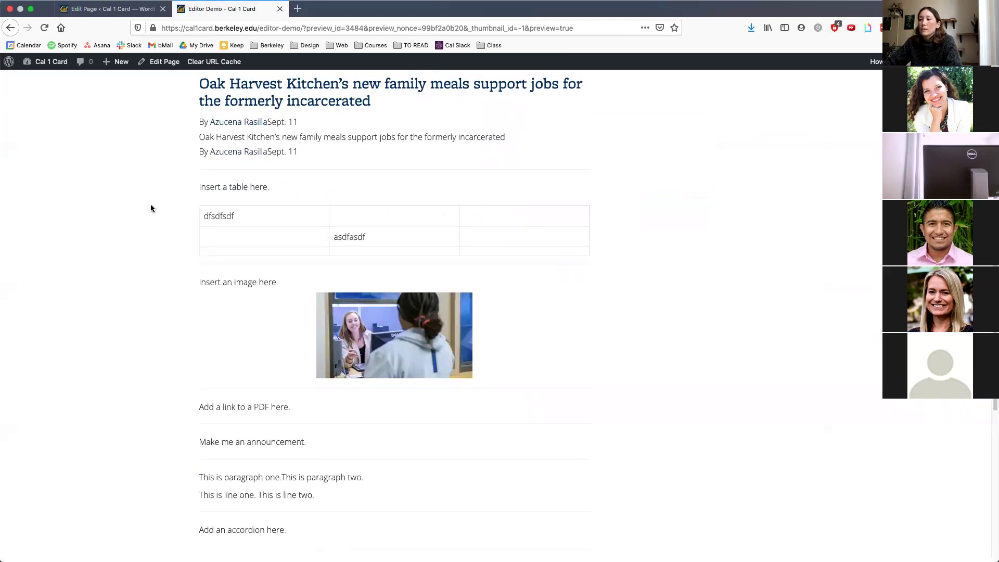
pyautogui.click(130, 9)
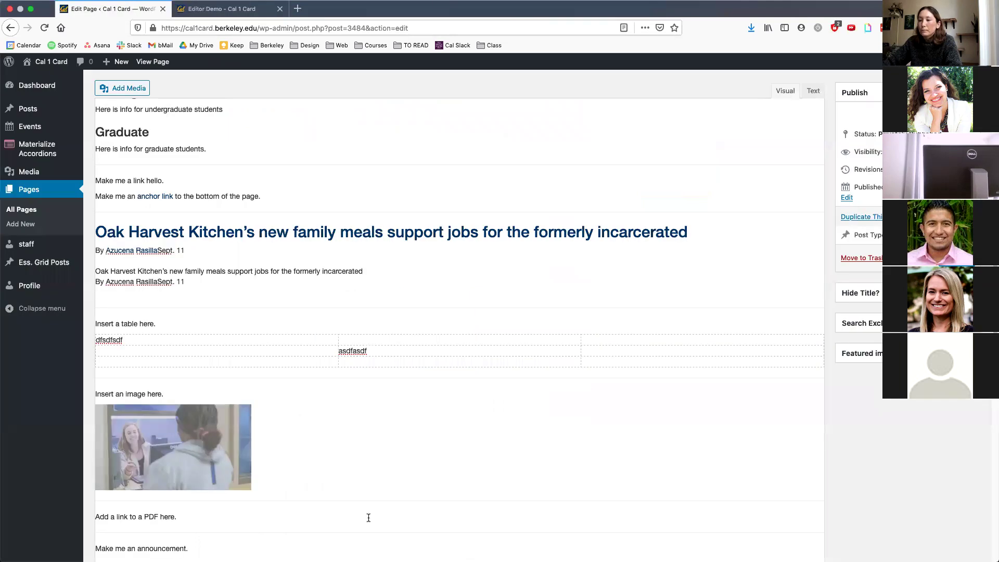
# - Remove the photo below "Insert an image here." from the page
pyautogui.click(212, 463)
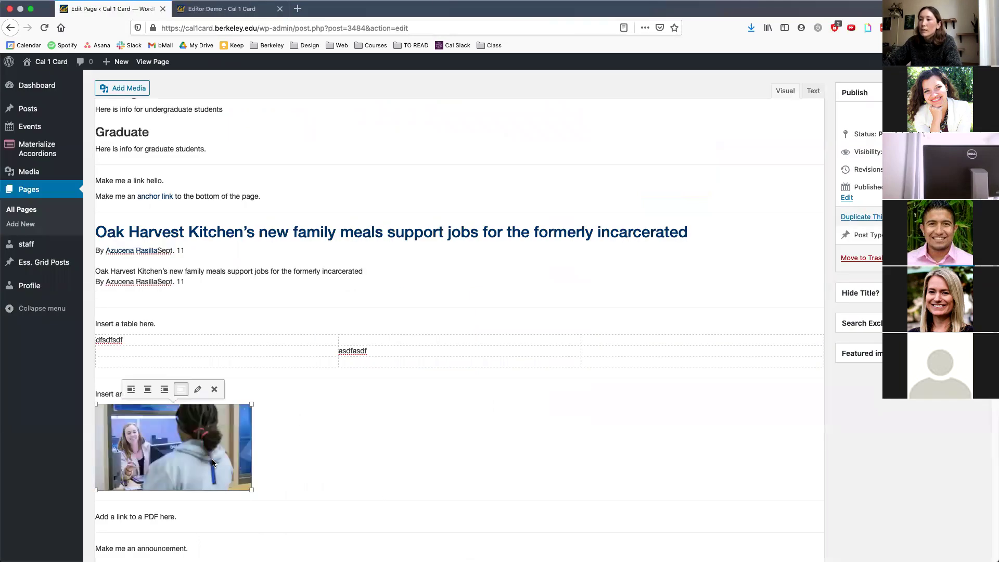
pyautogui.click(214, 389)
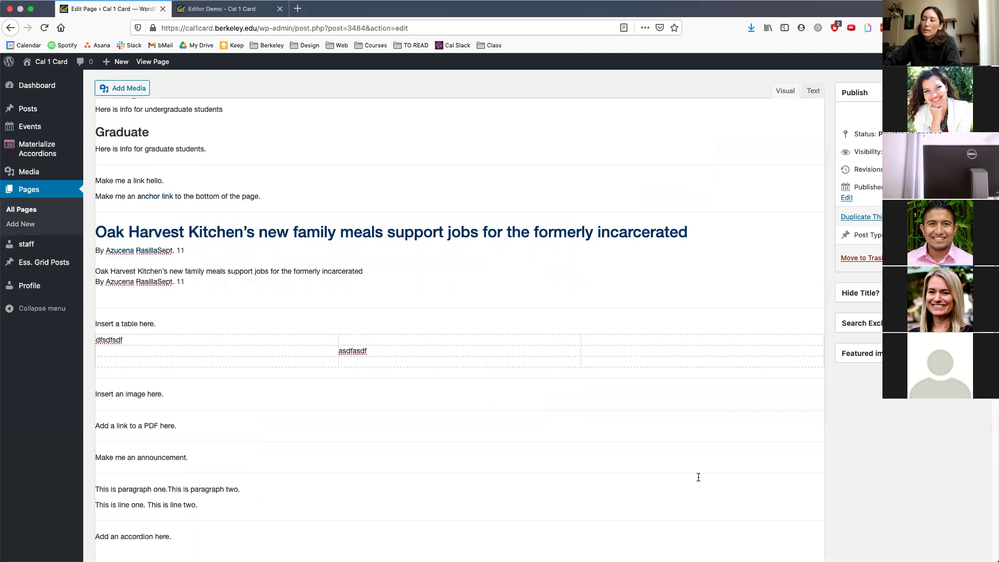
# - Copy the file URL of OffCampusMerchantApplication.pdf from the media library without inserting the file
pyautogui.click(178, 427)
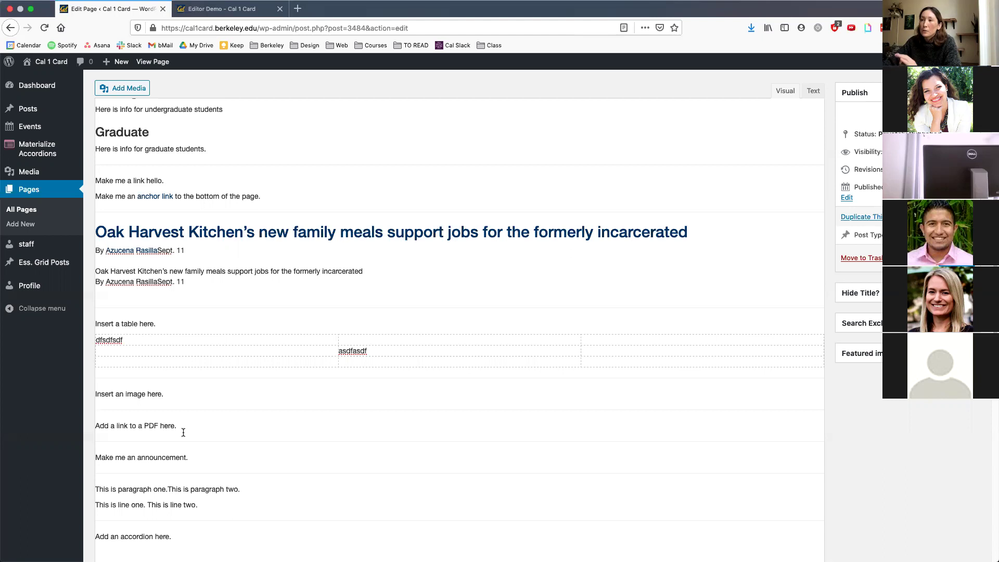
pyautogui.click(125, 94)
pyautogui.click(212, 106)
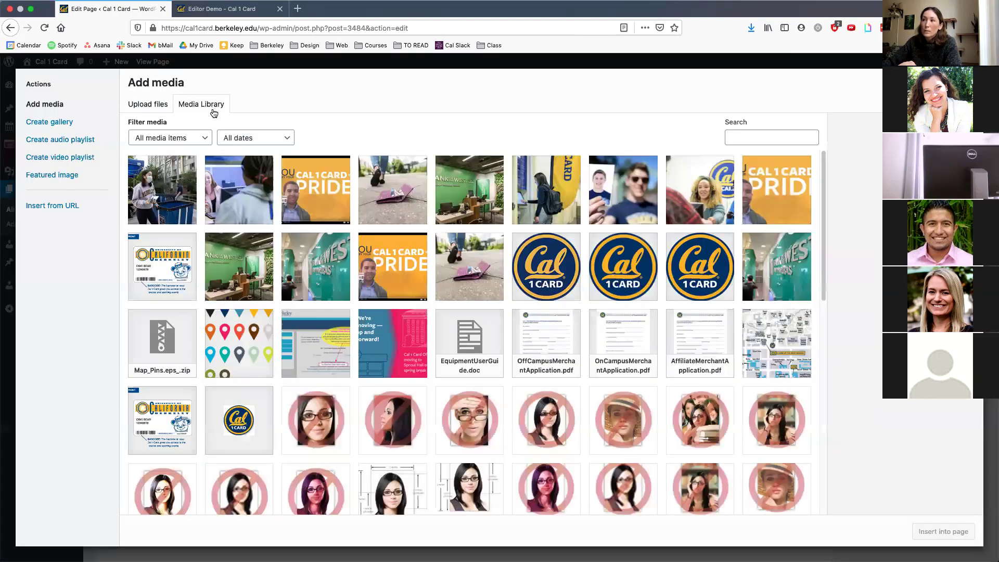
pyautogui.click(547, 351)
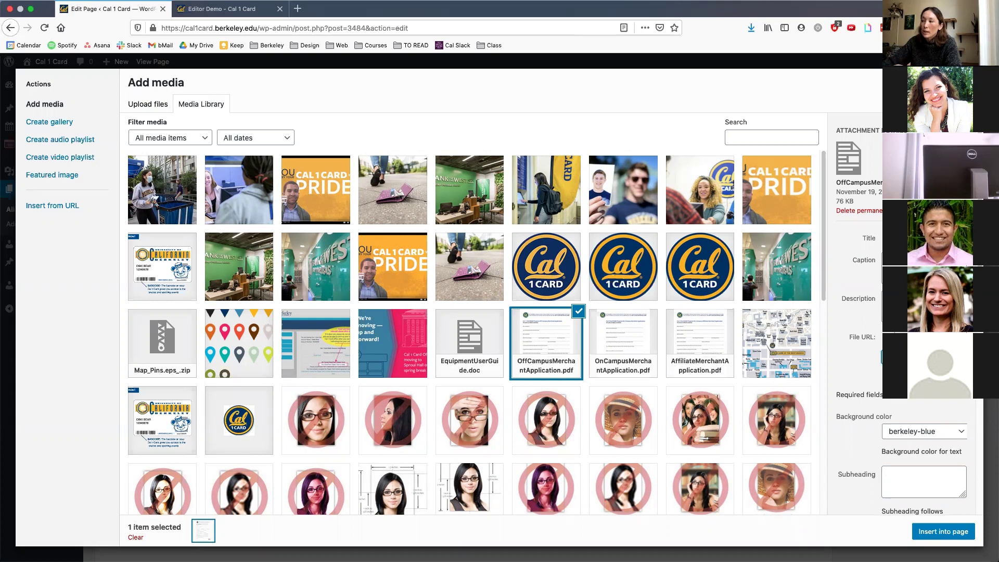
pyautogui.press('Escape')
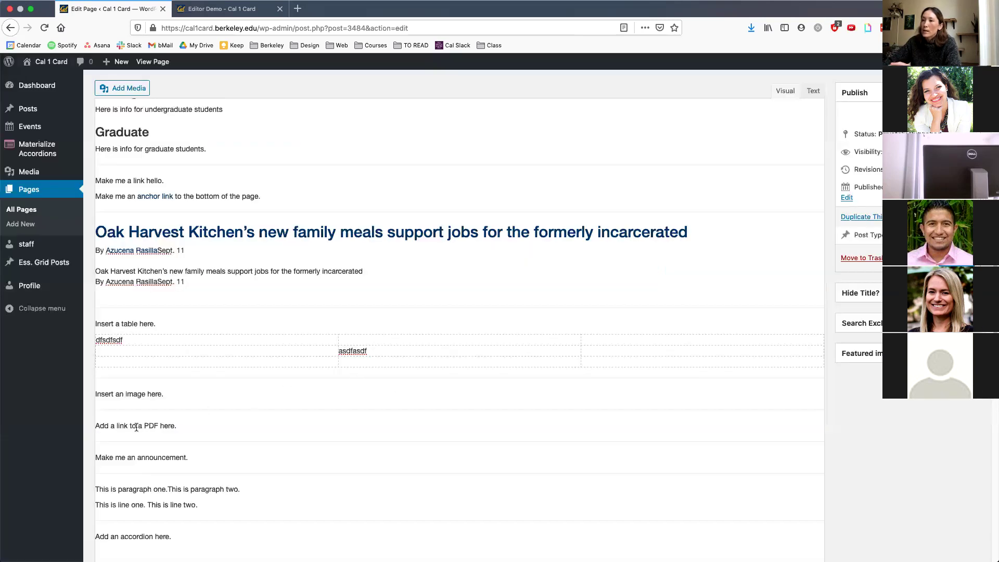
# - Link the words "link to a PDF" to the copied OffCampusMerchantApplication.pdf URL
pyautogui.moveTo(117, 426); pyautogui.dragTo(158, 425)
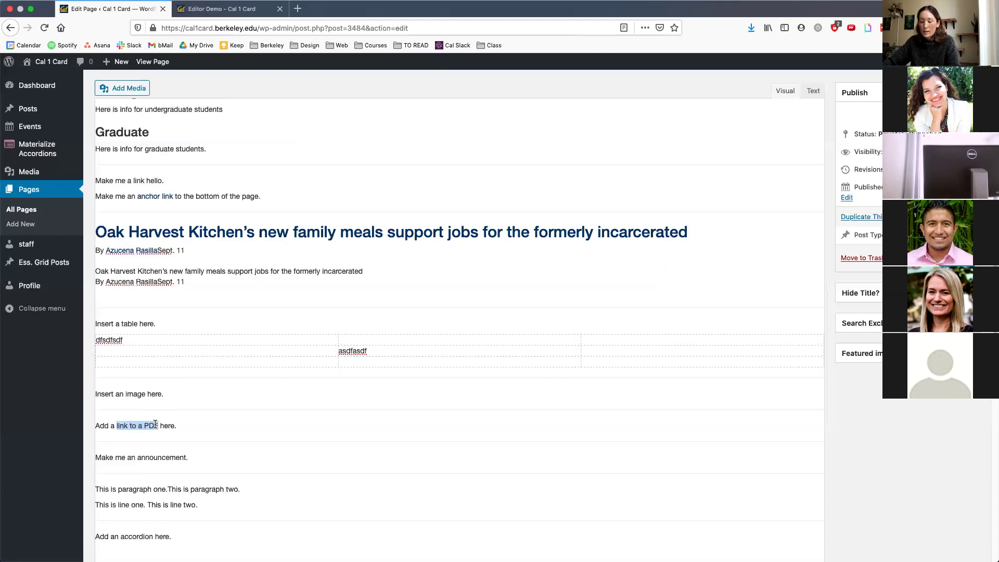
pyautogui.hotkey('ctrl', 'k')
pyautogui.hotkey('ctrl', 'v')
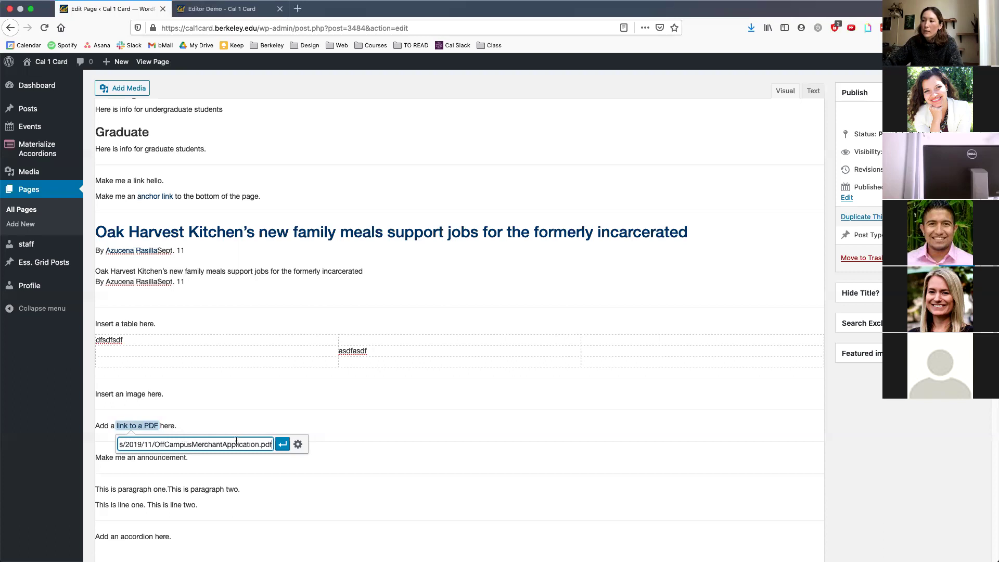
pyautogui.click(282, 444)
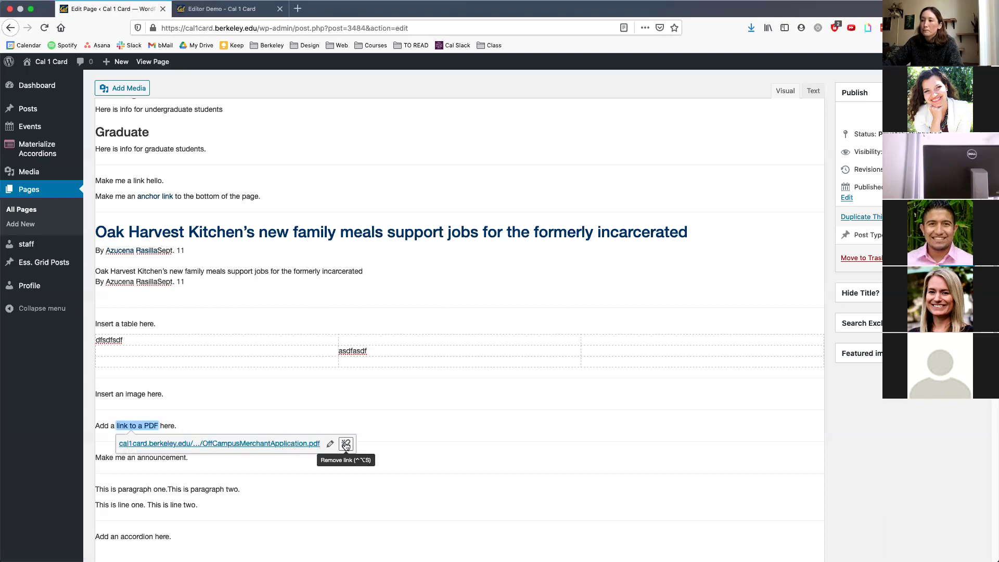
pyautogui.click(416, 415)
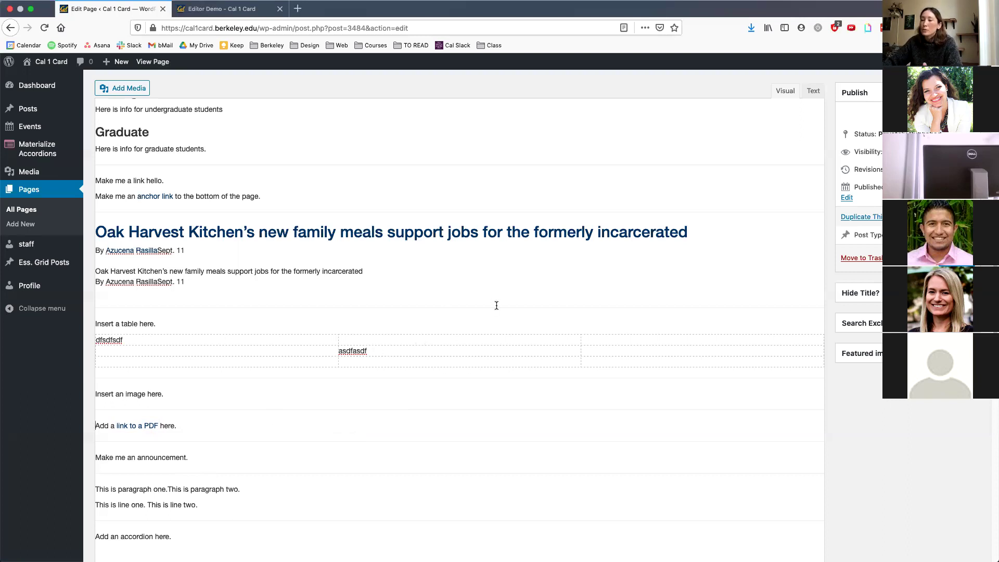
# - In the page's HTML source, wrap "Make me an announcement." in a <p class="announcement"> element with a closing </p> tag
pyautogui.click(814, 91)
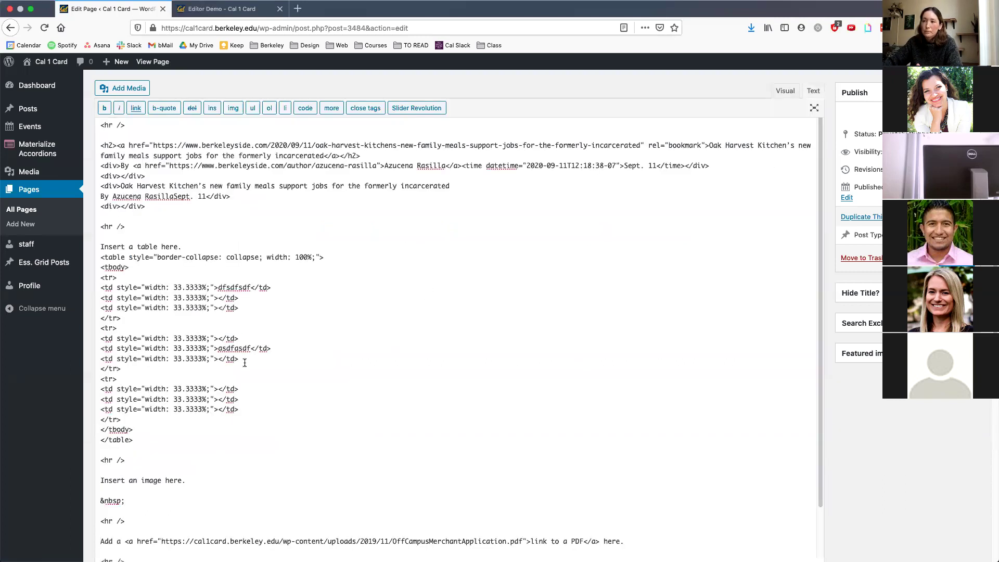
pyautogui.scroll(-10, 240, 362)
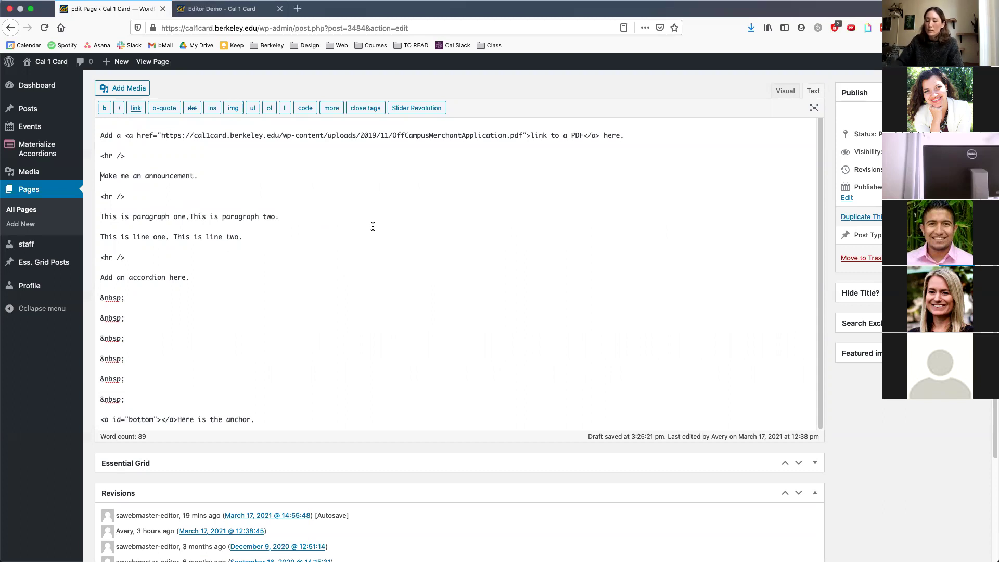
pyautogui.write('<')
pyautogui.write('p cla')
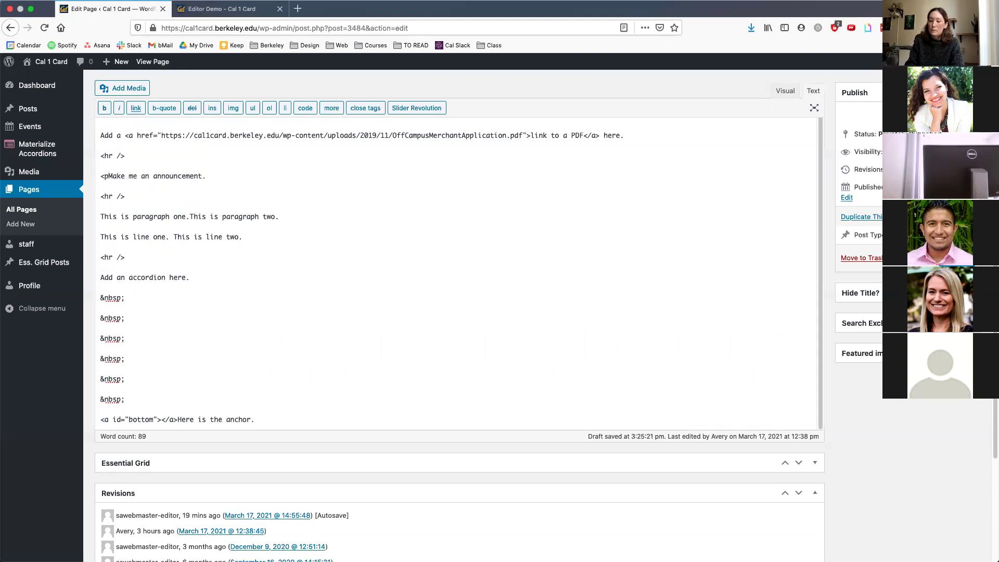
pyautogui.write('ss="amm')
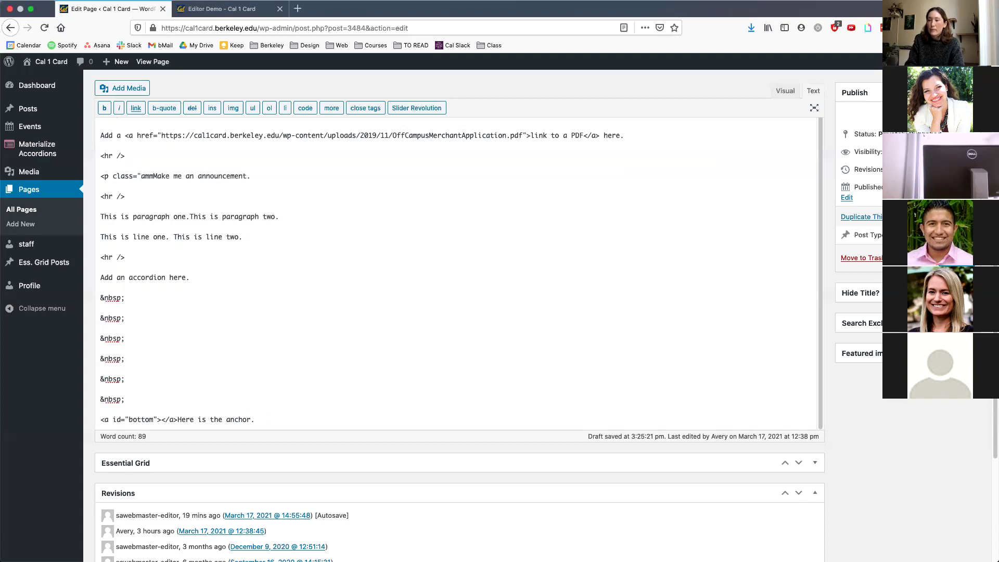
pyautogui.write('nnouncement')
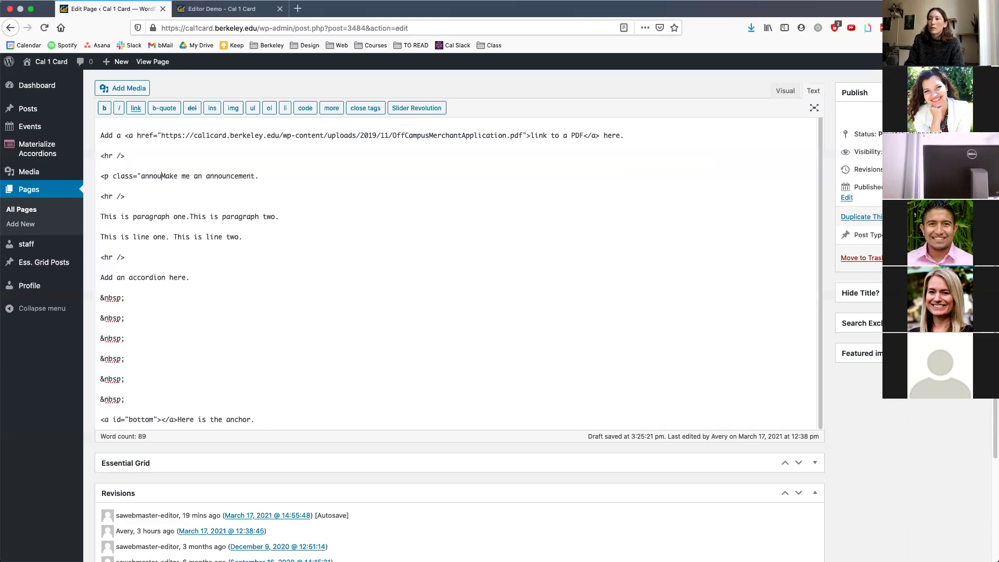
pyautogui.write('">')
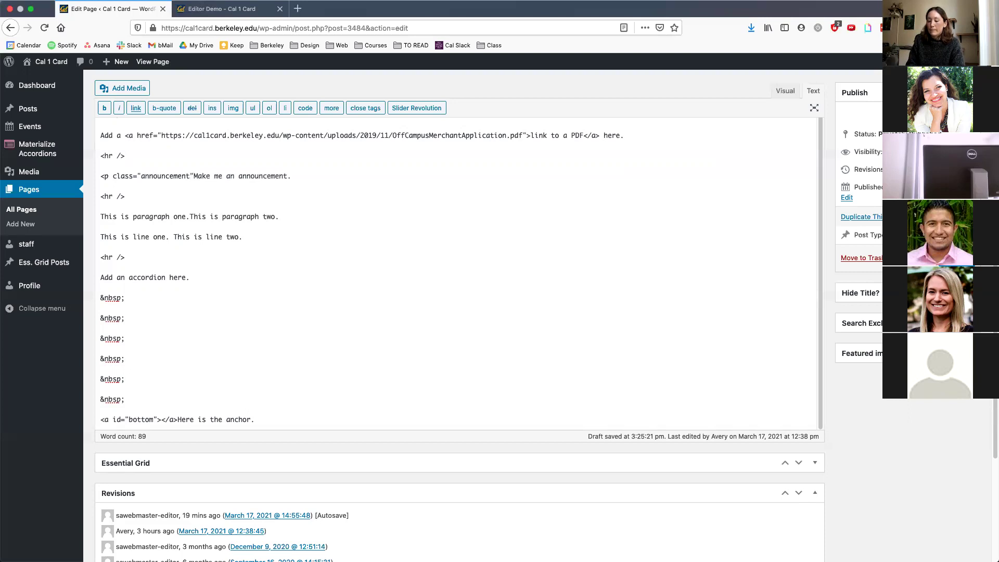
pyautogui.click(318, 176)
pyautogui.write('</p>')
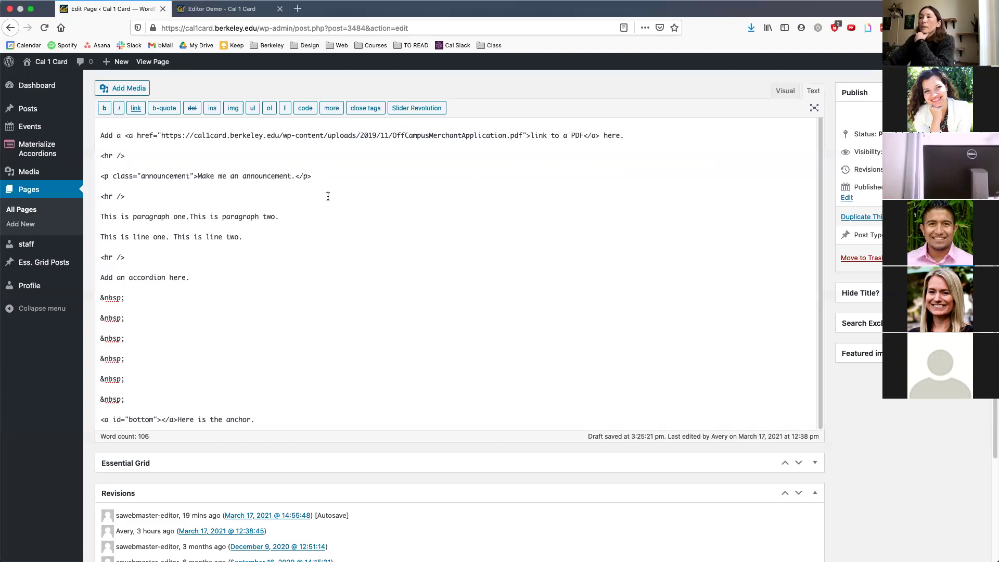
pyautogui.moveTo(199, 177); pyautogui.dragTo(292, 177)
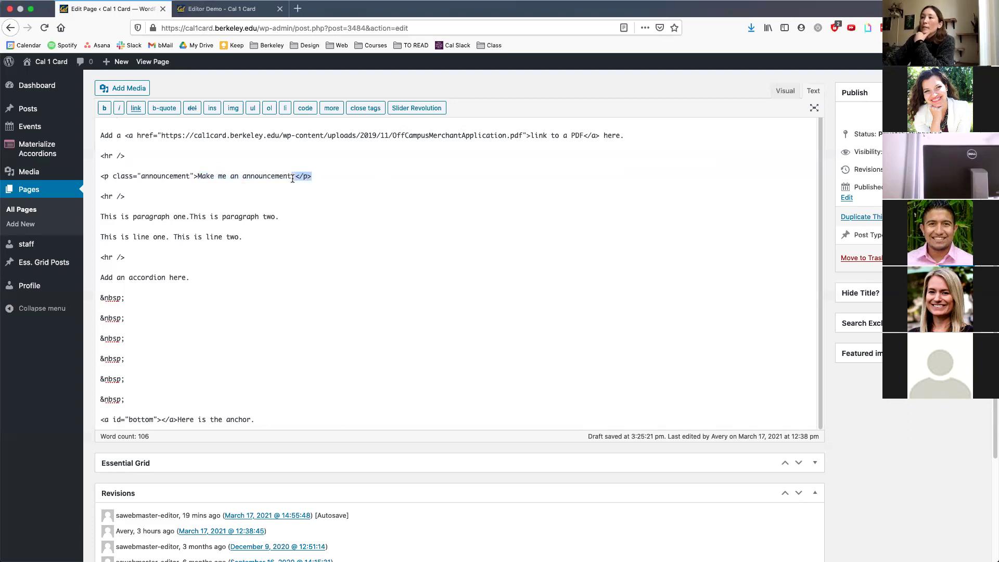
# - Preview the page to check the announcement's styling, and return to the visual view of the page editor
pyautogui.click(944, 113)
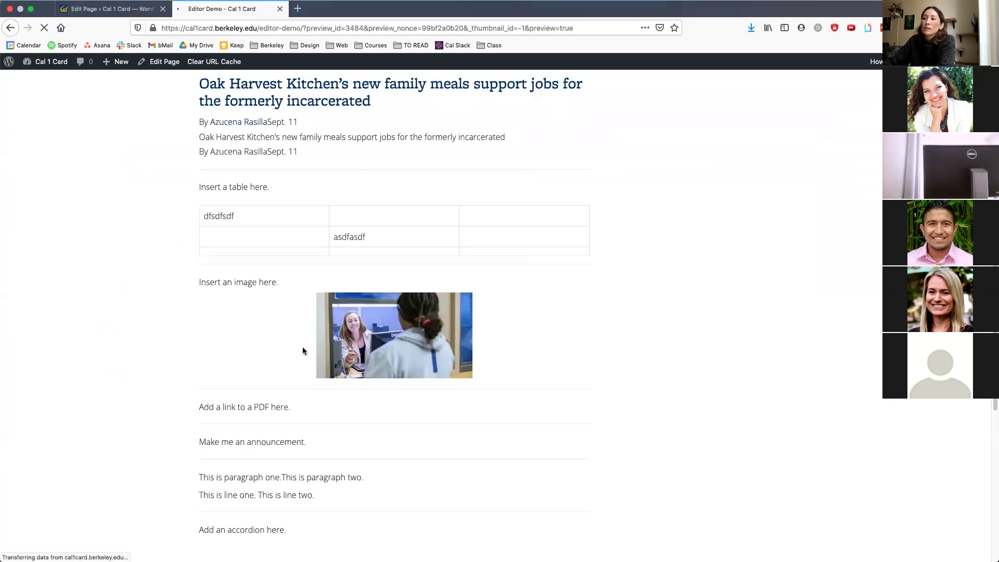
pyautogui.scroll(-8, 304, 352)
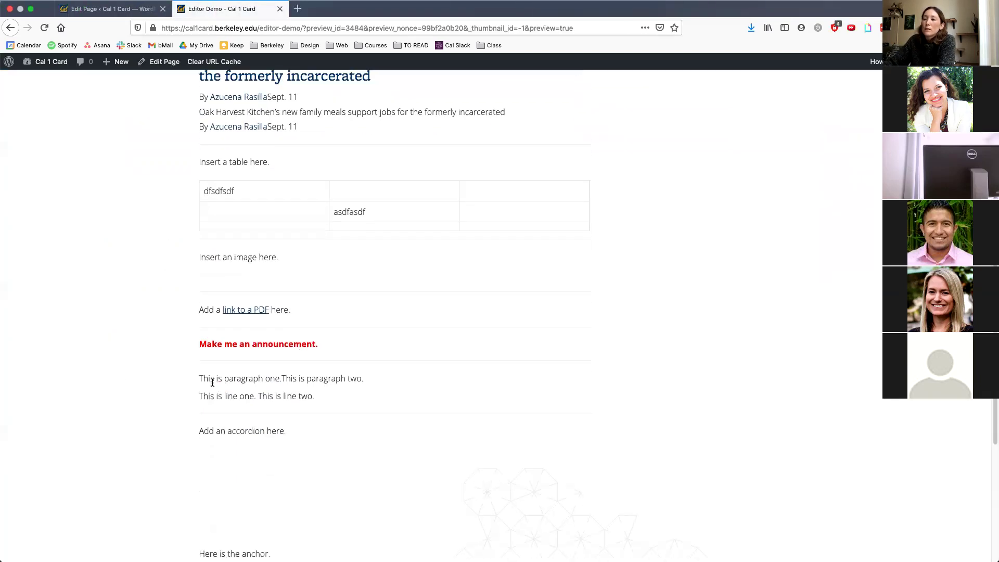
pyautogui.moveTo(206, 344); pyautogui.dragTo(308, 342)
pyautogui.click(308, 342)
pyautogui.click(120, 9)
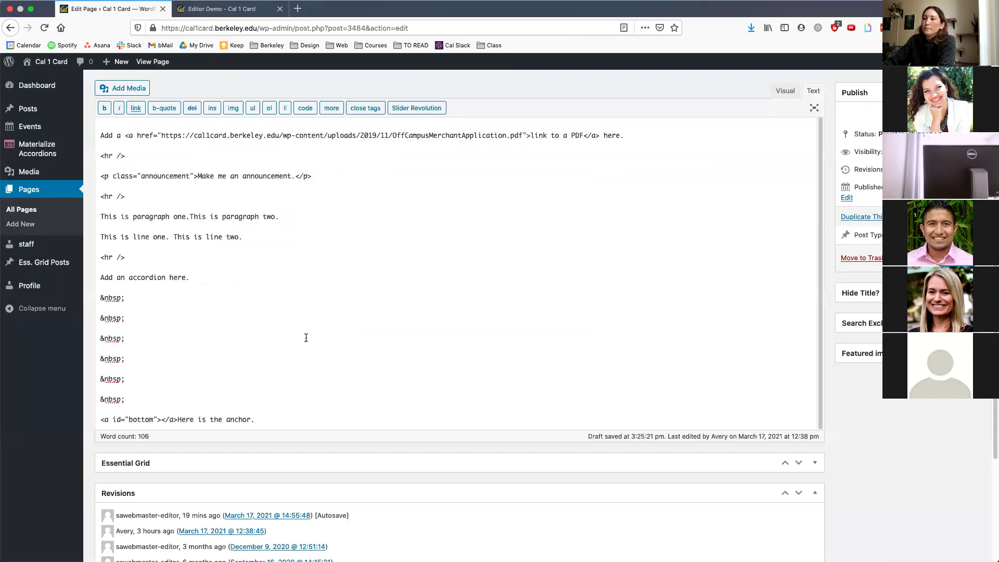
pyautogui.click(783, 91)
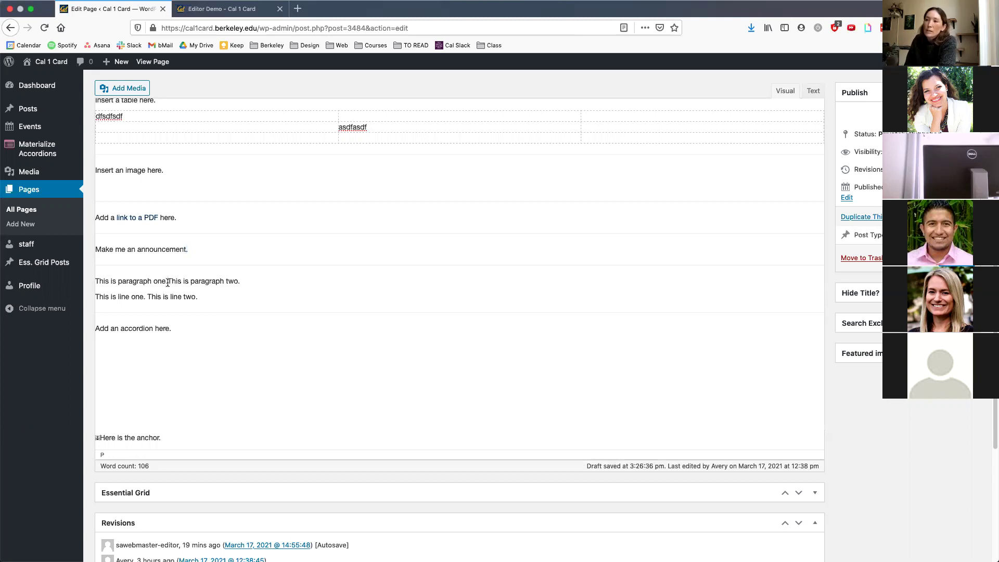
# - Put "This is paragraph two." in its own paragraph and move "This is line two." onto a new line within the same paragraph
pyautogui.press('Return')
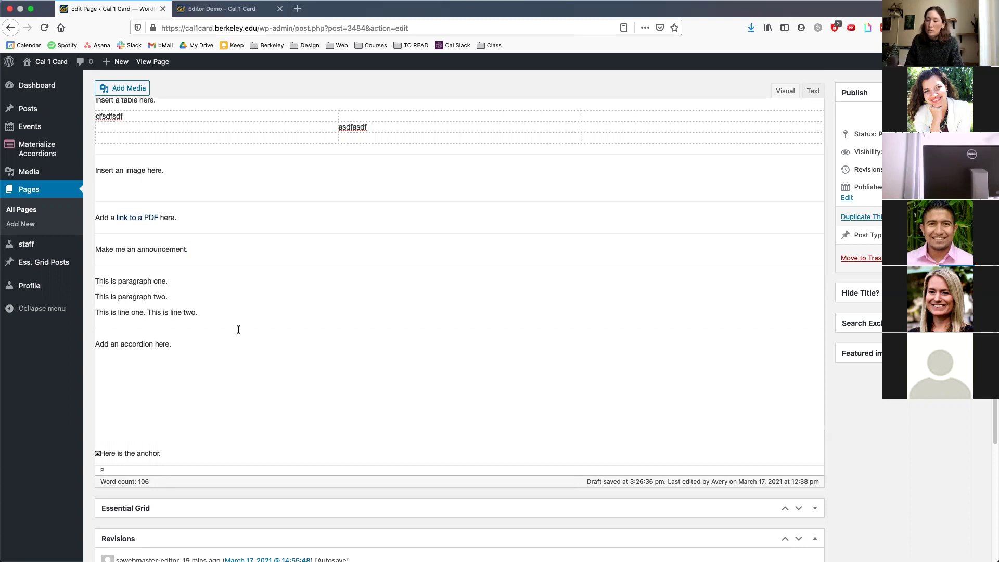
pyautogui.hotkey('shift', 'Return')
pyautogui.moveTo(155, 325); pyautogui.dragTo(95, 312)
pyautogui.moveTo(169, 298); pyautogui.dragTo(116, 288)
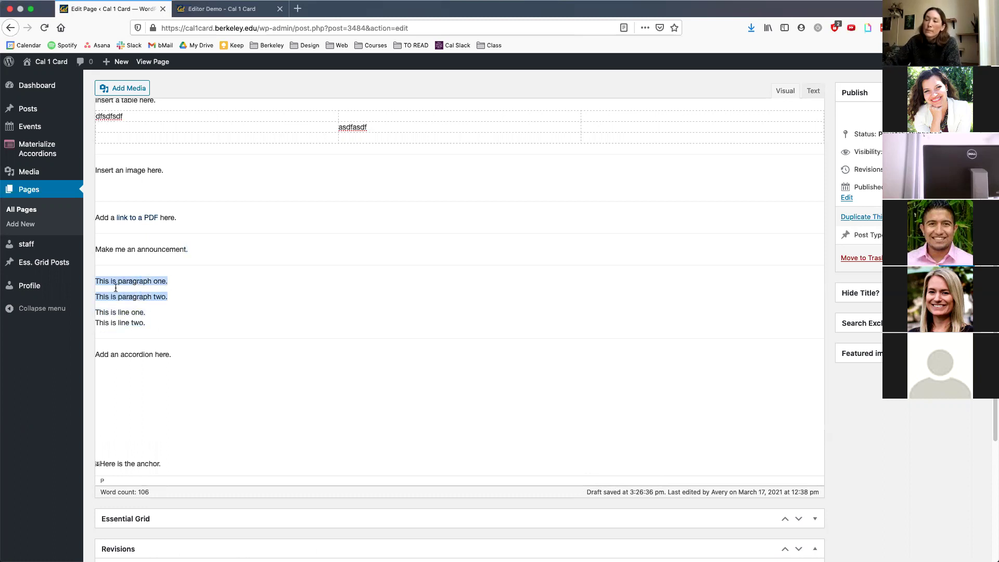
pyautogui.click(592, 366)
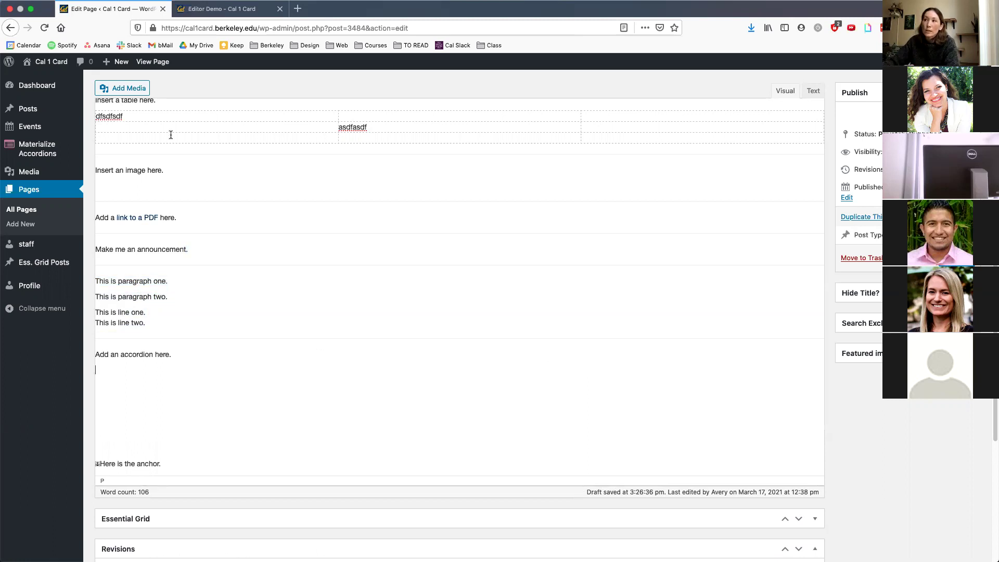
# - Open the Cal 1 Card homepage from the page preview in a new tab, expand all its accordions and examine their contents
pyautogui.click(209, 9)
pyautogui.scroll(6, 460, 330)
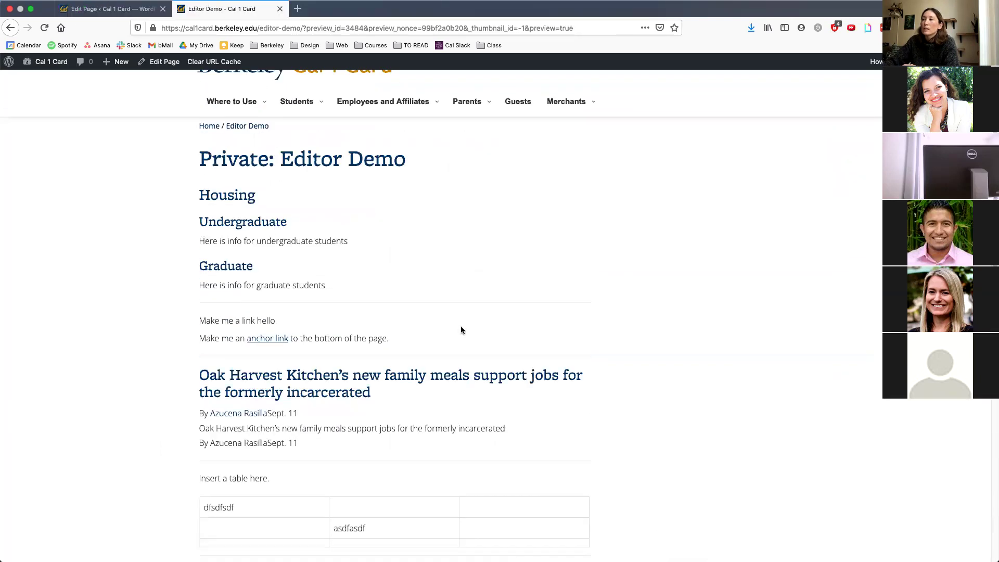
pyautogui.scroll(-3, 460, 327)
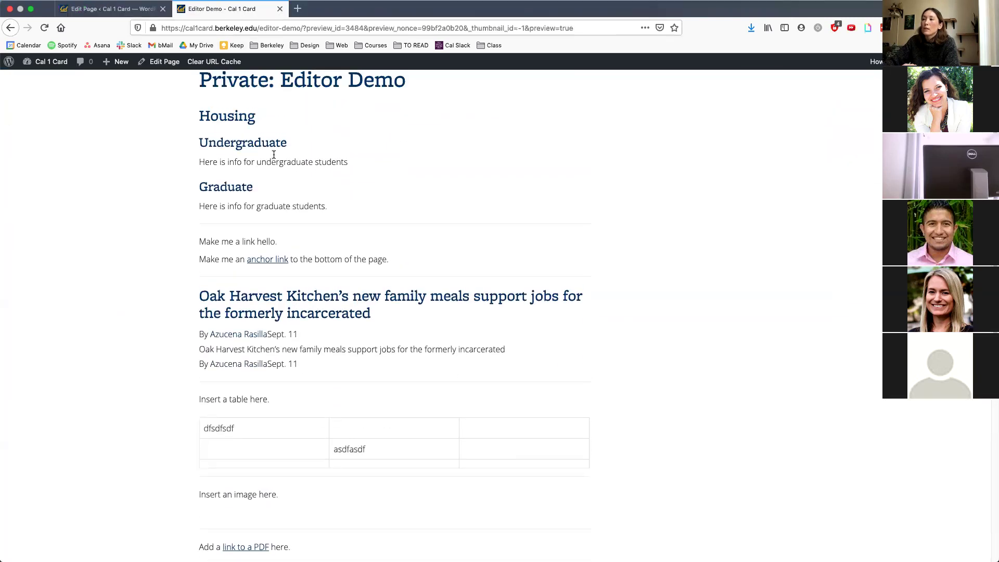
pyautogui.scroll(3, 273, 154)
pyautogui.keyDown('super'); pyautogui.click(292, 150); pyautogui.keyUp('super')
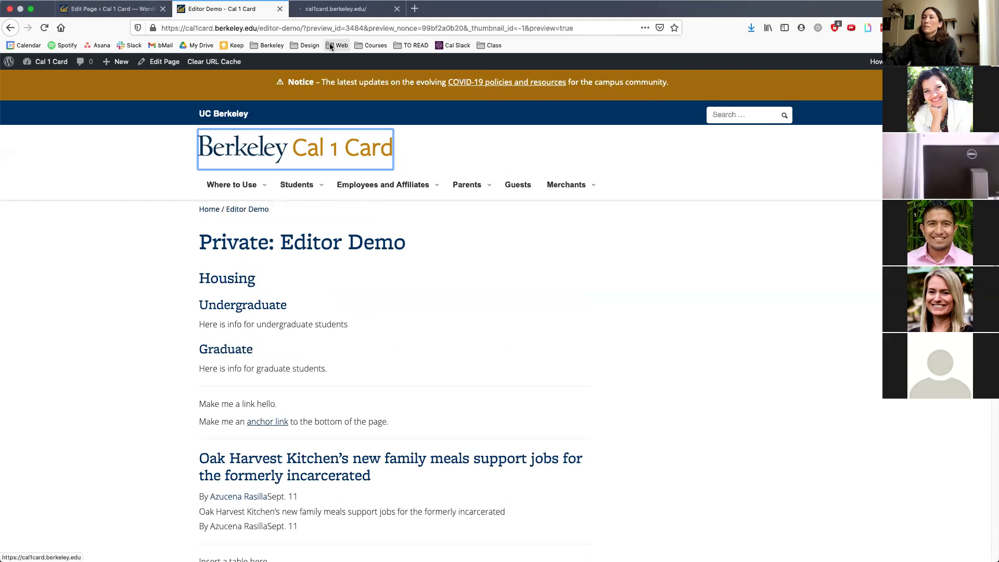
pyautogui.click(341, 9)
pyautogui.scroll(-10, 507, 432)
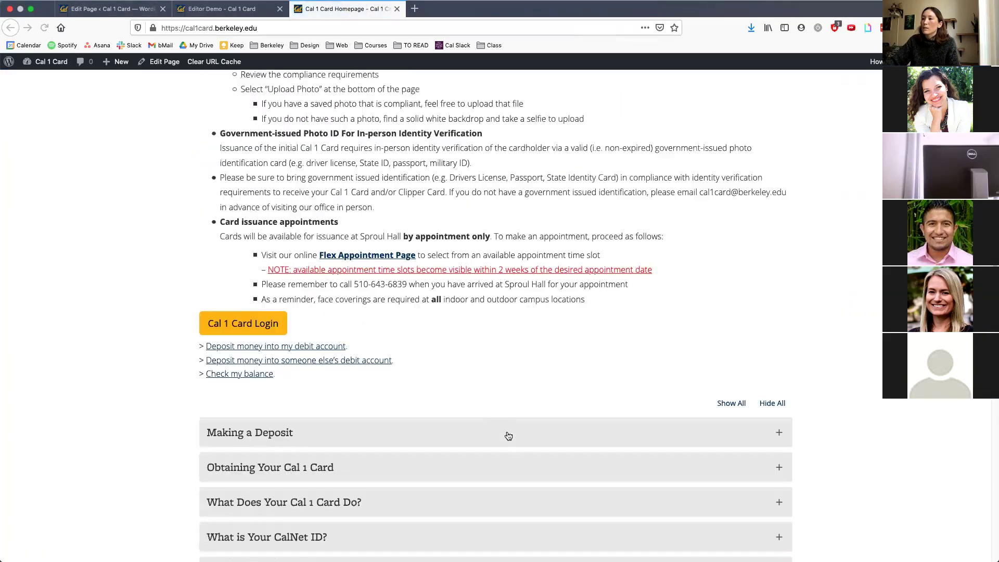
pyautogui.scroll(-5, 521, 437)
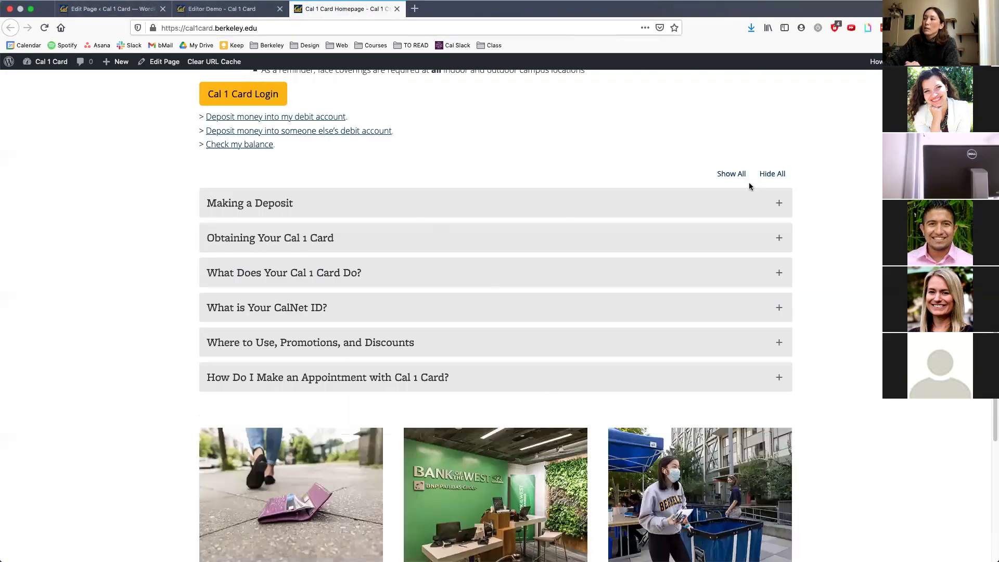
pyautogui.click(738, 175)
pyautogui.scroll(-2, 472, 411)
pyautogui.scroll(-10, 472, 406)
pyautogui.scroll(5, 275, 210)
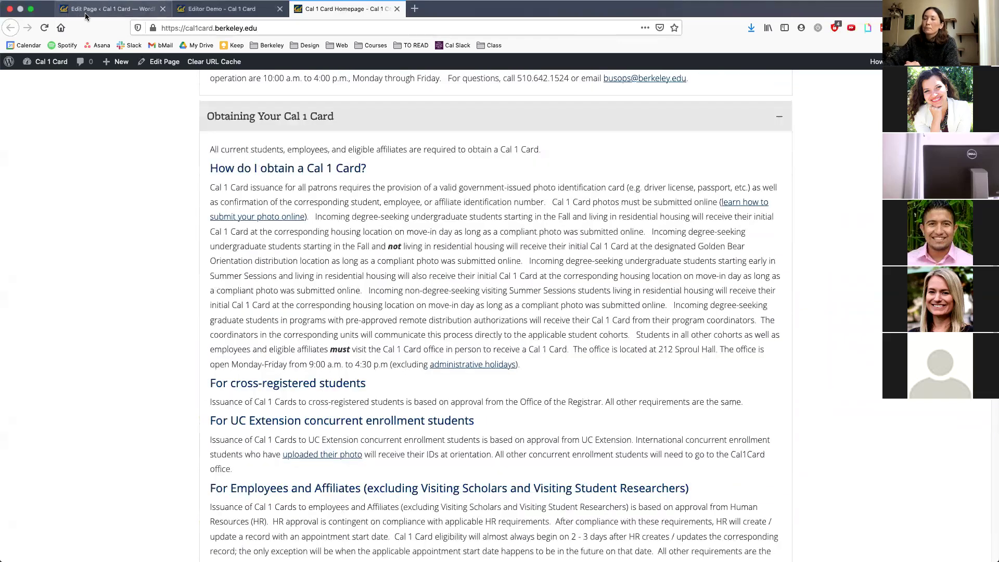
# - From the page editor, open the Materialize Accordions list in a new tab and copy the Debit Account FAQs shortcode [MA_shortcode id=2911]
pyautogui.click(85, 13)
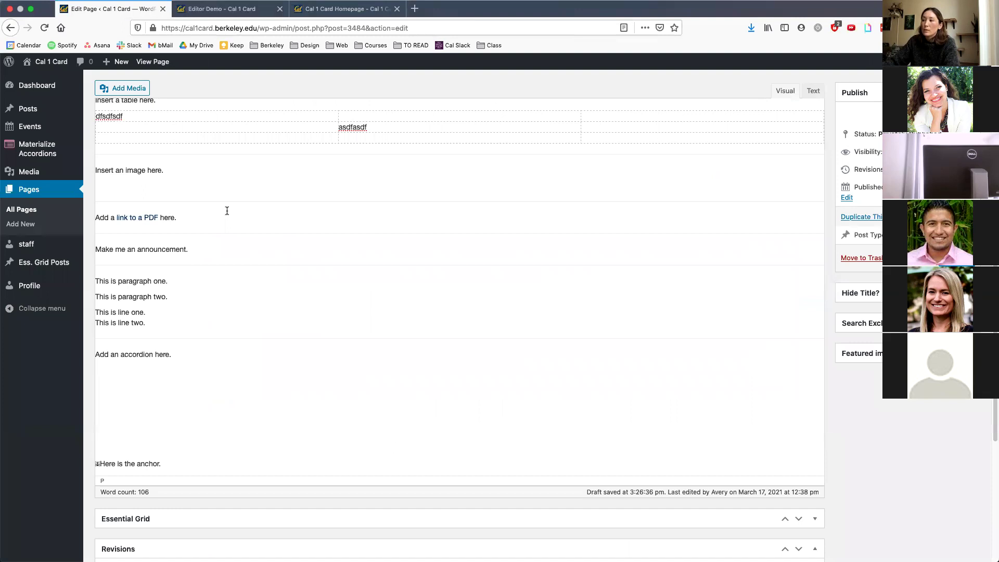
pyautogui.moveTo(35, 148)
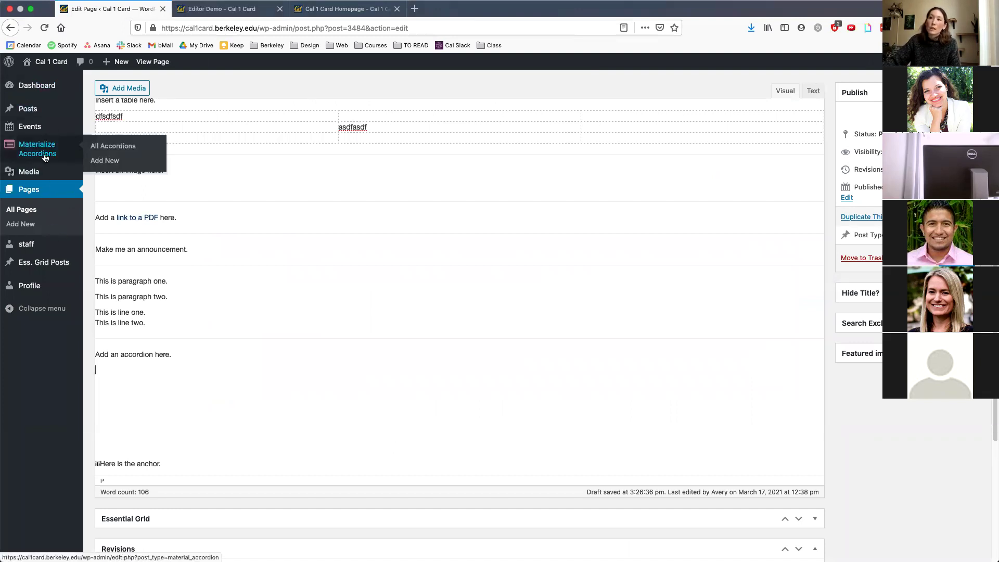
pyautogui.keyDown('super'); pyautogui.click(45, 157); pyautogui.keyUp('super')
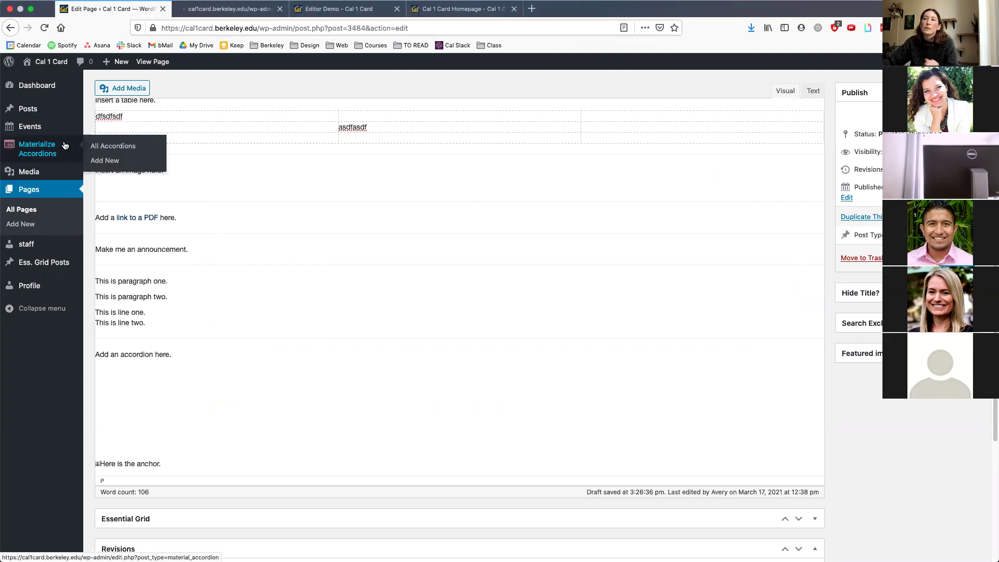
pyautogui.click(219, 9)
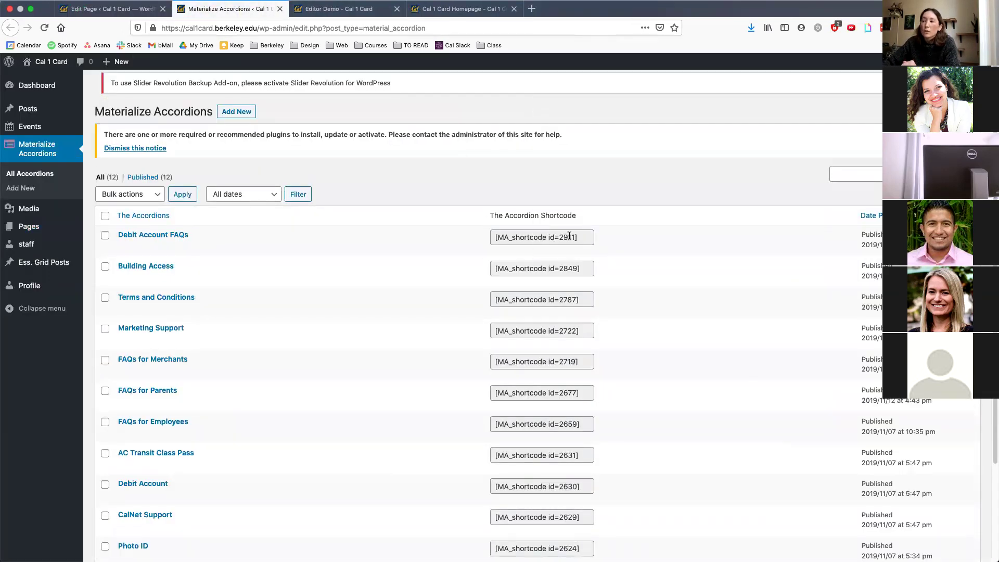
pyautogui.click(495, 237)
pyautogui.tripleClick(507, 234)
pyautogui.hotkey('ctrl', 'c')
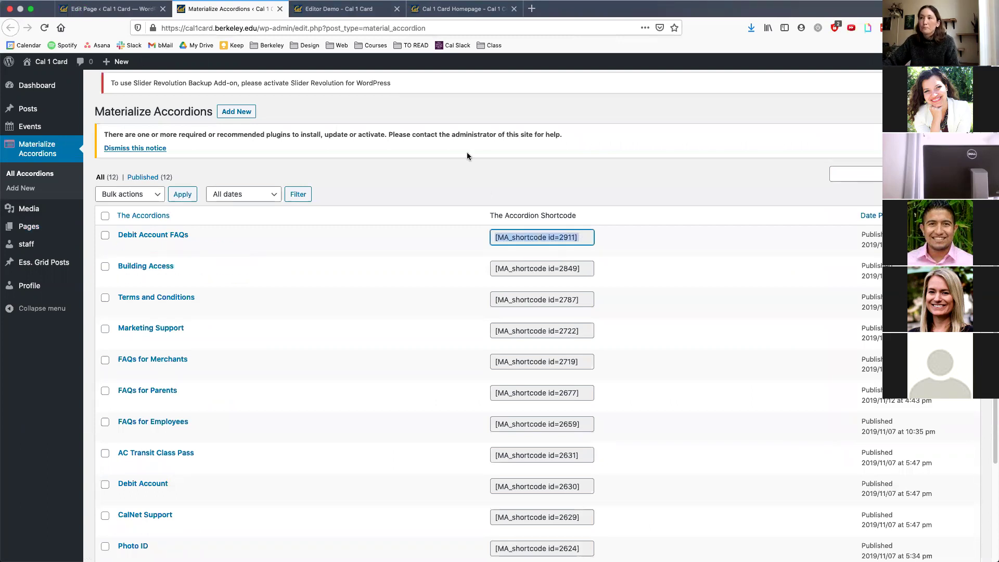
# - Paste the copied accordion shortcode beneath "Add an accordion here." in the Editor Demo page
pyautogui.click(110, 9)
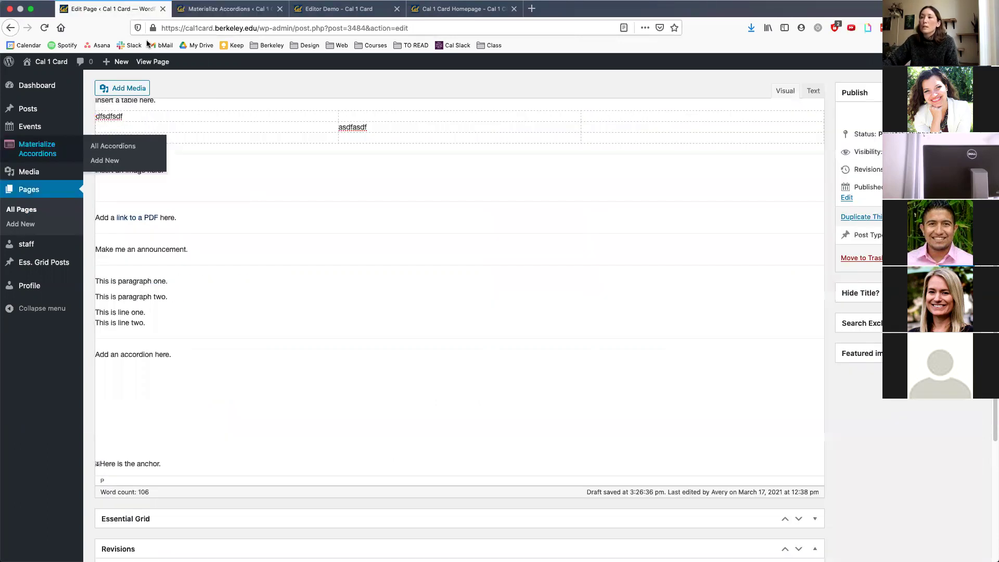
pyautogui.click(130, 366)
pyautogui.hotkey('ctrl', 'v')
# - Preview the page and expand the first three debit account questions in the embedded accordion
pyautogui.scroll(5, 855, 268)
pyautogui.click(942, 113)
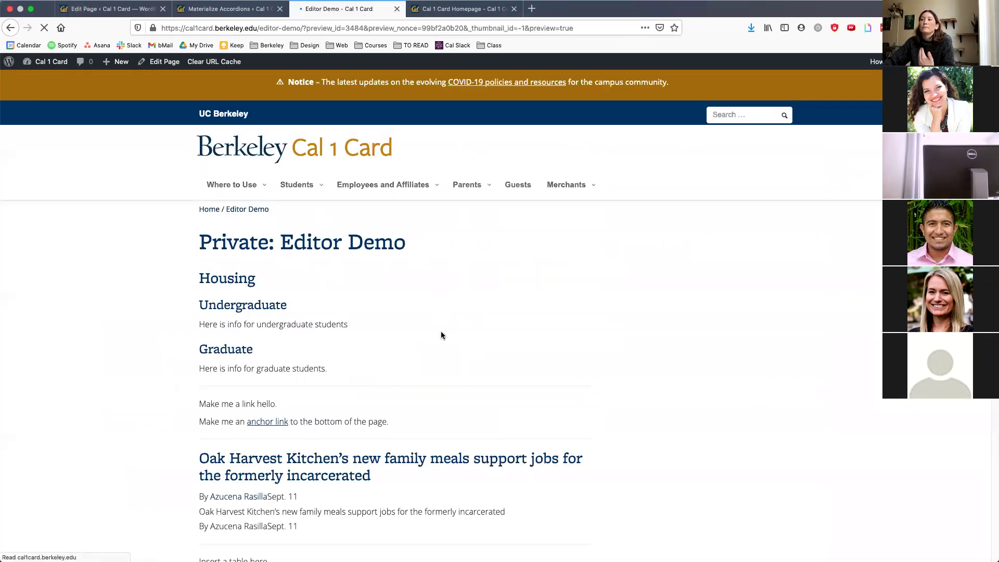
pyautogui.scroll(-4, 463, 346)
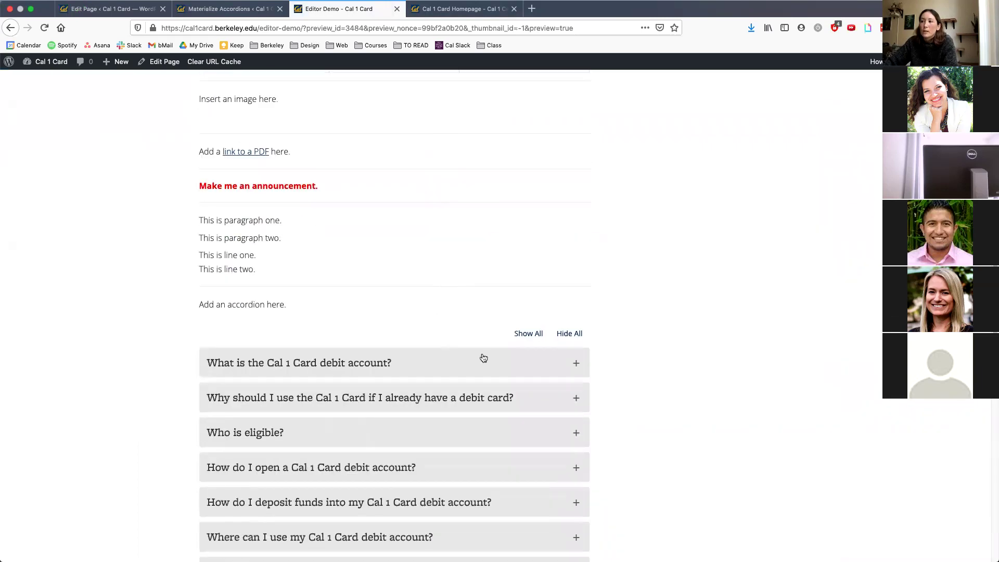
pyautogui.scroll(-4, 483, 358)
pyautogui.click(564, 156)
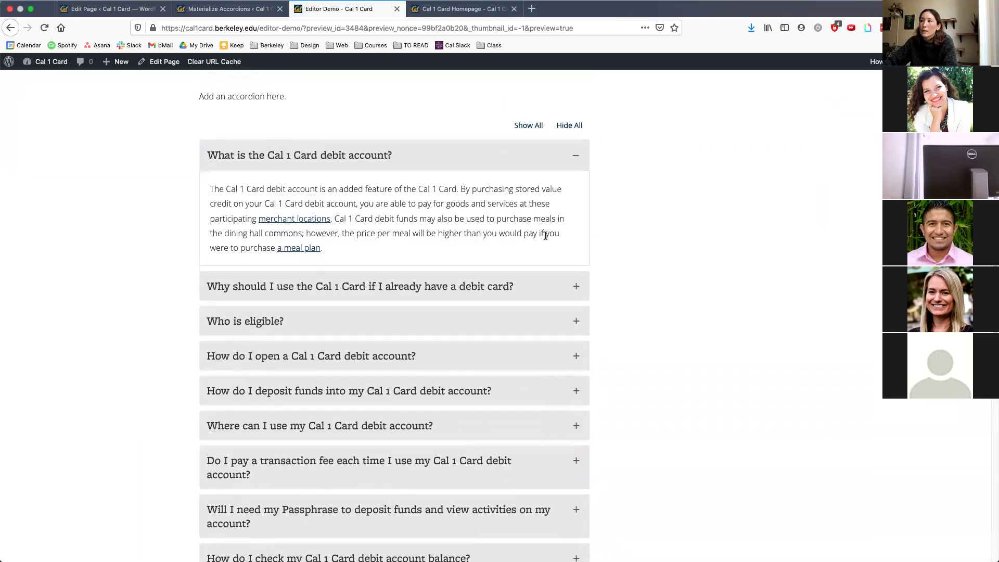
pyautogui.click(548, 288)
pyautogui.click(530, 414)
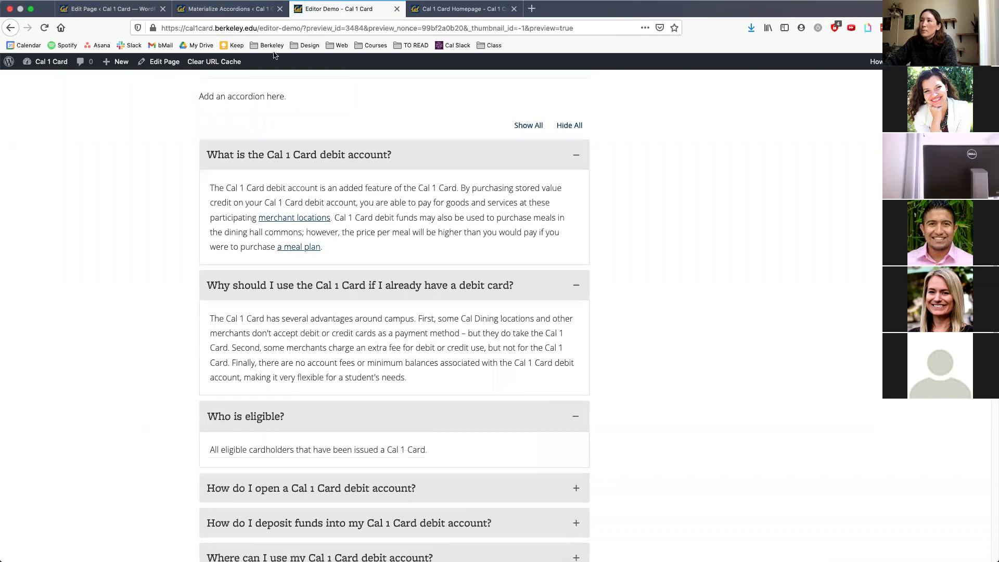
# - Open the page's December 9, 2020 @ 12:51:14 revision from the editor, leaving the edit page without saving
pyautogui.click(120, 10)
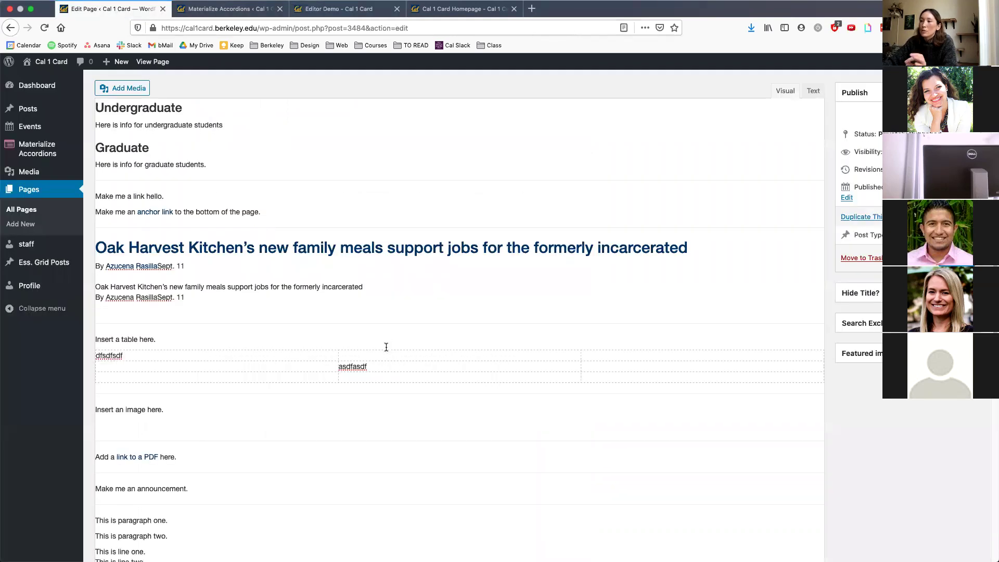
pyautogui.scroll(-5, 386, 346)
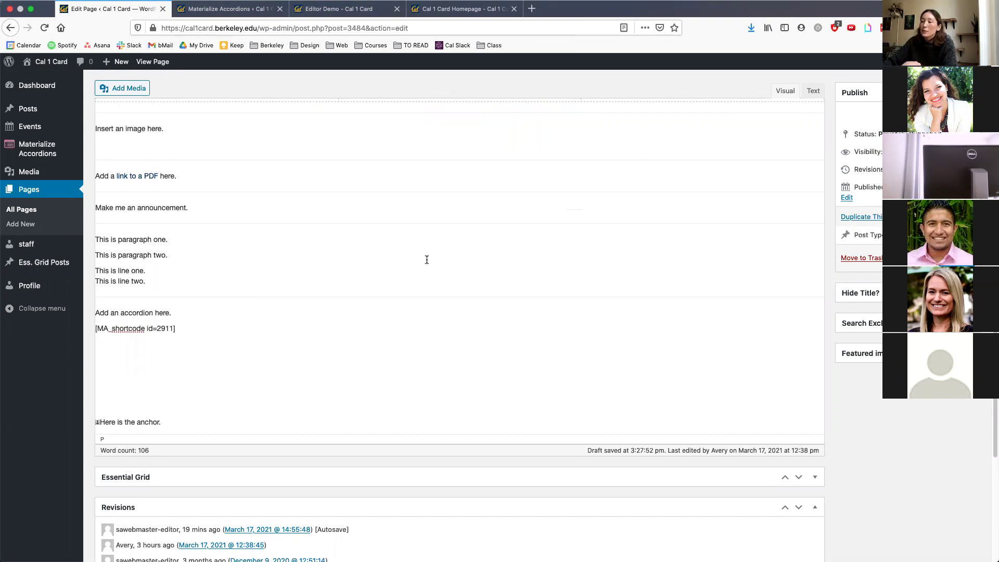
pyautogui.scroll(-5, 426, 260)
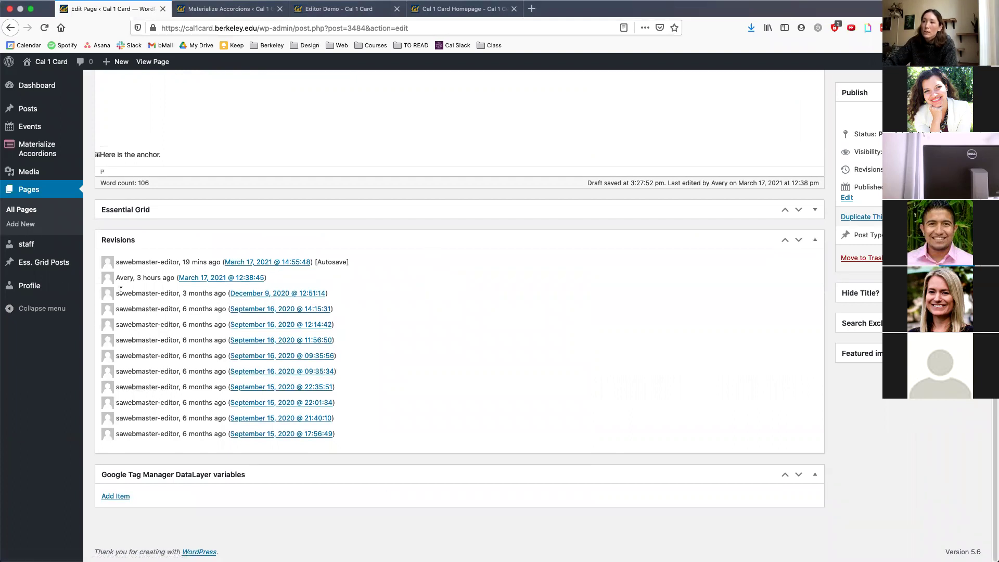
pyautogui.moveTo(121, 291); pyautogui.dragTo(180, 293)
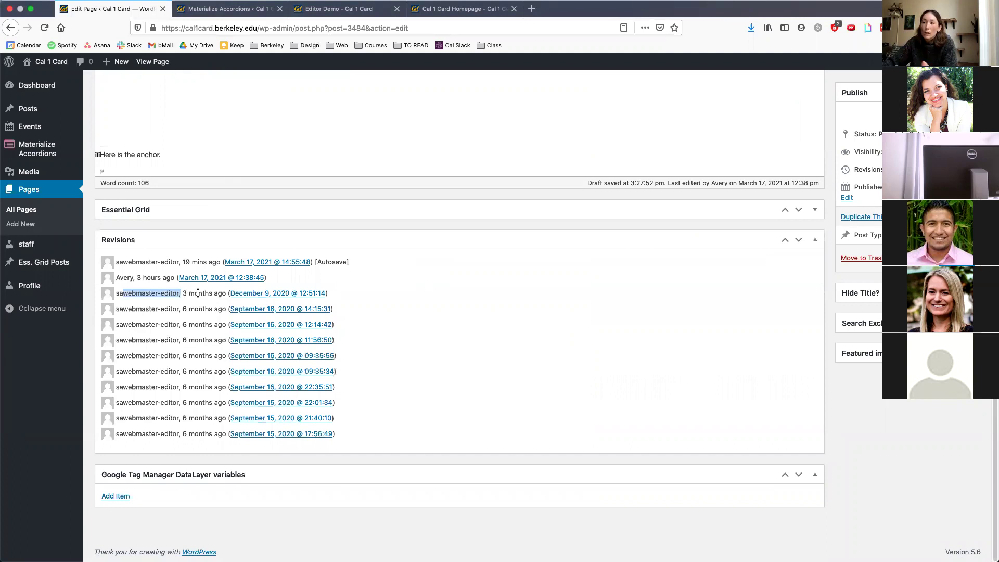
pyautogui.click(250, 294)
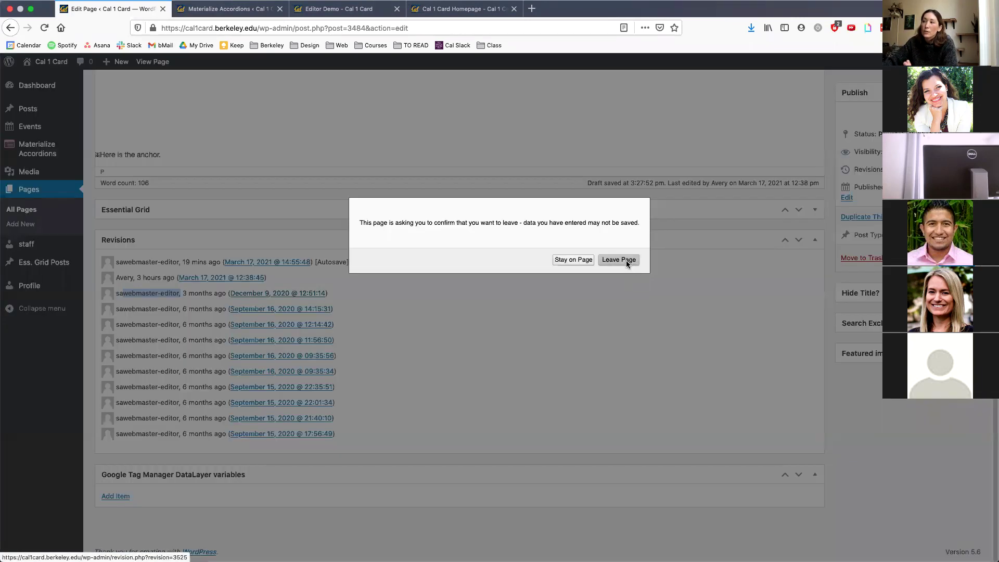
pyautogui.click(625, 260)
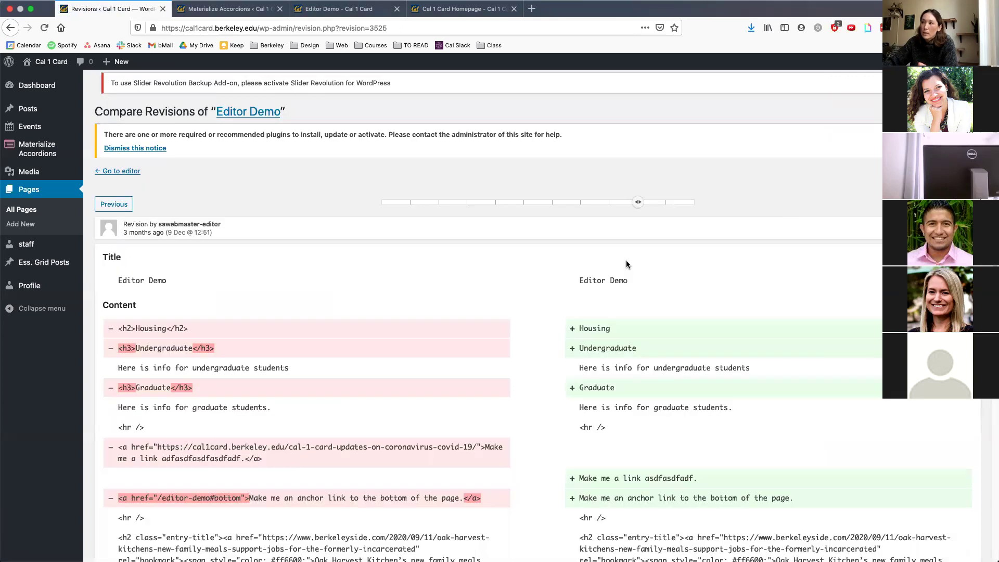
# - Examine the differences in the revision, compare the most recent autosave as well, and return to the page editor
pyautogui.scroll(-3, 232, 252)
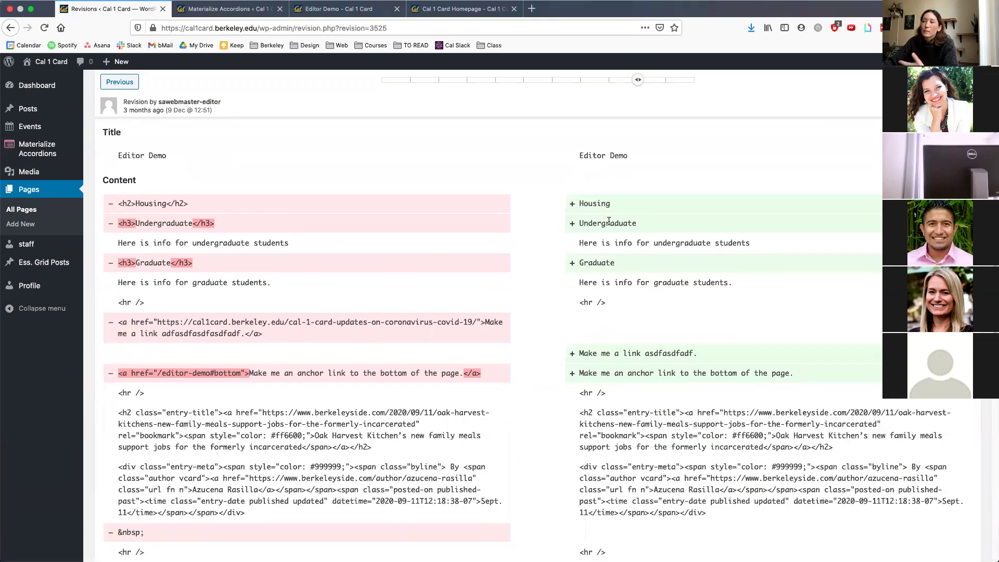
pyautogui.scroll(1, 671, 156)
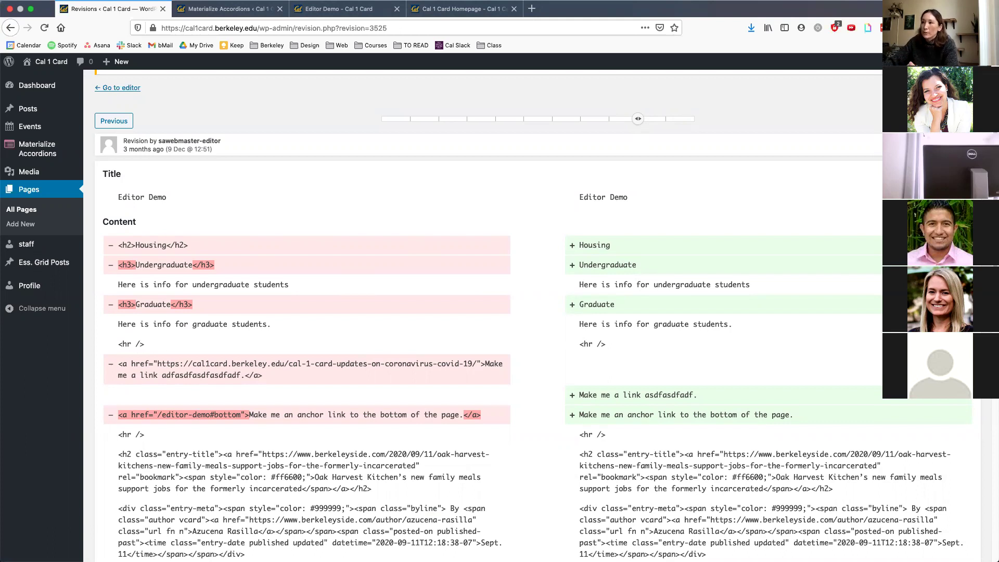
pyautogui.moveTo(638, 119); pyautogui.dragTo(707, 119)
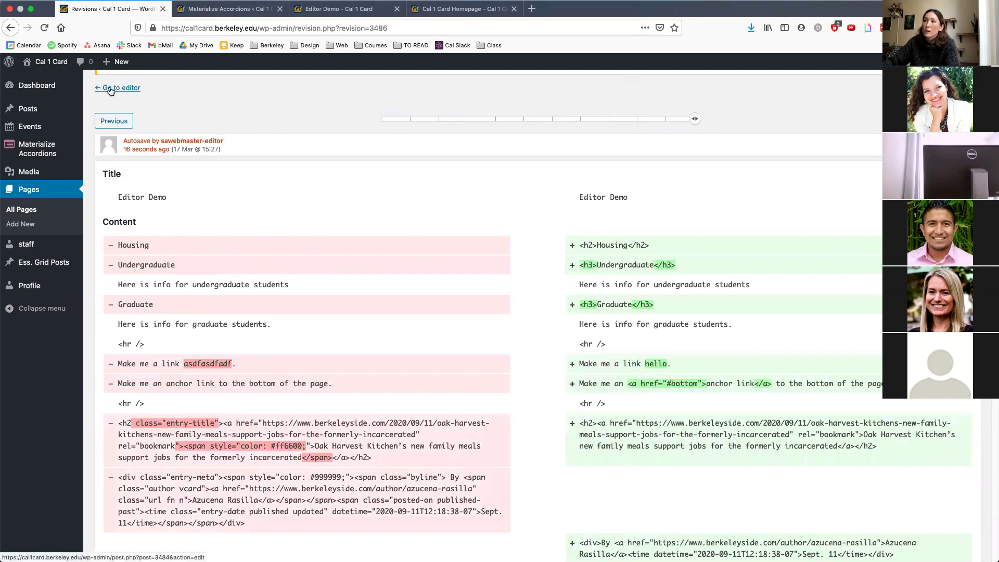
pyautogui.scroll(3, 119, 104)
pyautogui.click(126, 172)
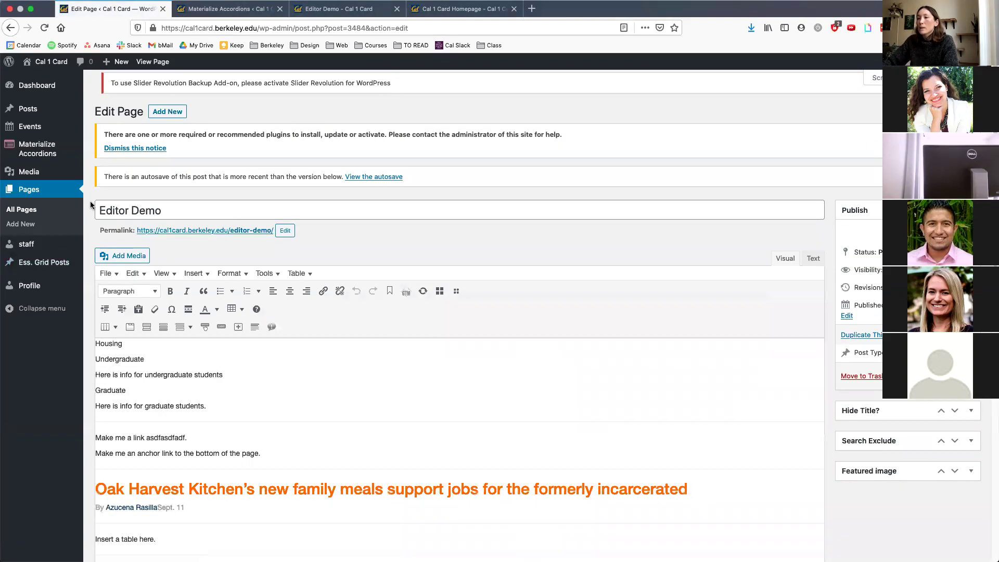
# - Open the Events list in a new tab and bring up a blank new event form
pyautogui.keyDown('super'); pyautogui.click(46, 127); pyautogui.keyUp('super')
pyautogui.click(227, 10)
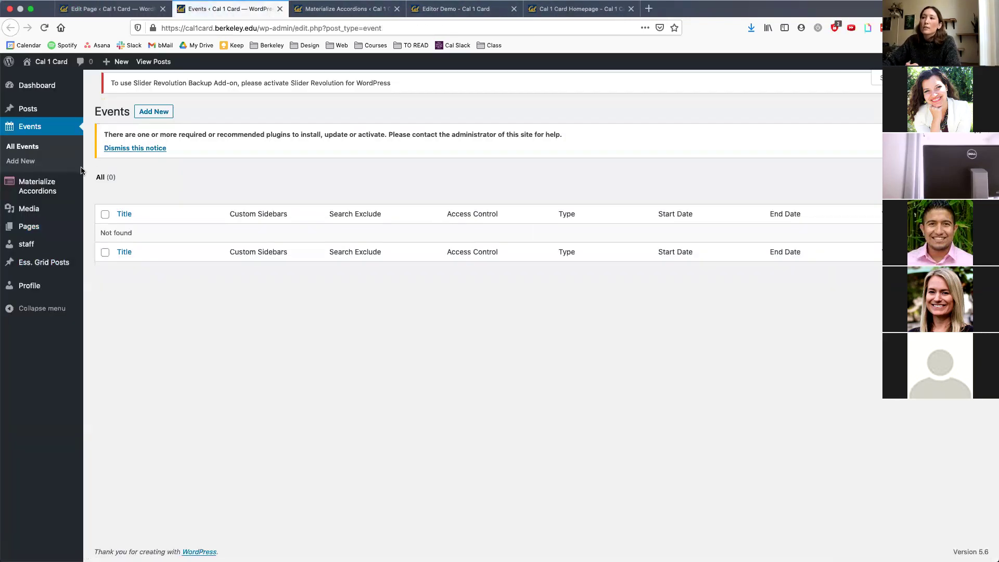
pyautogui.click(152, 114)
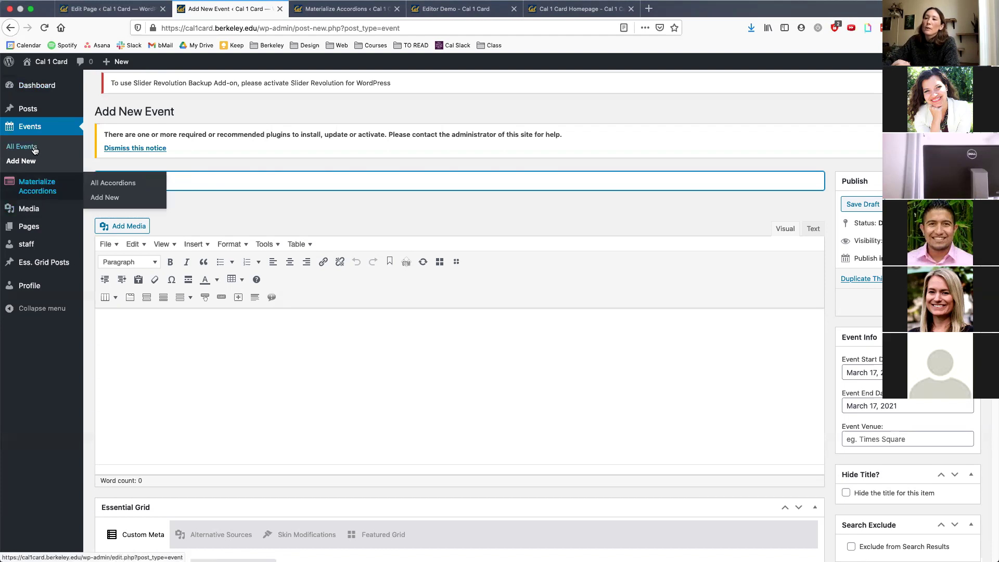
# - Open the staff list and bring up a blank new staff entry form
pyautogui.moveTo(50, 223)
pyautogui.click(52, 244)
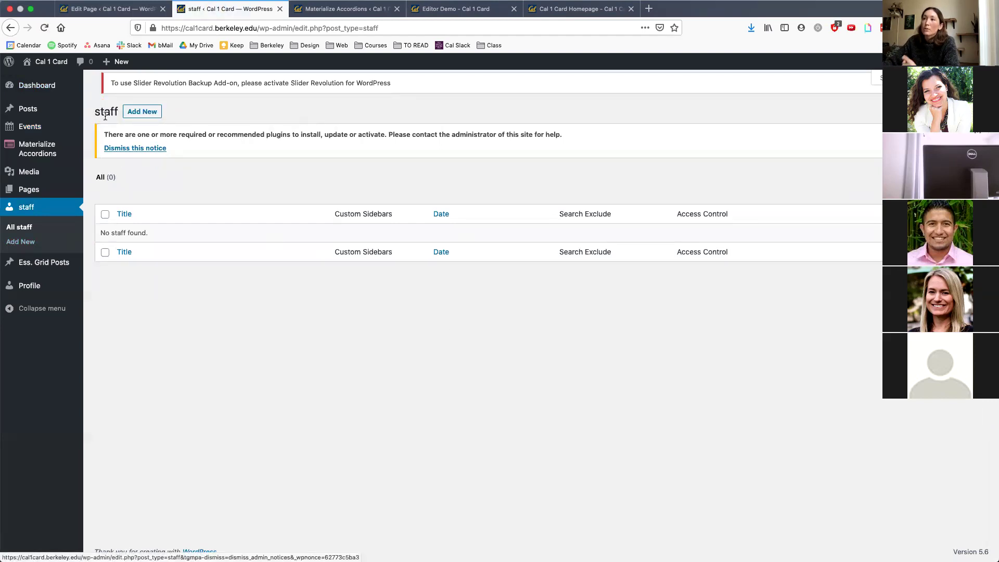
pyautogui.click(144, 112)
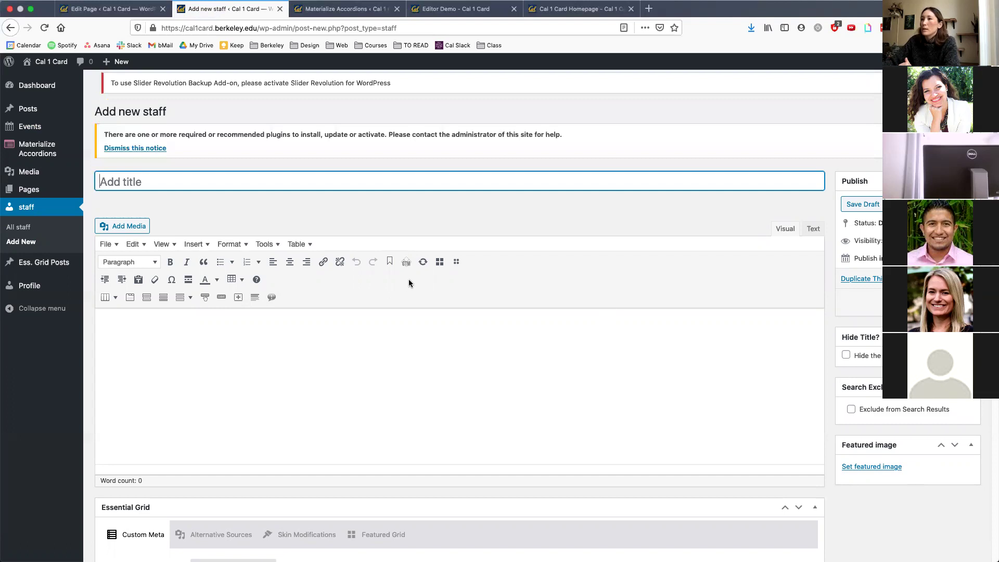
# - Open the Ess. Grid Posts list and compare its entries with the image tiles on the Cal 1 Card homepage
pyautogui.click(60, 267)
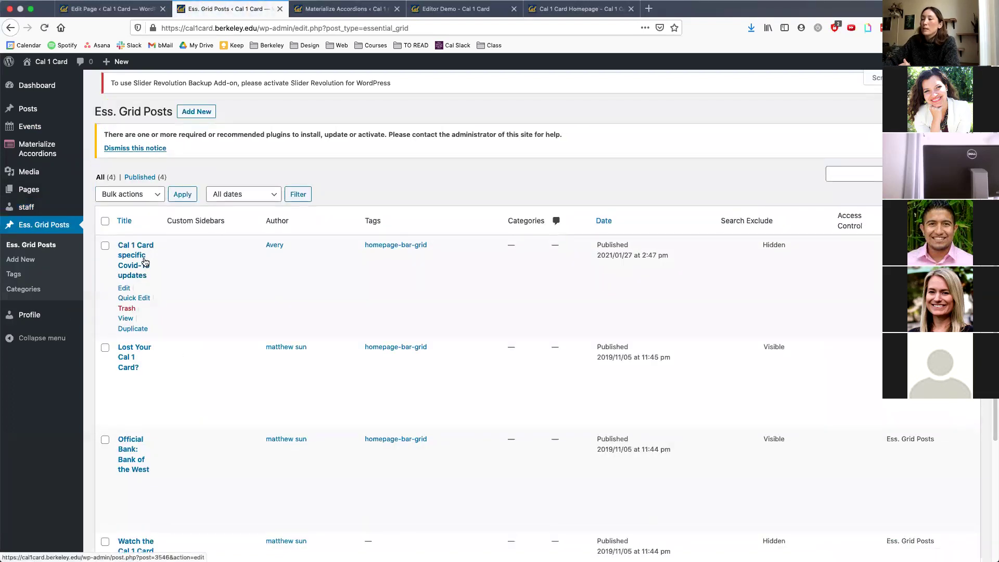
pyautogui.click(574, 8)
pyautogui.scroll(10, 384, 384)
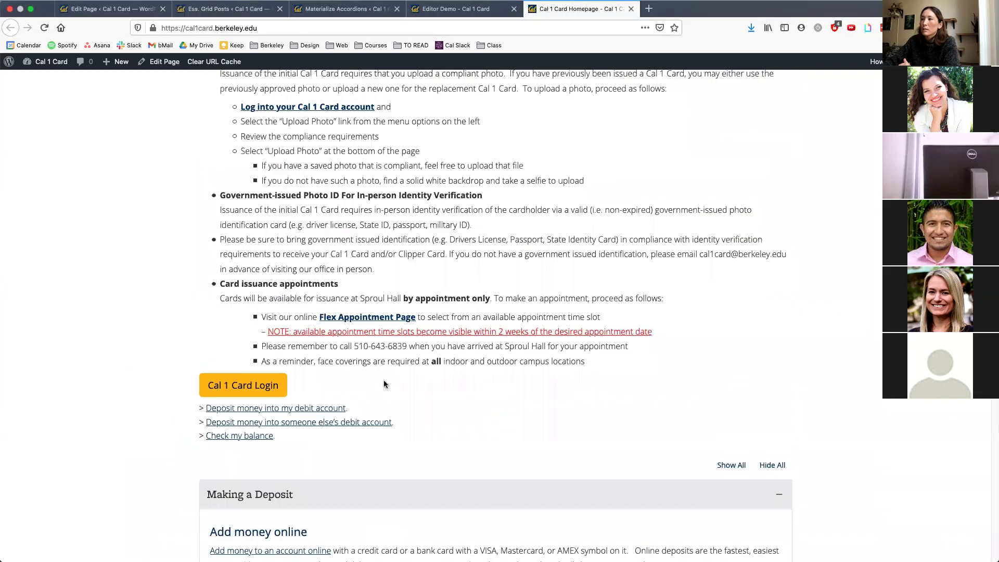
pyautogui.scroll(-20, 384, 383)
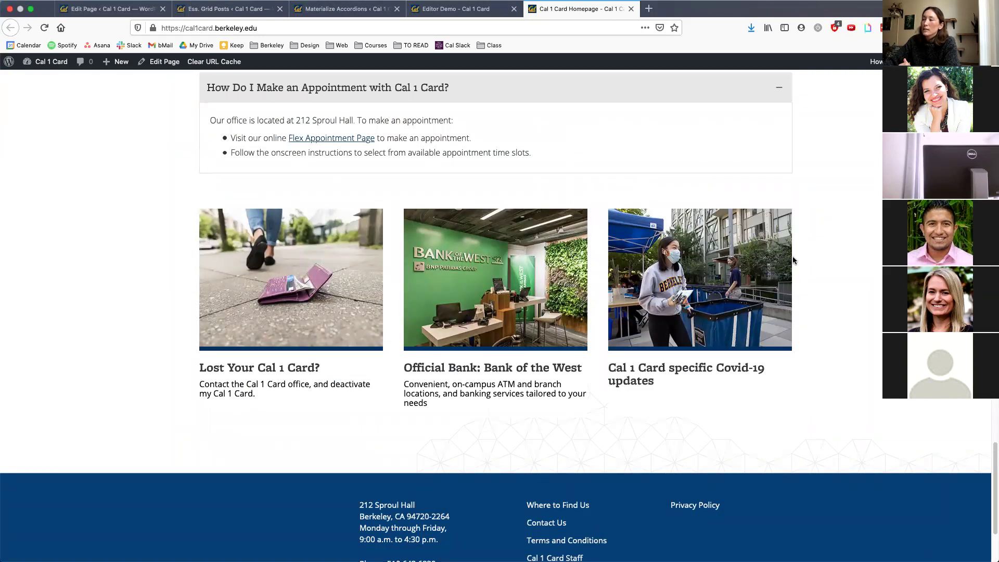
pyautogui.click(224, 9)
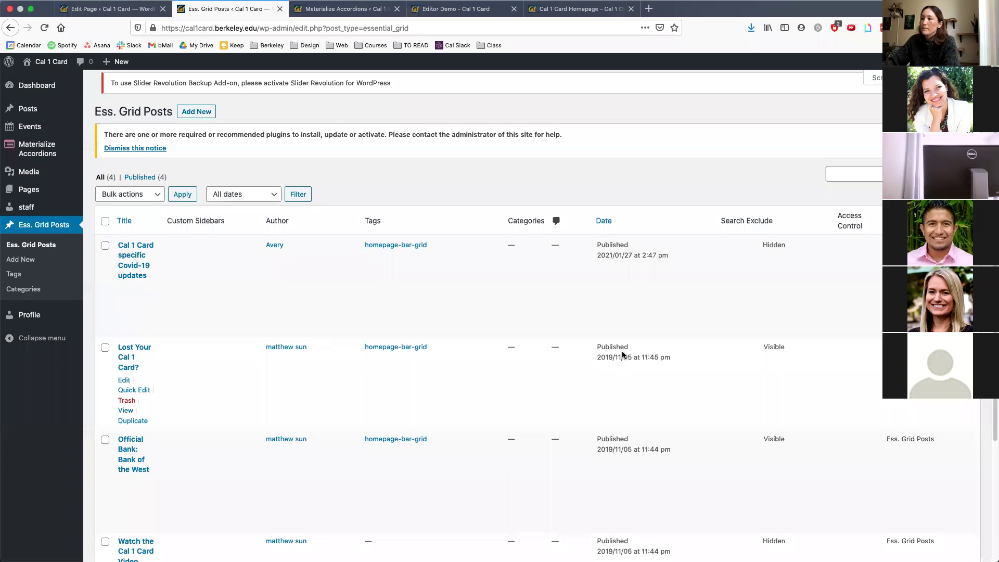
pyautogui.scroll(-5, 624, 323)
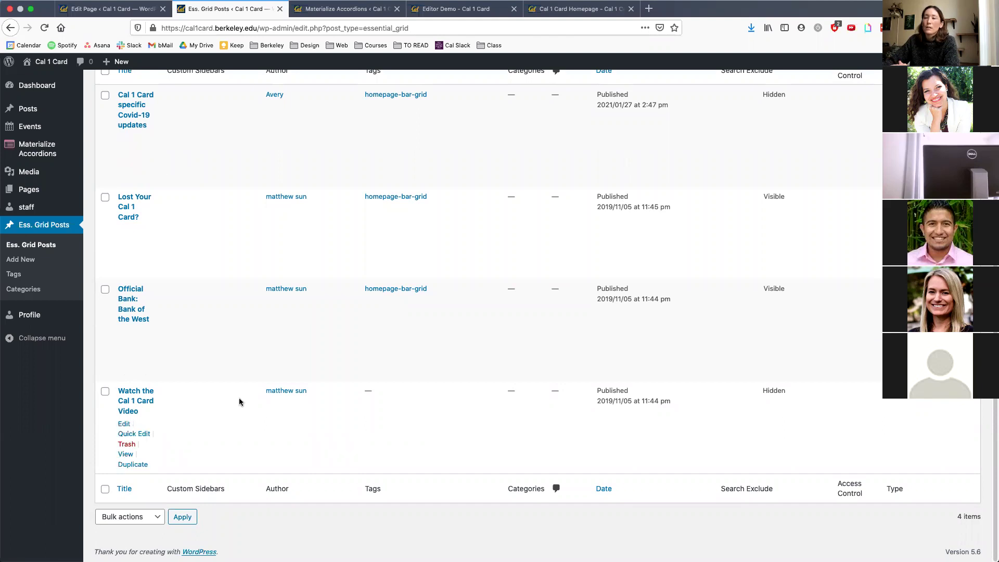
# - Open the orientation.berkeley.edu site in a new browser tab and go to its Parents & Supporters page
pyautogui.click(650, 9)
pyautogui.write('orien')
pyautogui.press('Return')
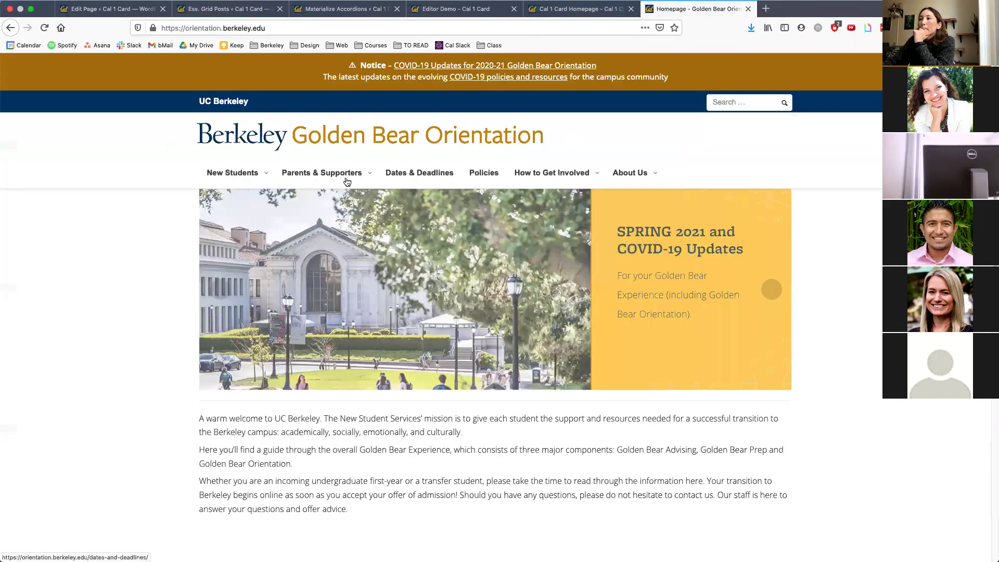
pyautogui.moveTo(323, 169)
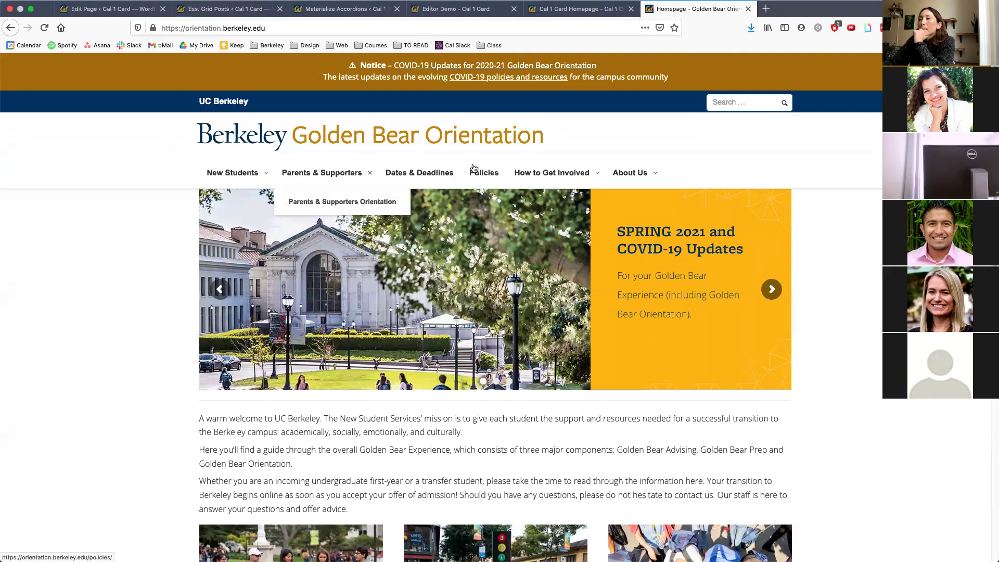
pyautogui.click(325, 175)
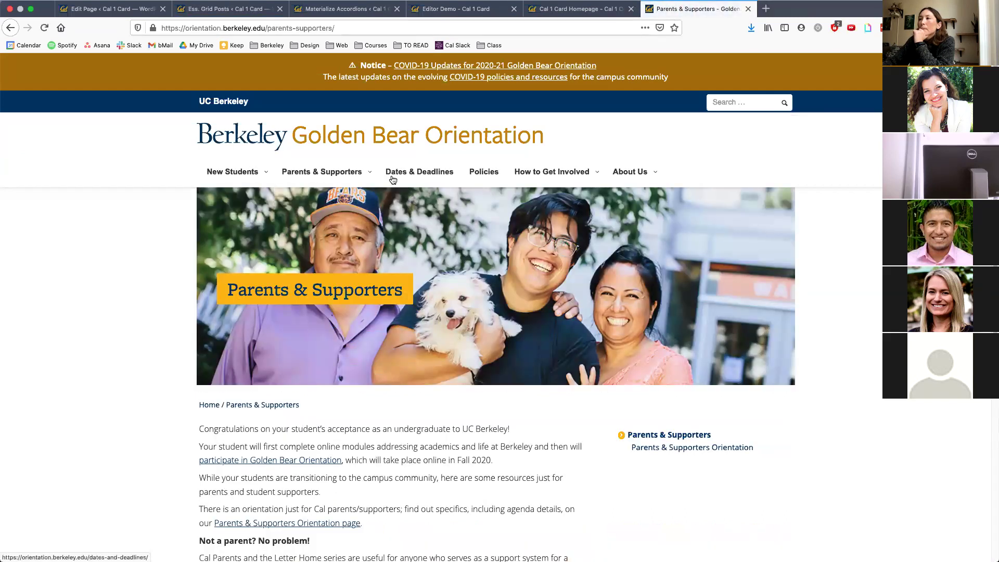
# - Open the Student Coordinators page under Student Leaders and look through its grid of staff profiles
pyautogui.moveTo(341, 191)
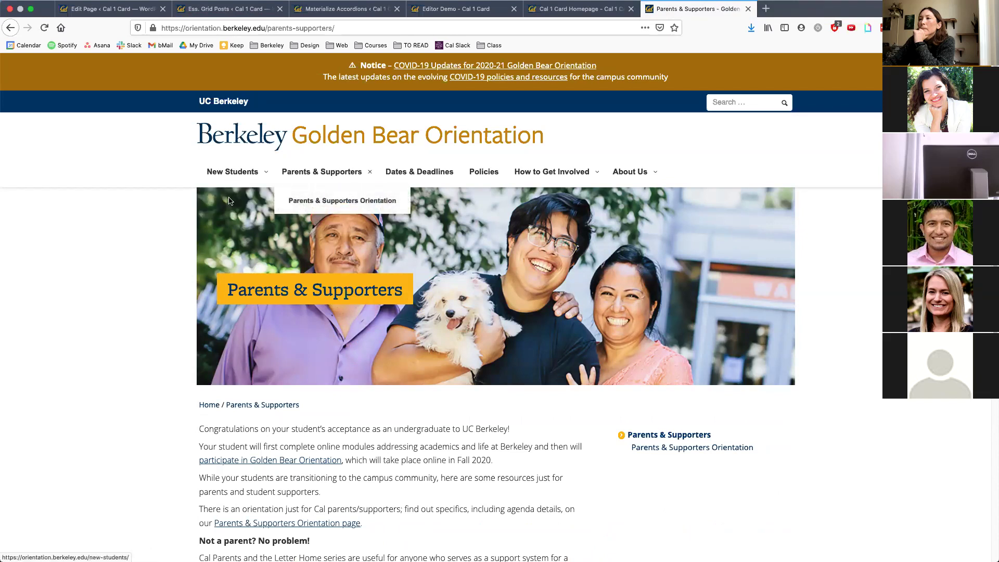
pyautogui.moveTo(238, 210)
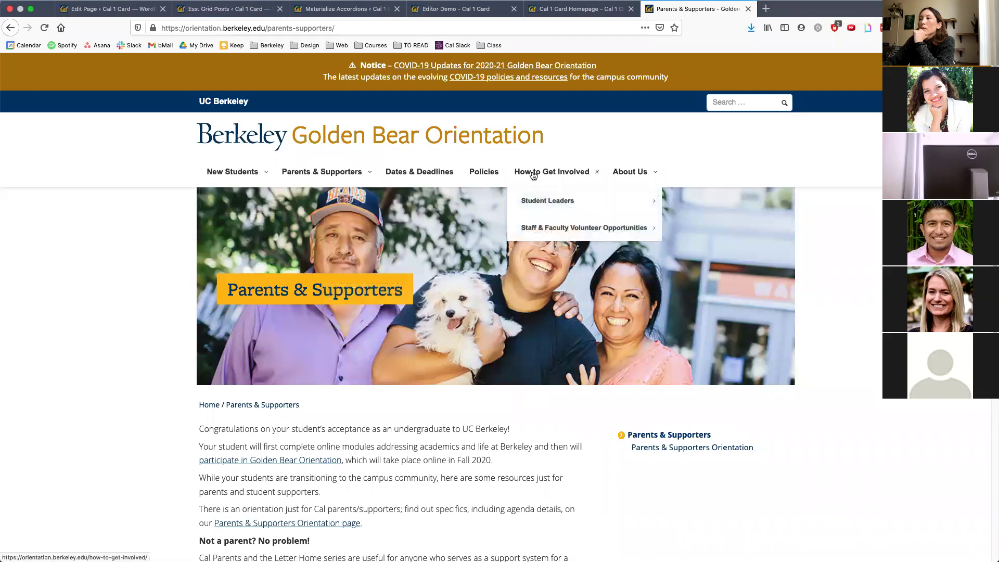
pyautogui.moveTo(542, 201)
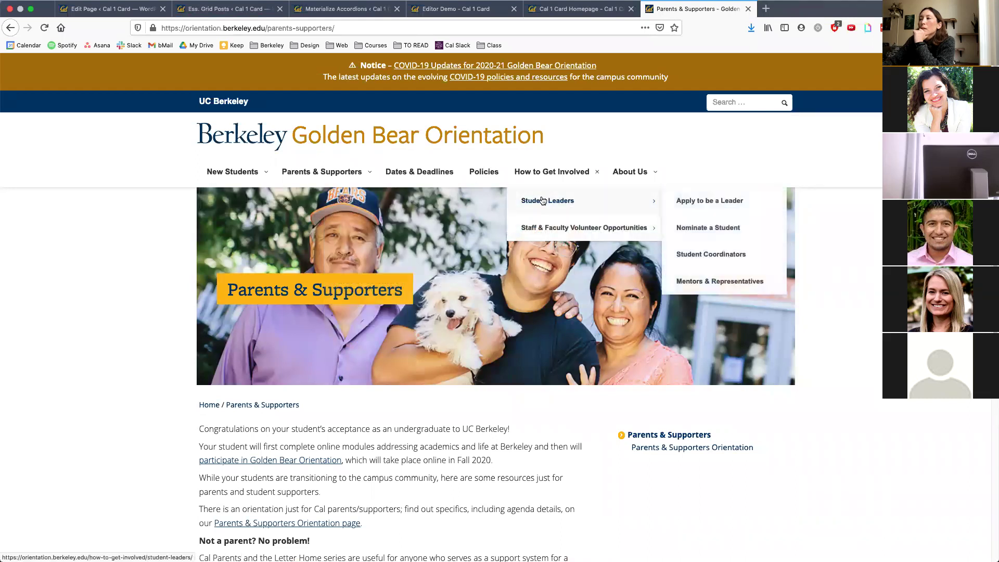
pyautogui.click(703, 259)
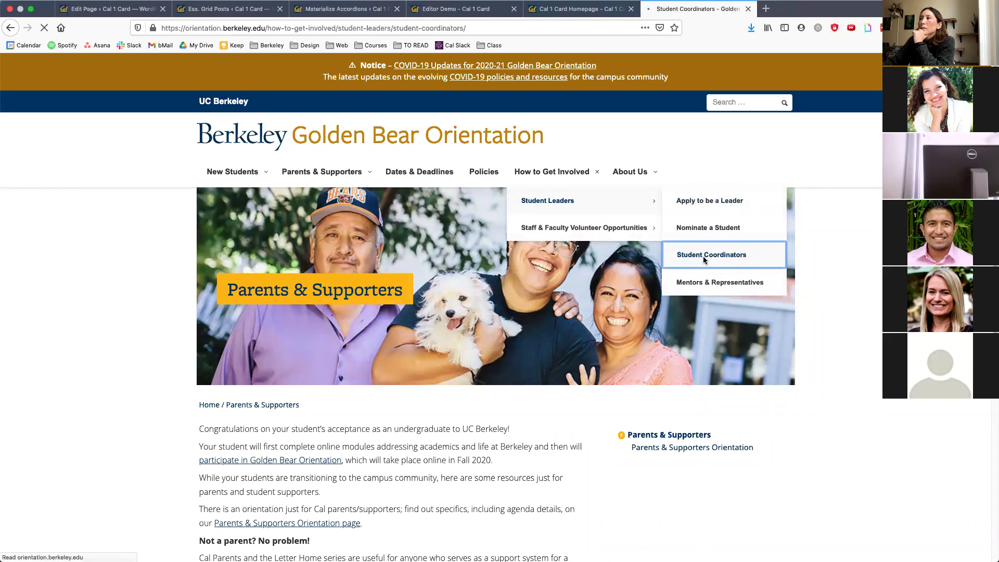
pyautogui.scroll(-3, 691, 251)
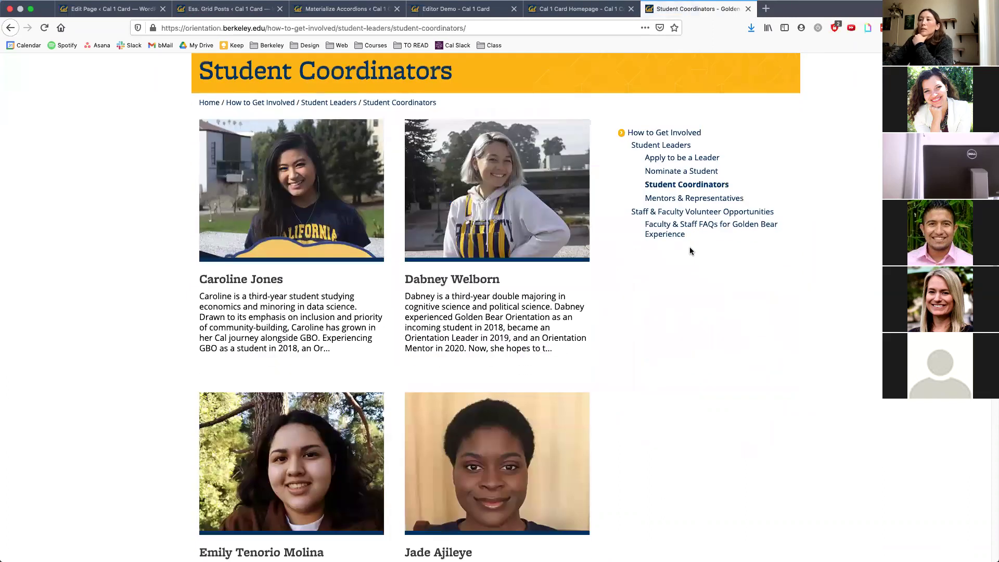
pyautogui.scroll(-3, 691, 250)
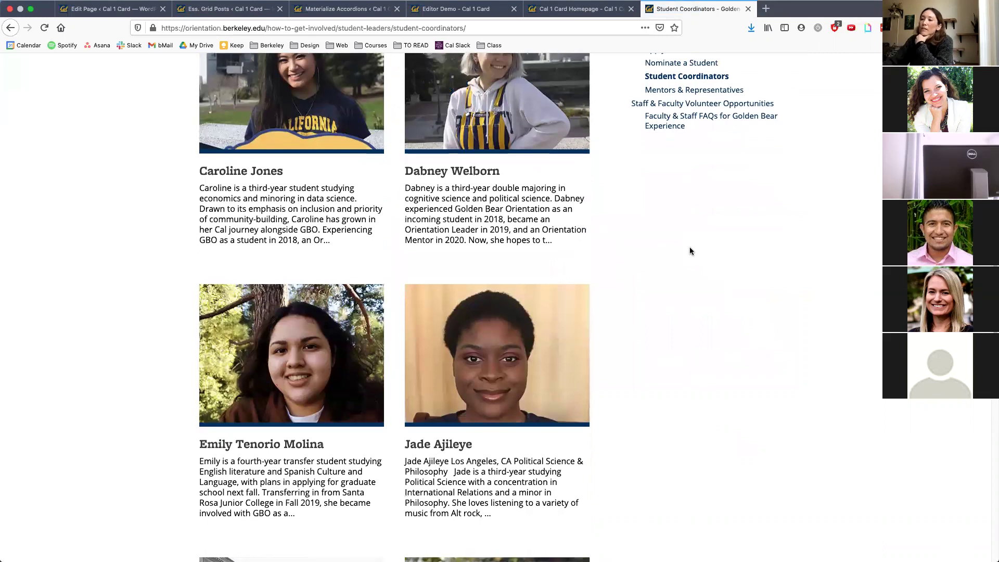
pyautogui.scroll(-3, 689, 251)
pyautogui.scroll(-3, 689, 251)
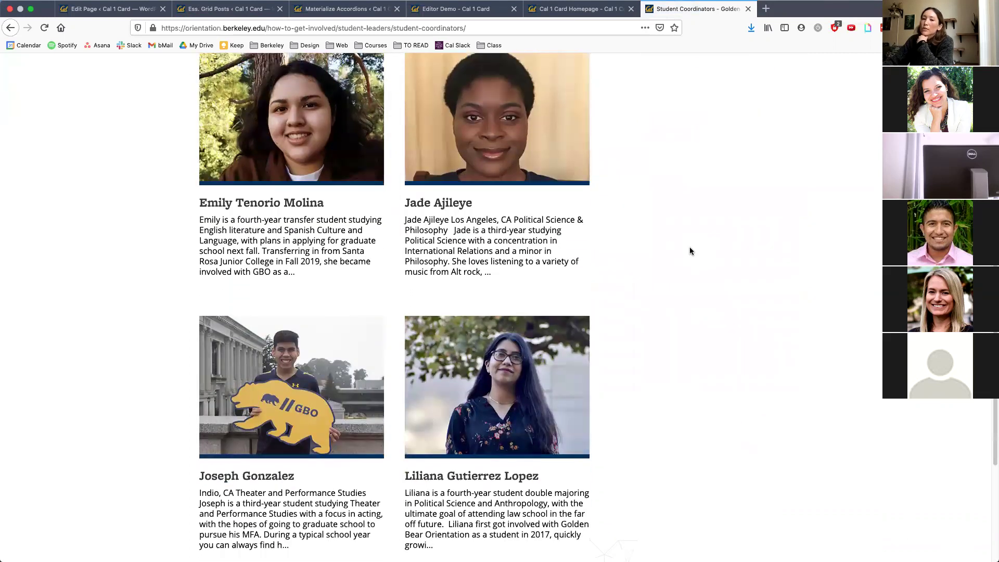
# - From the Materialize Accordions list on the Cal 1 Card site, start a new accordion with its title hidden
pyautogui.click(105, 11)
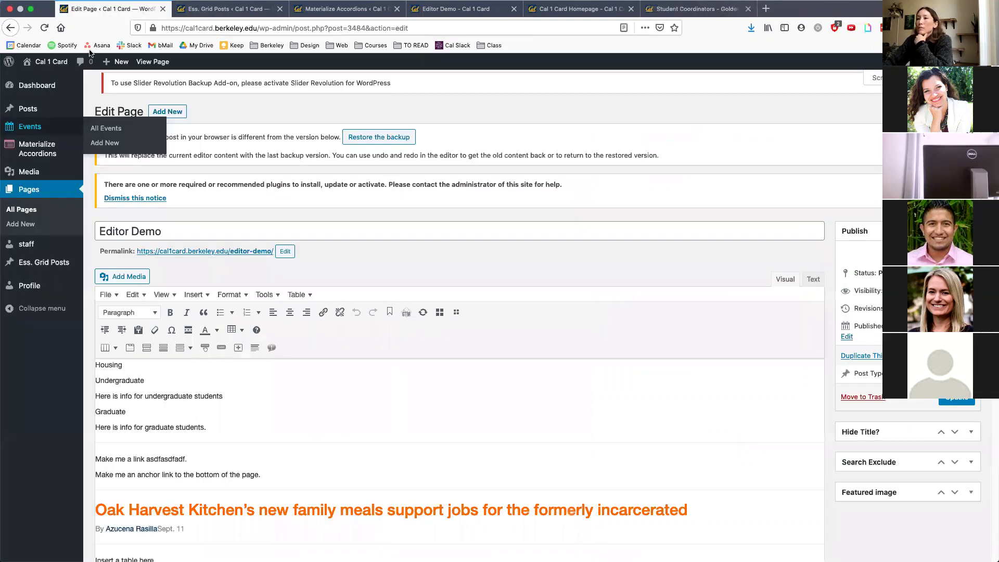
pyautogui.moveTo(50, 148)
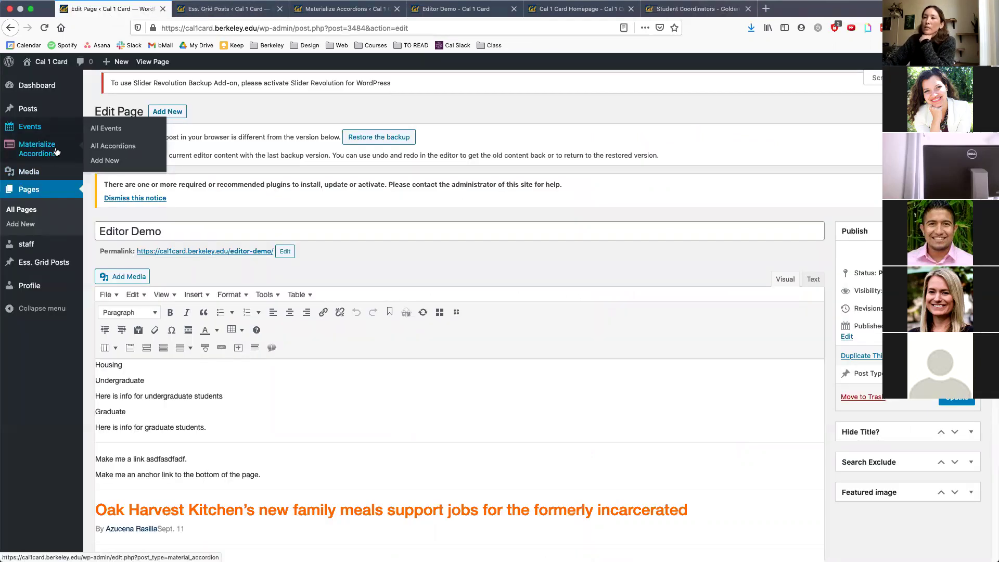
pyautogui.click(54, 150)
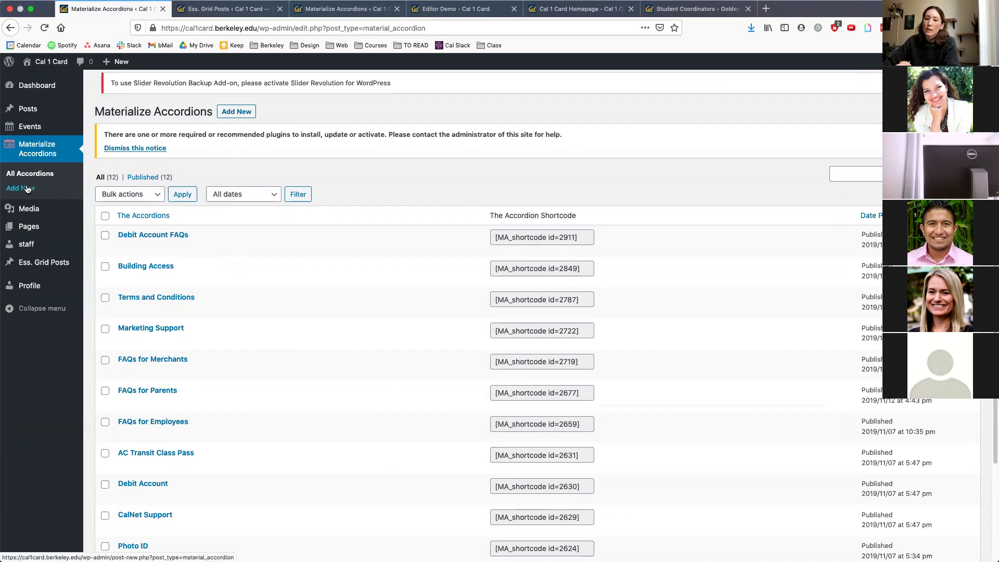
pyautogui.click(240, 114)
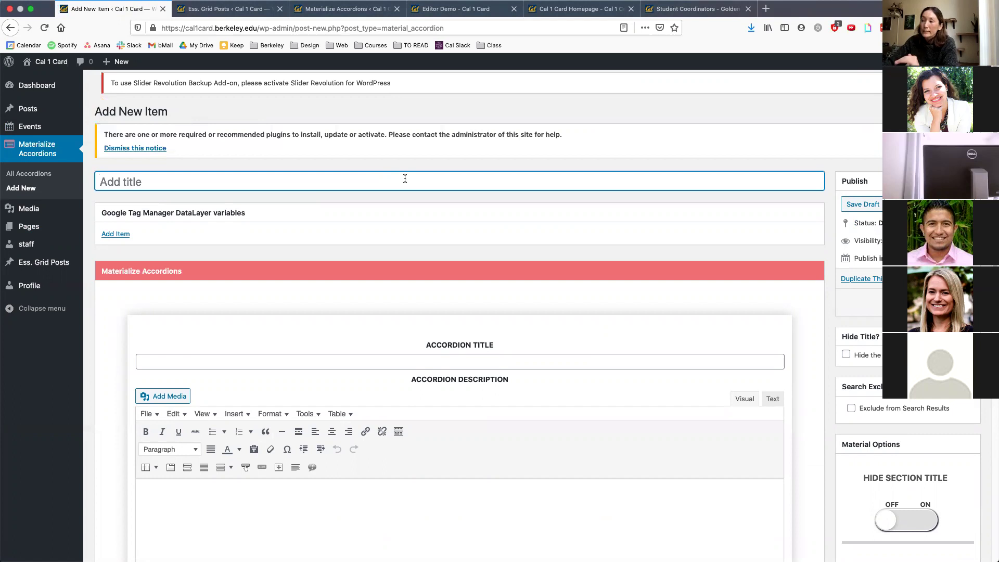
pyautogui.click(845, 355)
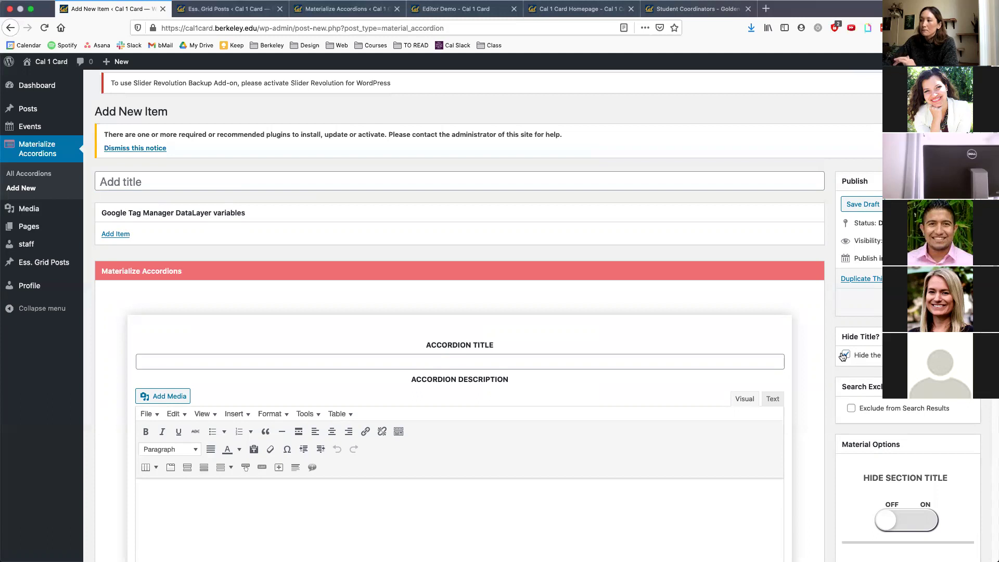
# - Fill in the first accordion section with the title "safdasdfasdfsfdfa" and the description "sdfasdfsadfadf"
pyautogui.scroll(-5, 582, 323)
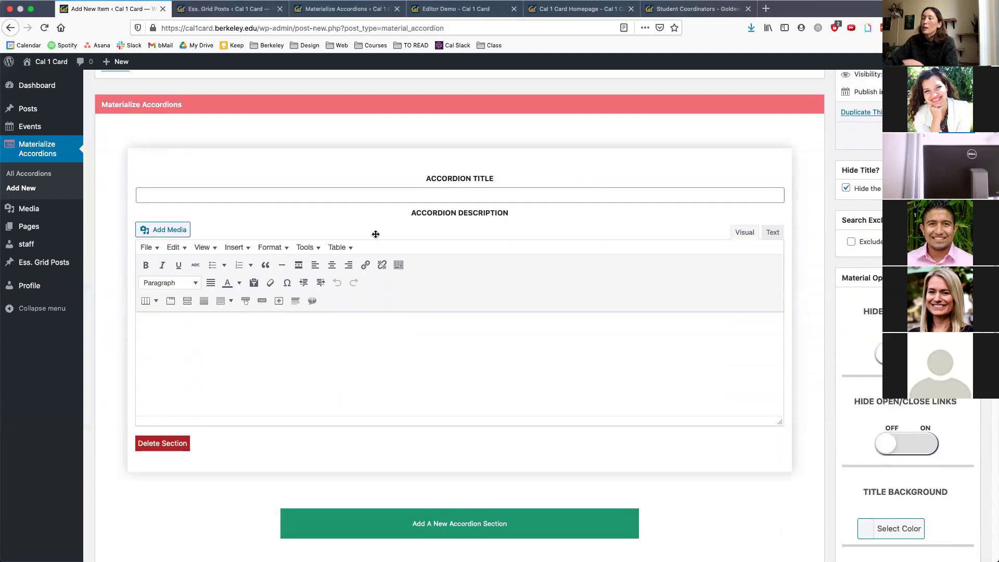
pyautogui.click(363, 200)
pyautogui.write('safdasdfasdfsfdfa')
pyautogui.click(329, 358)
pyautogui.write('sdfasdfsadfadf')
pyautogui.scroll(-1, 427, 388)
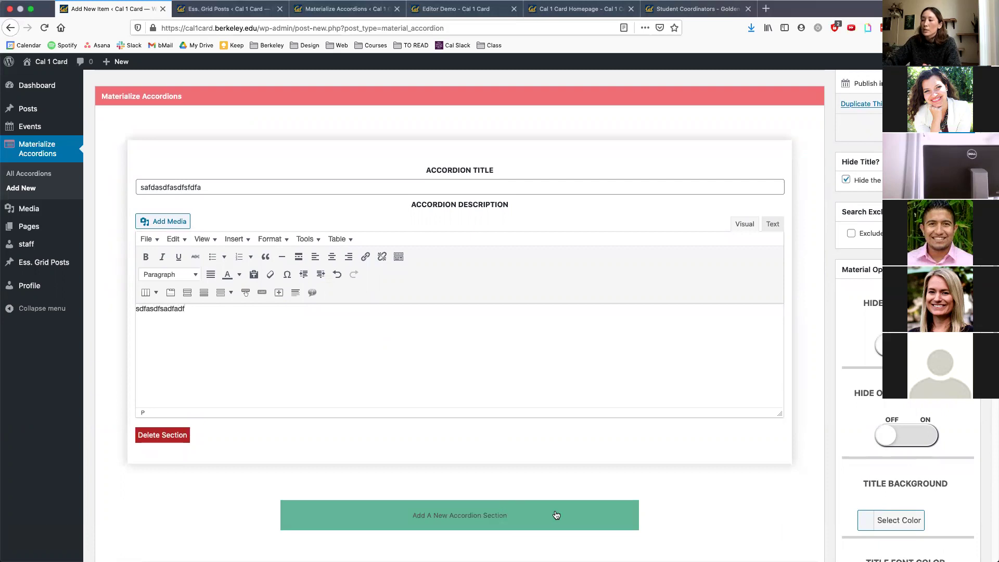
# - Add a second accordion section with the title "dasdfsadf" and the description "asdfsadfadf"
pyautogui.scroll(-2, 520, 512)
pyautogui.click(519, 504)
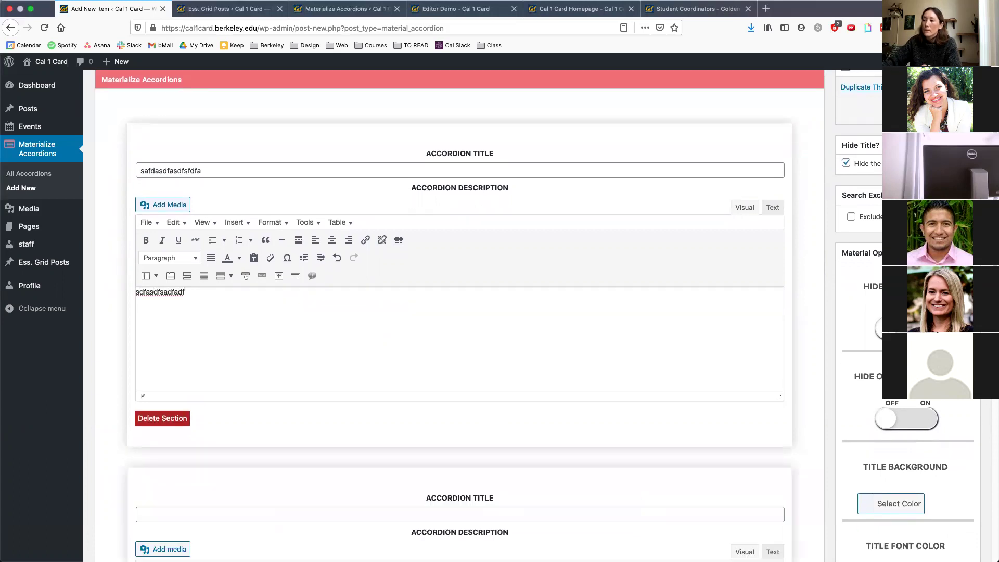
pyautogui.scroll(-3, 492, 473)
pyautogui.click(495, 440)
pyautogui.write('dasdfsadf')
pyautogui.click(491, 534)
pyautogui.write('asdfsadfadf')
pyautogui.scroll(-5, 479, 396)
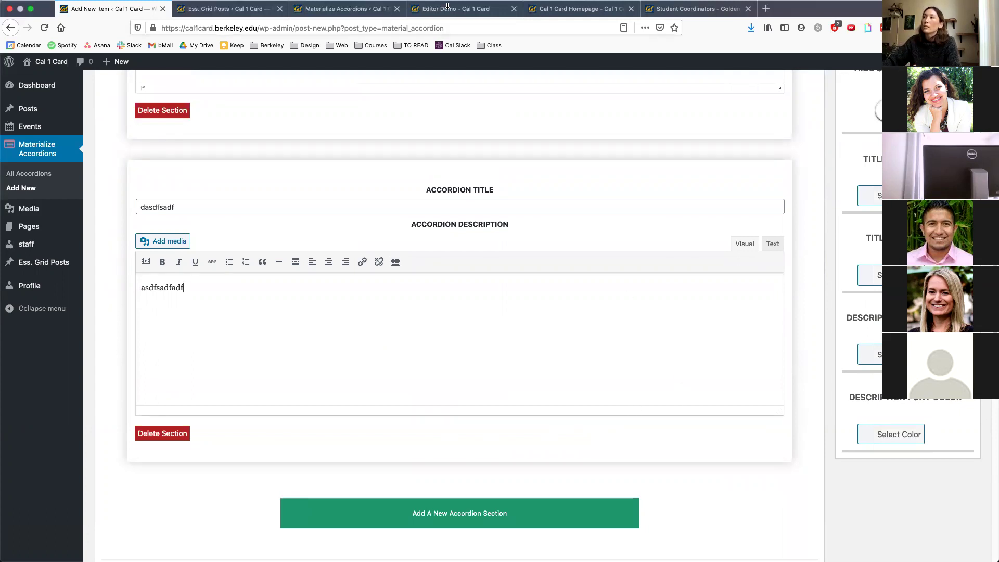
# - View the published accordion sections on the Cal 1 Card homepage and return to the new accordion form
pyautogui.click(577, 9)
pyautogui.scroll(6, 473, 315)
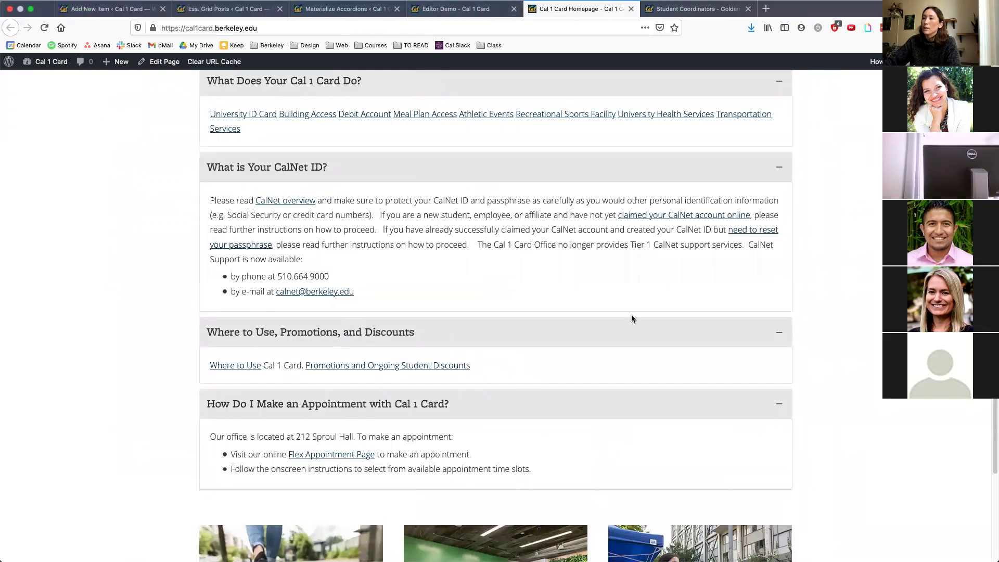
pyautogui.click(104, 9)
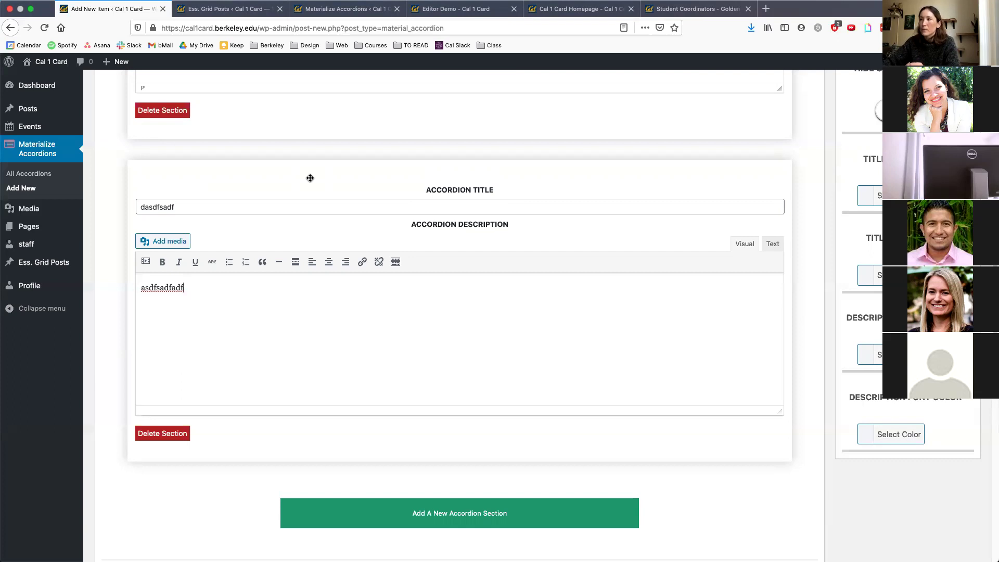
# - Move the "dasdfsadf" section above the "safdasdfasdfsfdfa" section, and delete the latter
pyautogui.moveTo(310, 178); pyautogui.dragTo(697, 315)
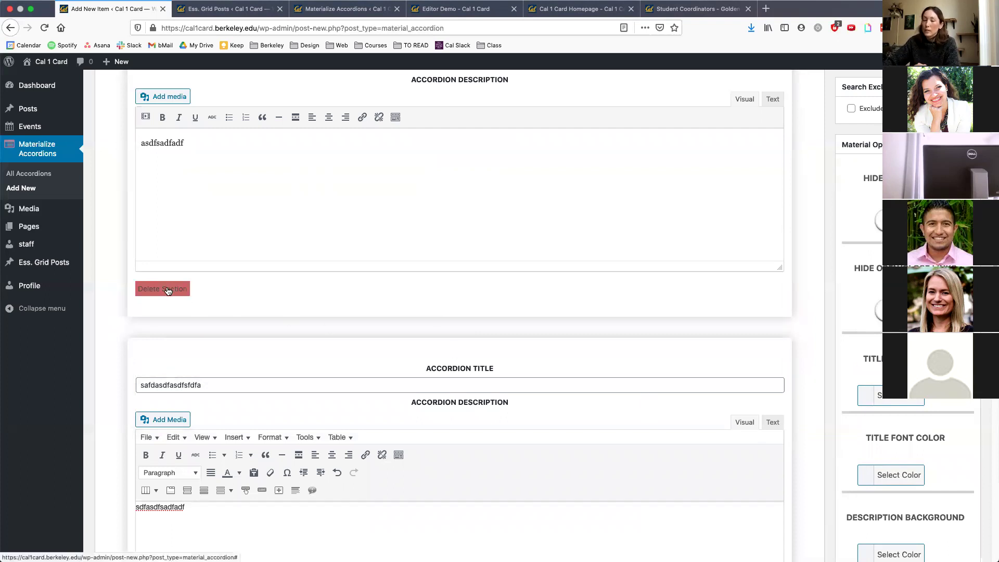
pyautogui.scroll(-3, 170, 293)
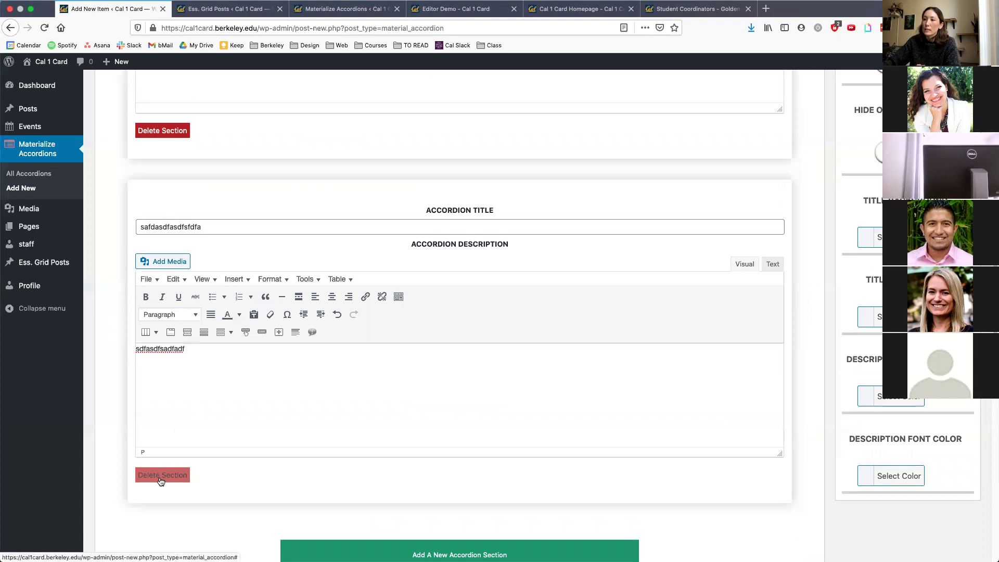
pyautogui.click(161, 476)
pyautogui.click(560, 259)
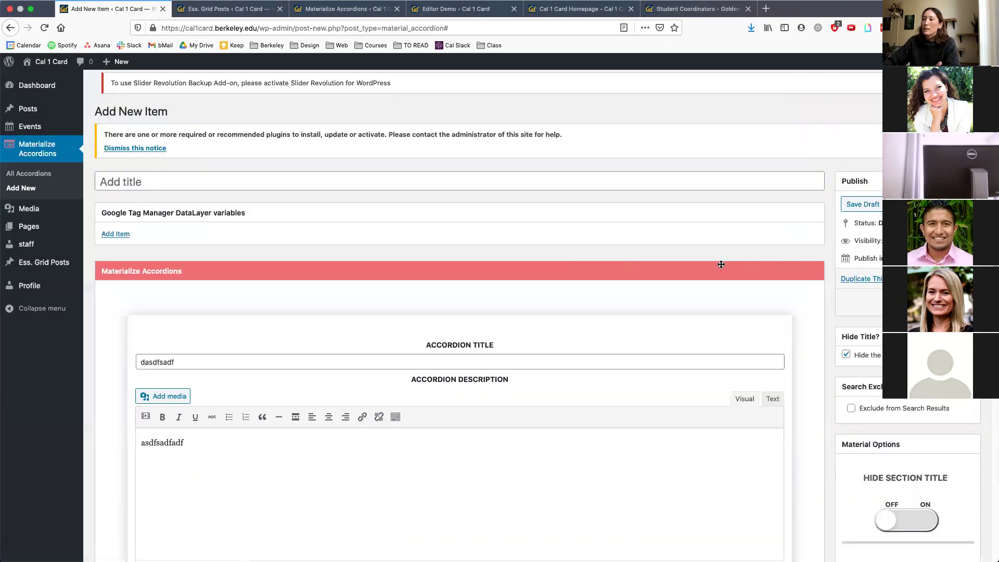
# - Find the new accordion's shortcode at the end of the form and select its full text, [MA_shortcode id=3558]
pyautogui.scroll(-15, 721, 265)
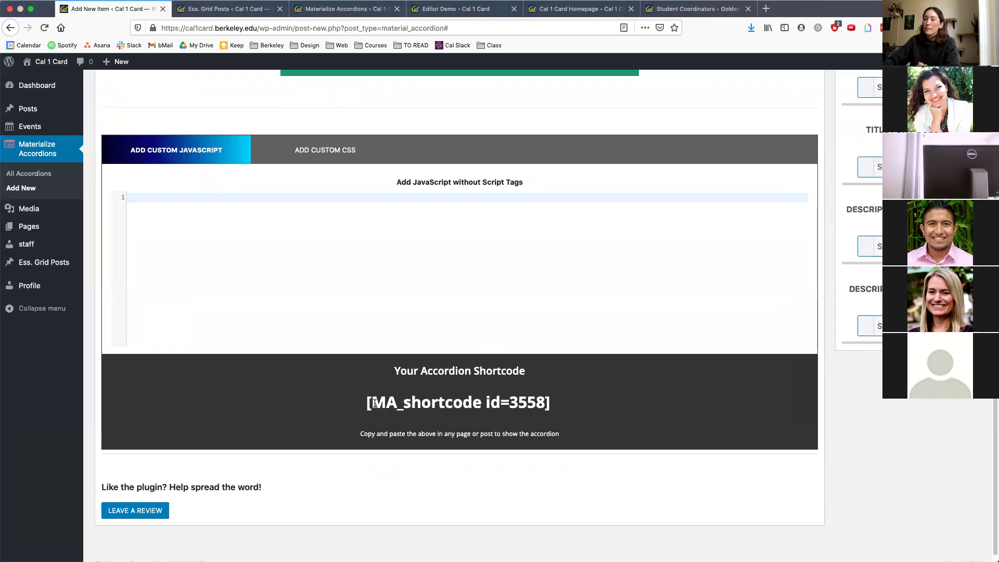
pyautogui.moveTo(367, 402); pyautogui.dragTo(586, 409)
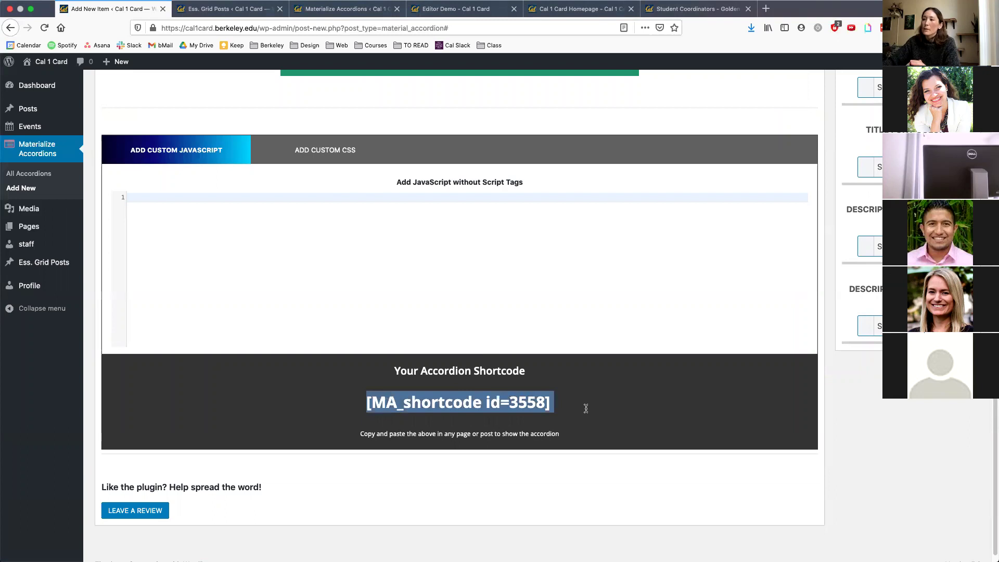
pyautogui.scroll(15, 733, 414)
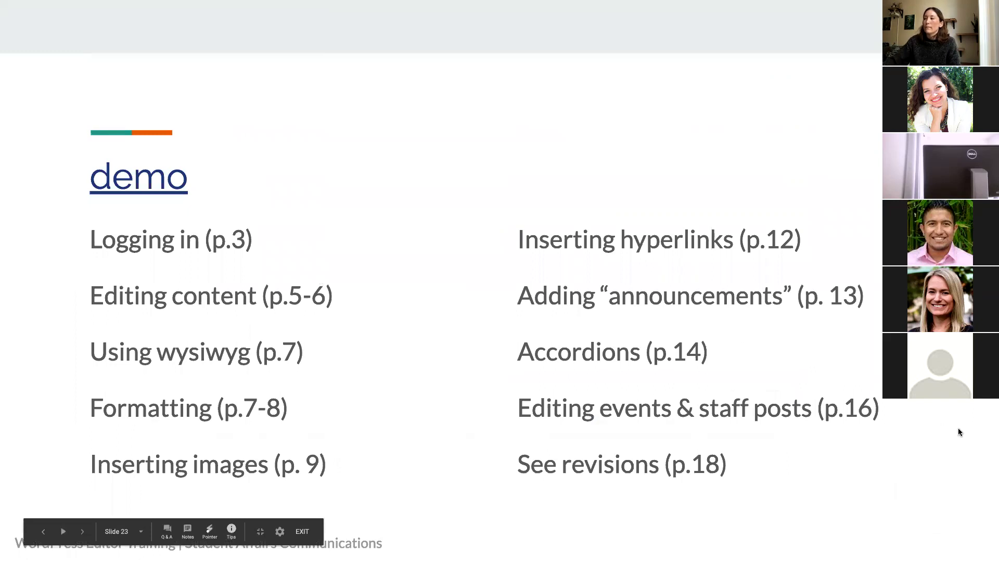
pyautogui.press('Right')
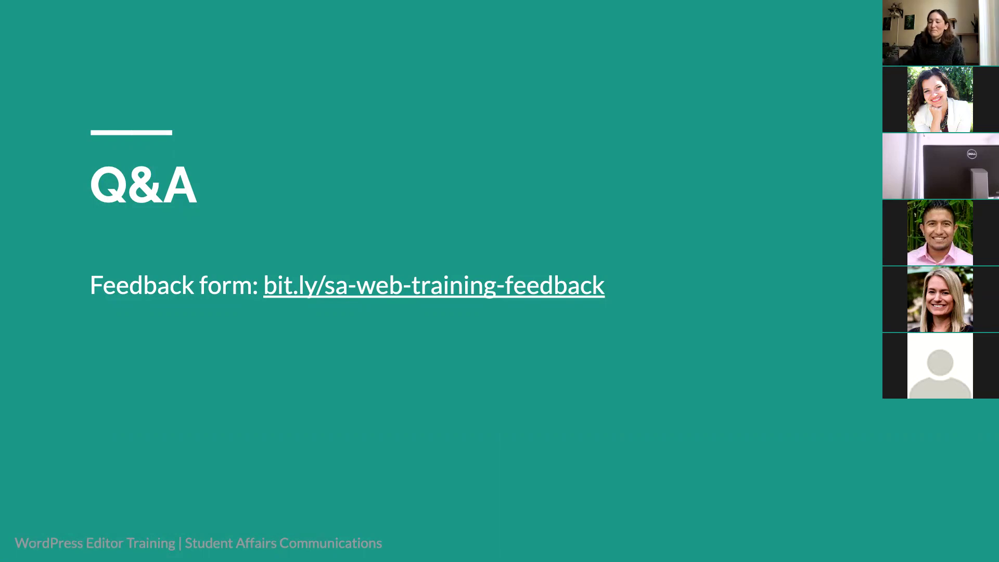
pyautogui.moveTo(359, 447)
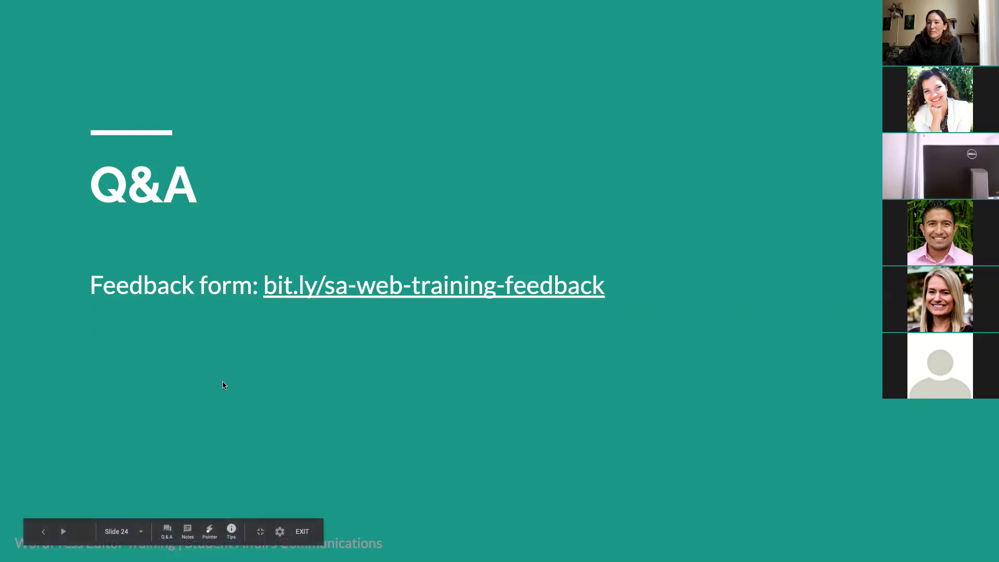